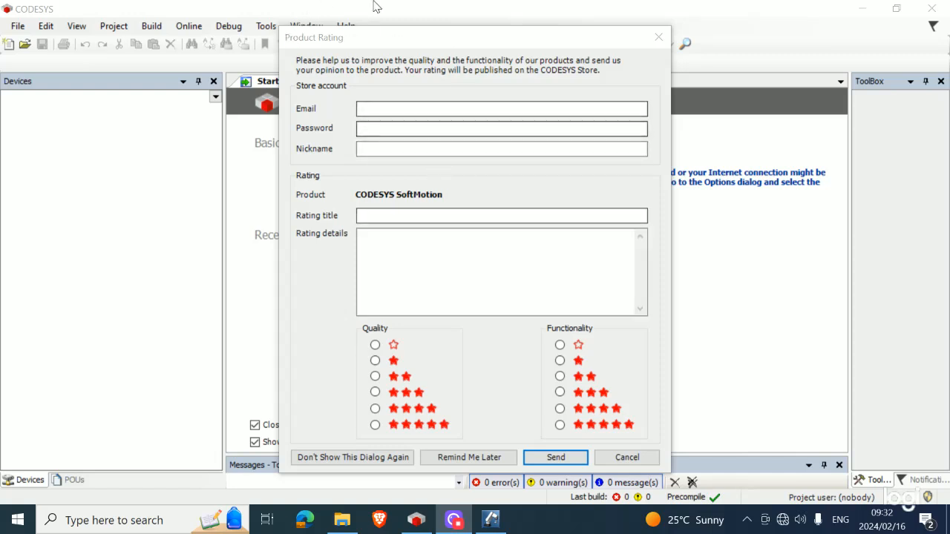
Dismiss the product rating request and create a new project from the Standard project template, named fhfj
{"action": "left_click", "coordinate": [630, 456]}
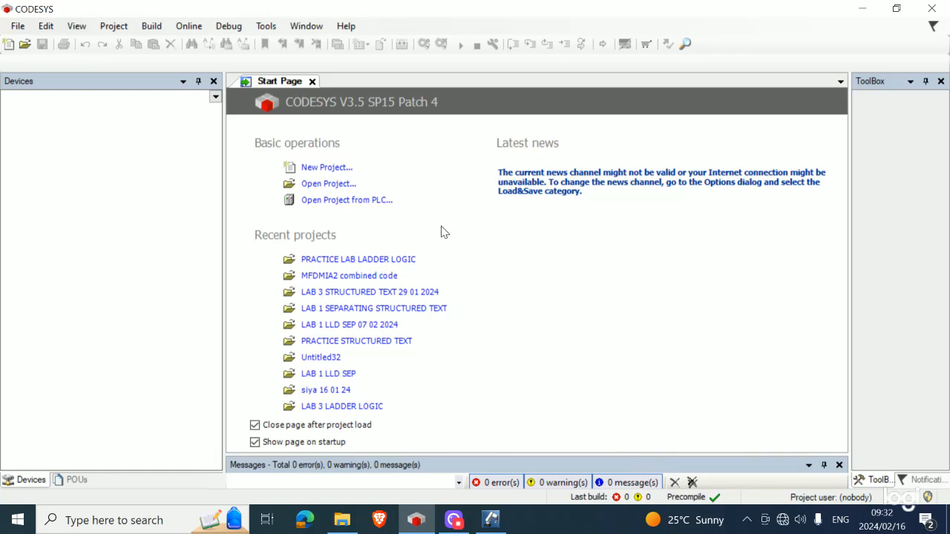
{"action": "left_click", "coordinate": [327, 168]}
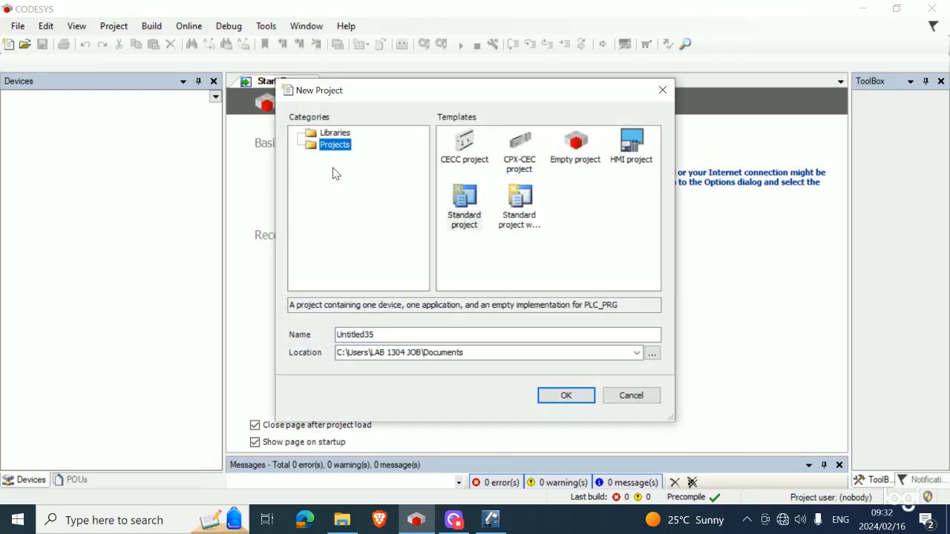
{"action": "left_click", "coordinate": [457, 210]}
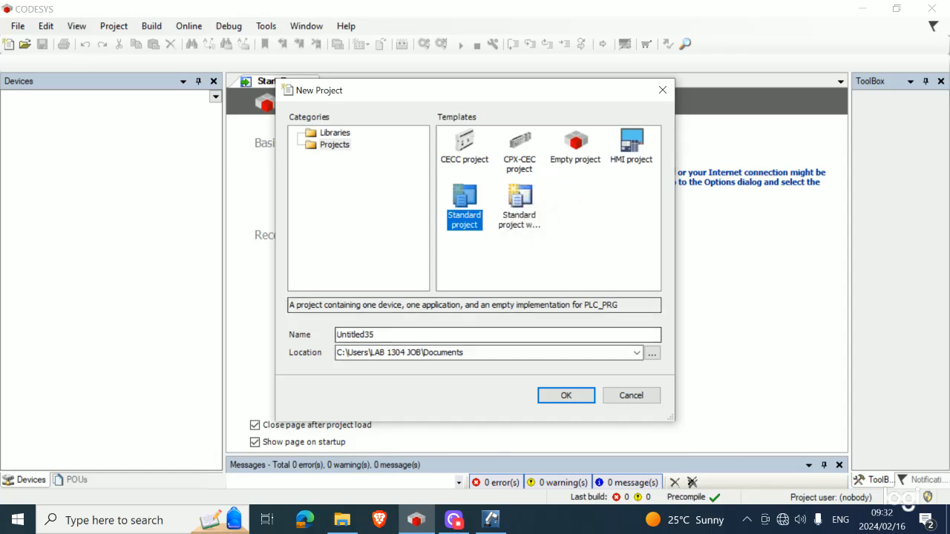
{"action": "key", "text": "Tab"}
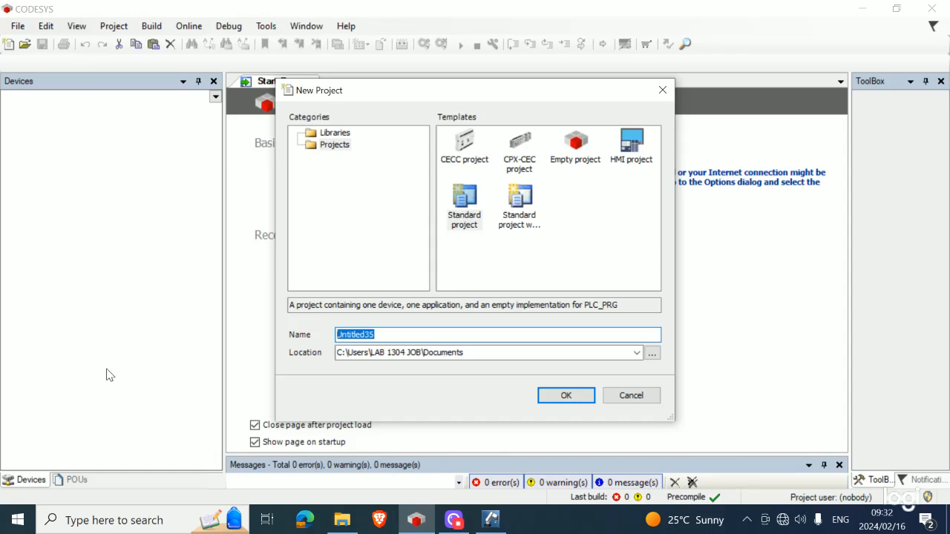
{"action": "type", "text": "fhfj"}
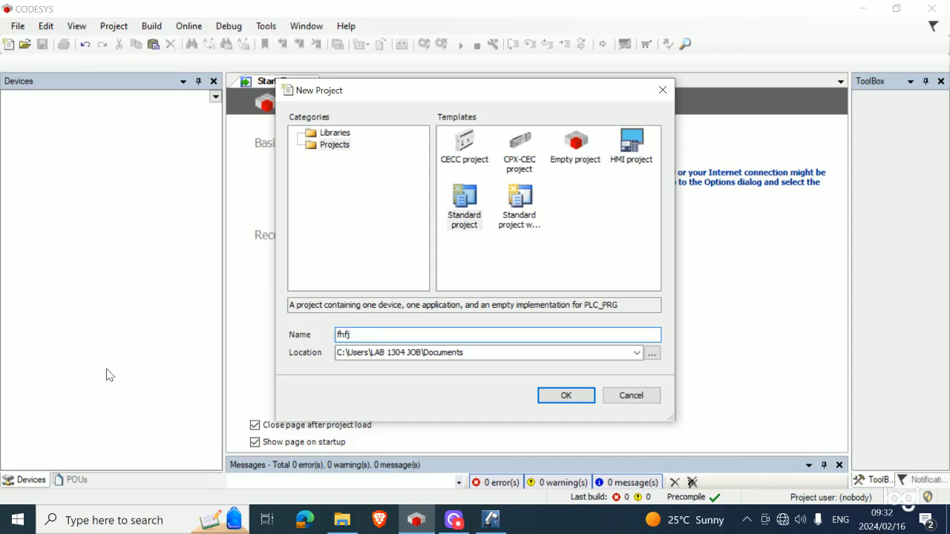
{"action": "left_click", "coordinate": [556, 395]}
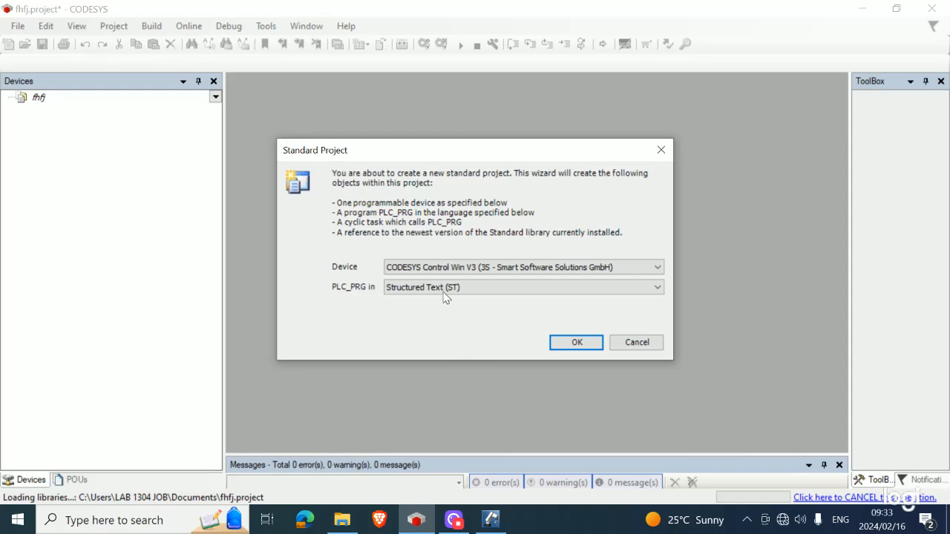
Set the project's device to CODESYS Control Win V3 and the PLC_PRG language to Ladder Logic Diagram (LD)
{"action": "left_click", "coordinate": [409, 272]}
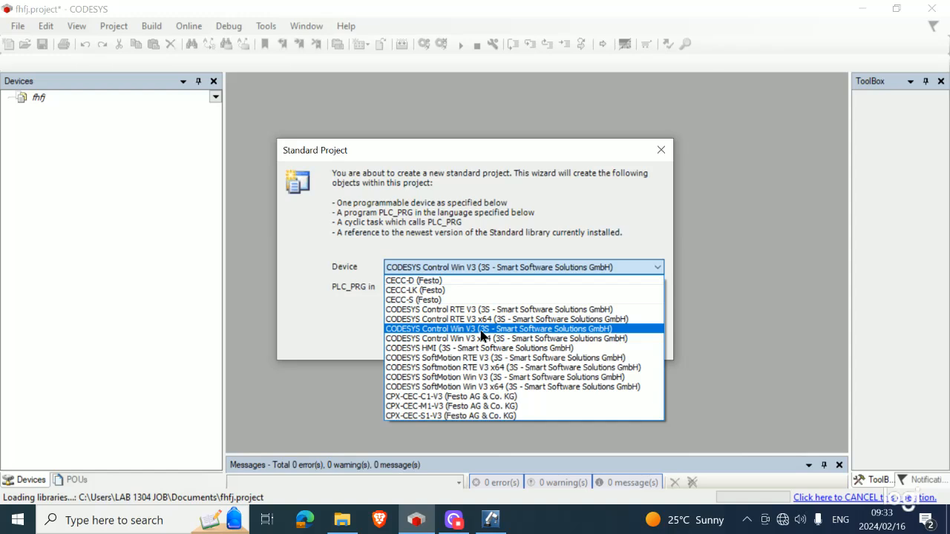
{"action": "left_click", "coordinate": [481, 329]}
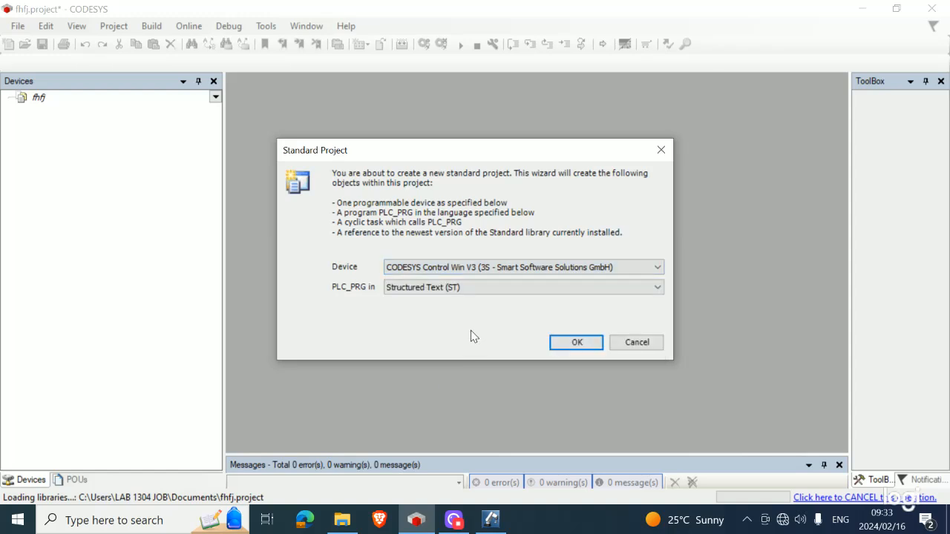
{"action": "left_click", "coordinate": [435, 292]}
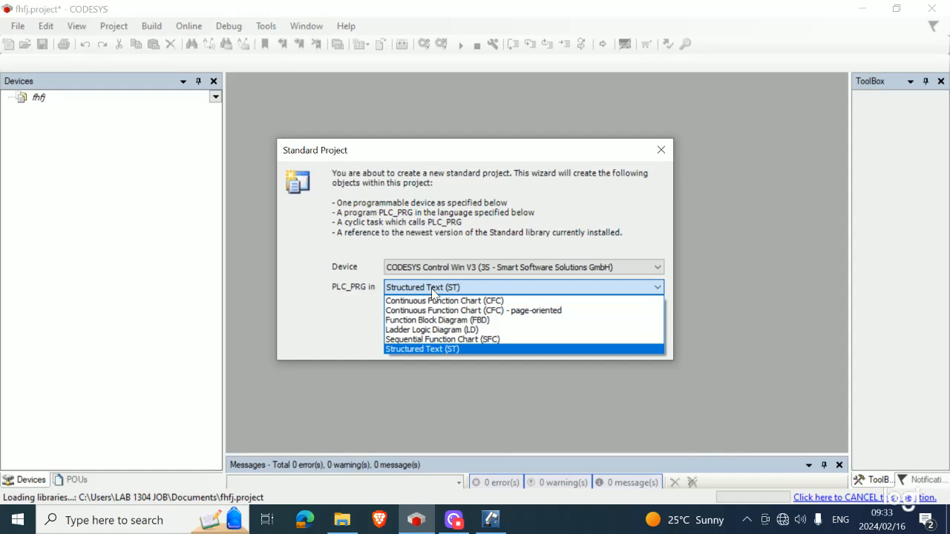
{"action": "left_click", "coordinate": [421, 329]}
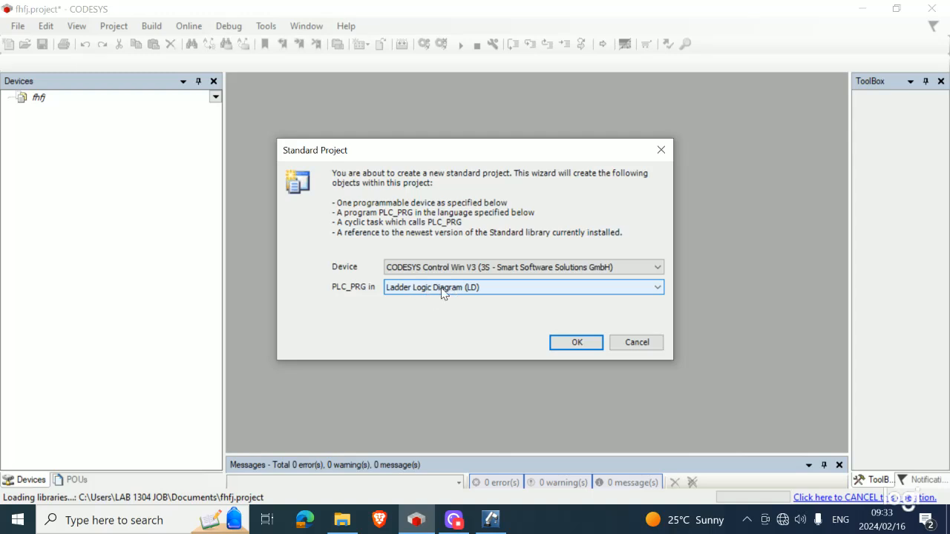
{"action": "left_click", "coordinate": [556, 343]}
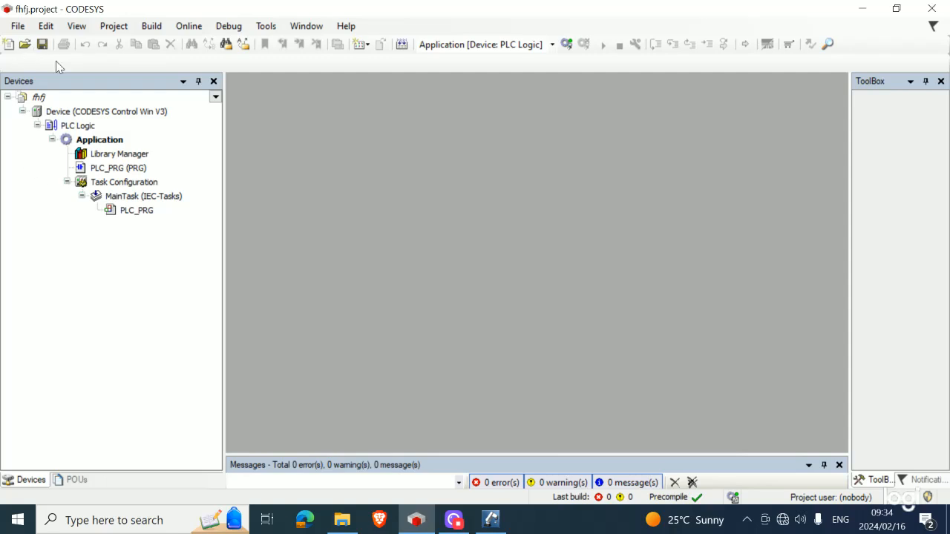
Open the PLC_PRG program and insert an empty line below VAR in its declarations
{"action": "left_click", "coordinate": [102, 169]}
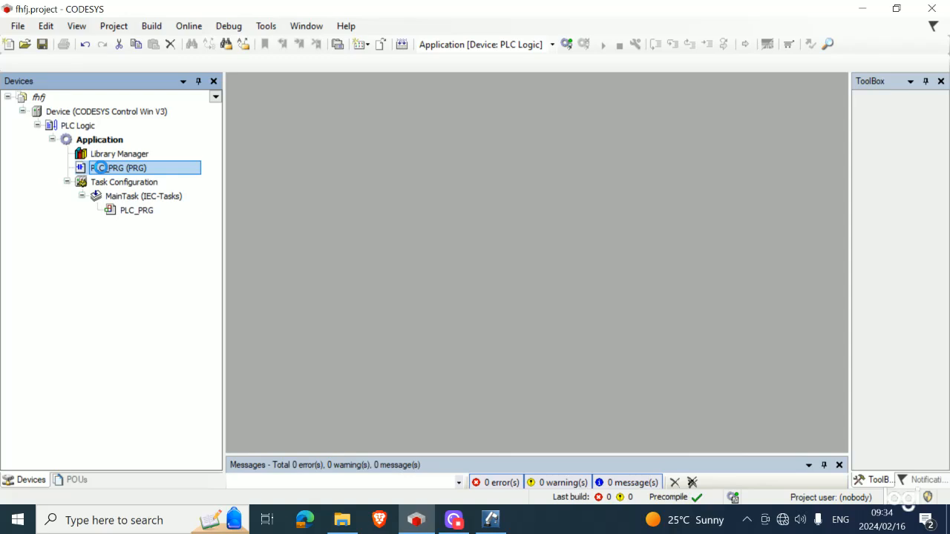
{"action": "double_click", "coordinate": [99, 168]}
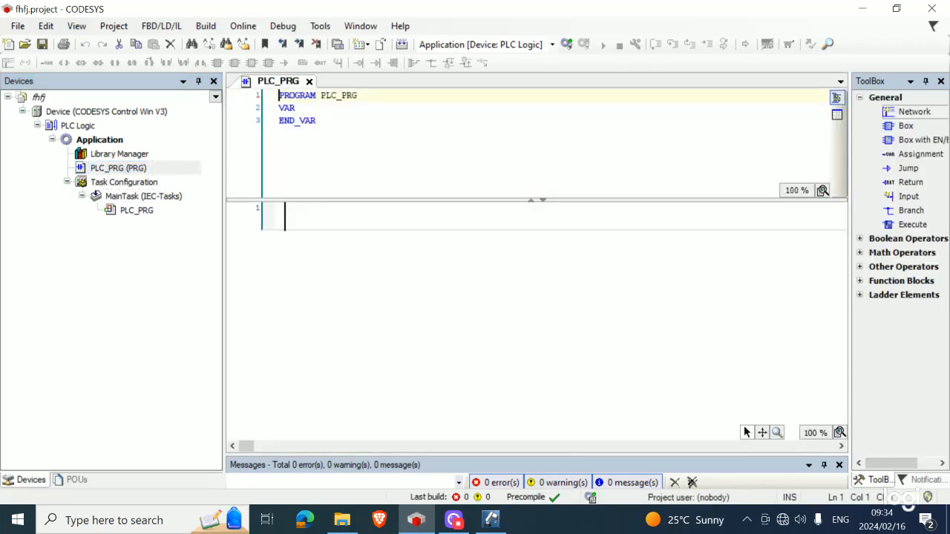
{"action": "left_click", "coordinate": [295, 108]}
{"action": "key", "text": "Return"}
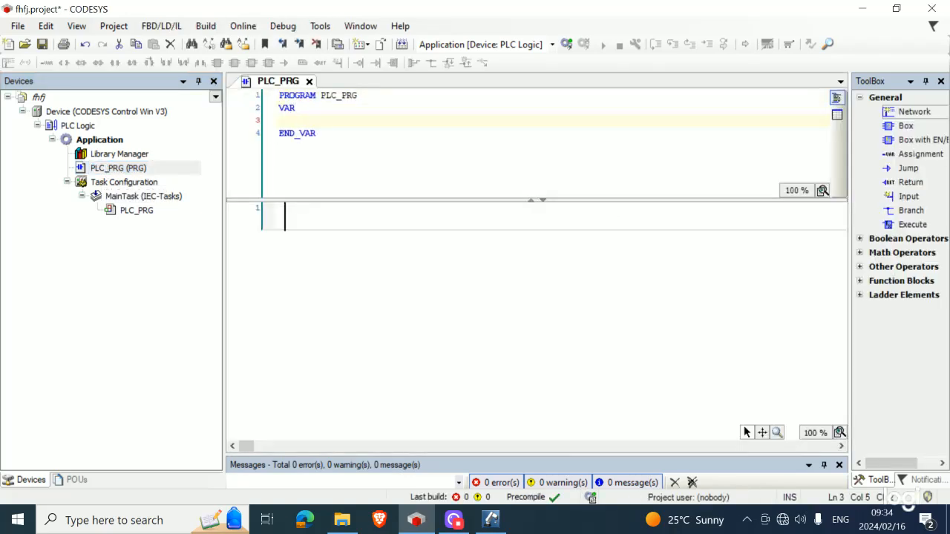
{"action": "type", "text": "s"}
{"action": "key", "text": "BackSpace"}
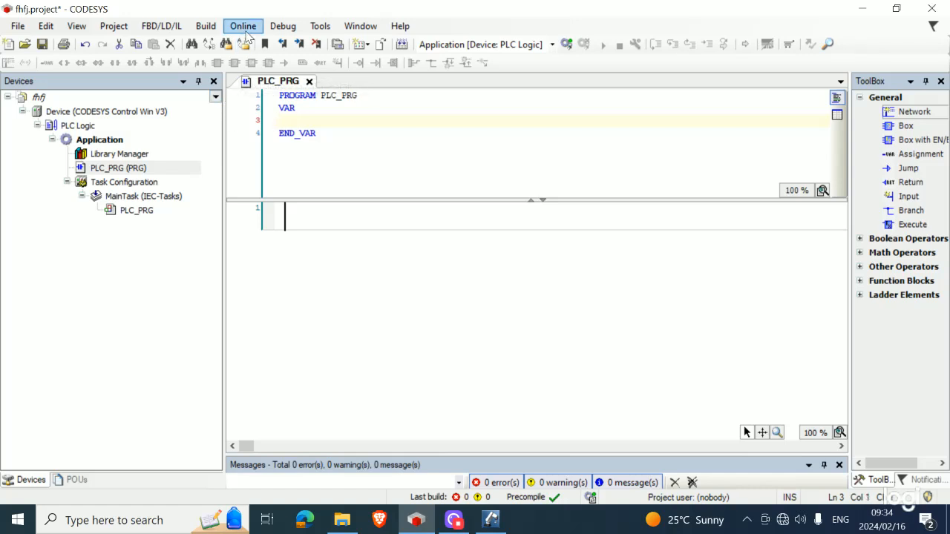
Turn on simulation mode for the device
{"action": "left_click", "coordinate": [245, 27]}
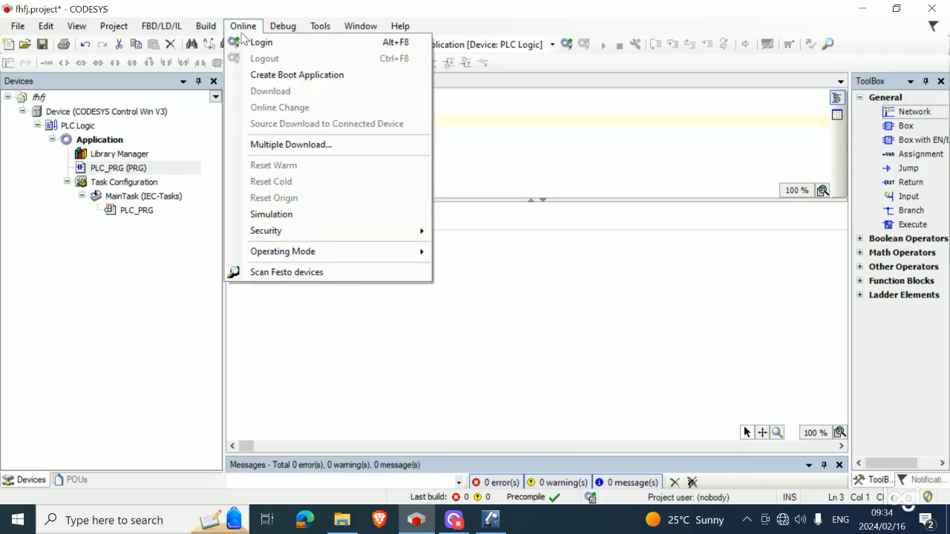
{"action": "left_click", "coordinate": [258, 214]}
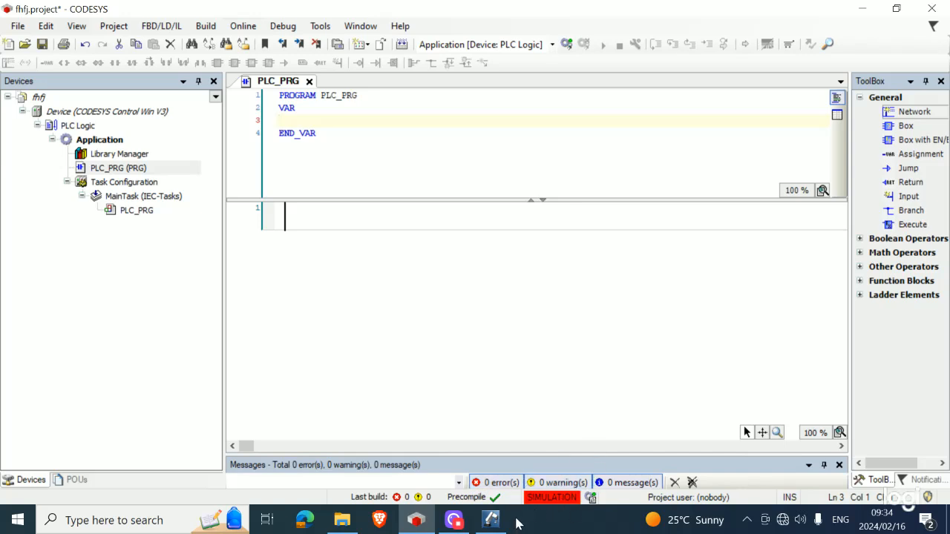
{"action": "mouse_move", "coordinate": [502, 523]}
Add a Symbol Configuration object with the default name and optimized layout to the Application, and enable direct I/O access in its settings
{"action": "left_click", "coordinate": [106, 143]}
{"action": "right_click", "coordinate": [107, 143]}
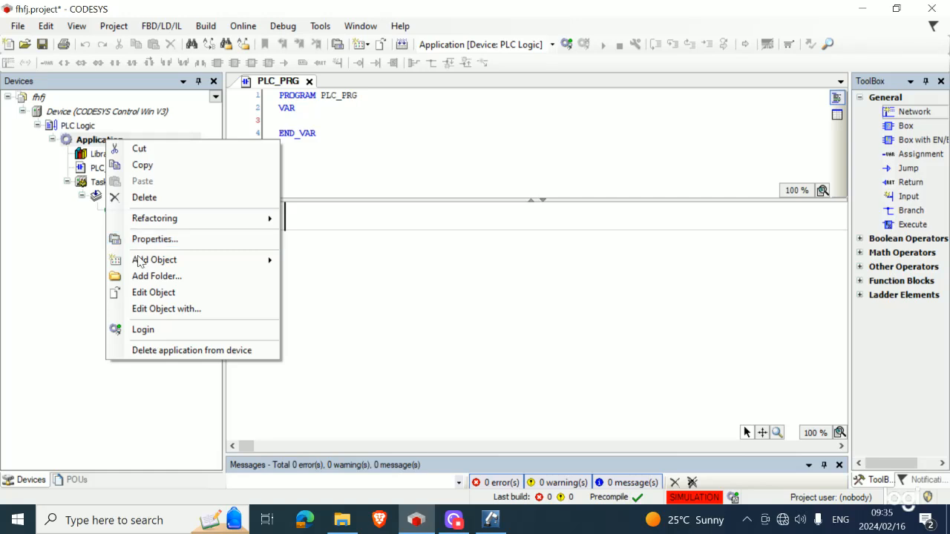
{"action": "mouse_move", "coordinate": [141, 263]}
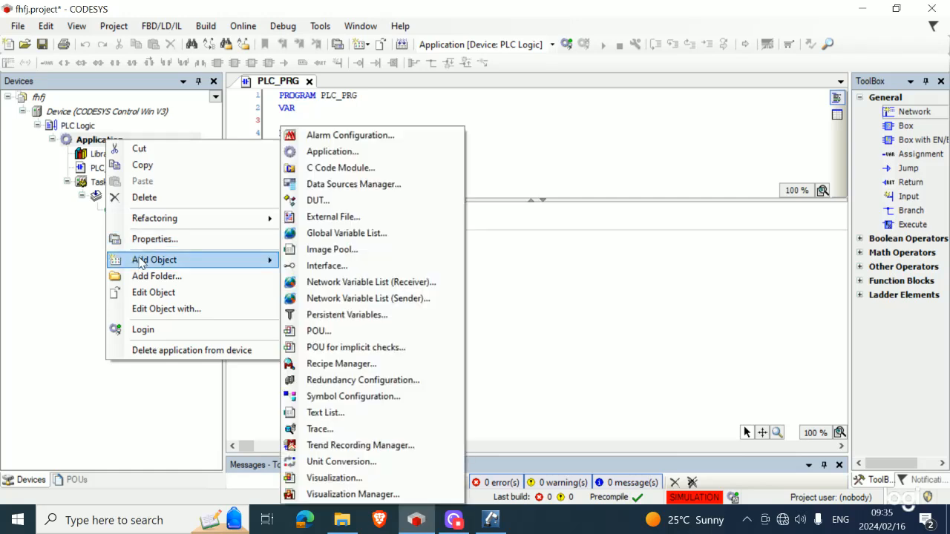
{"action": "left_click", "coordinate": [324, 394]}
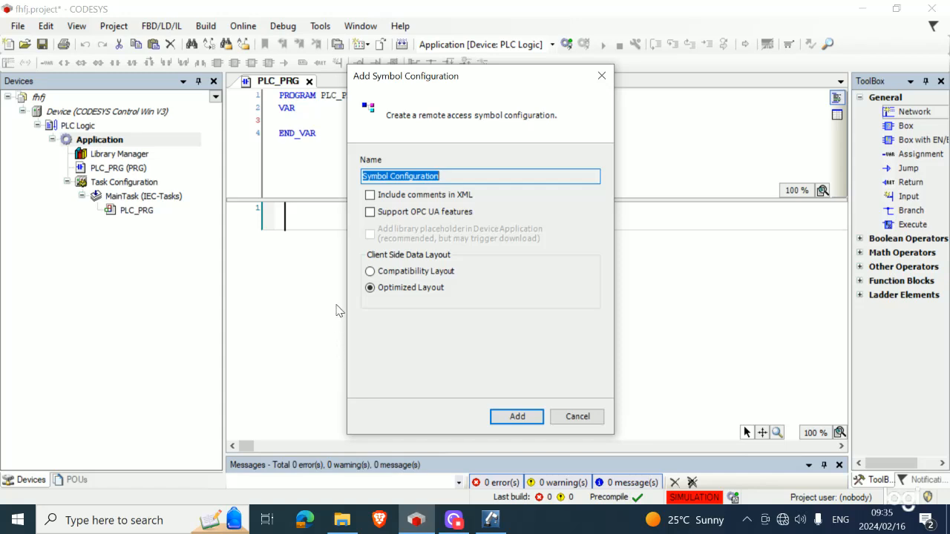
{"action": "left_click", "coordinate": [512, 416]}
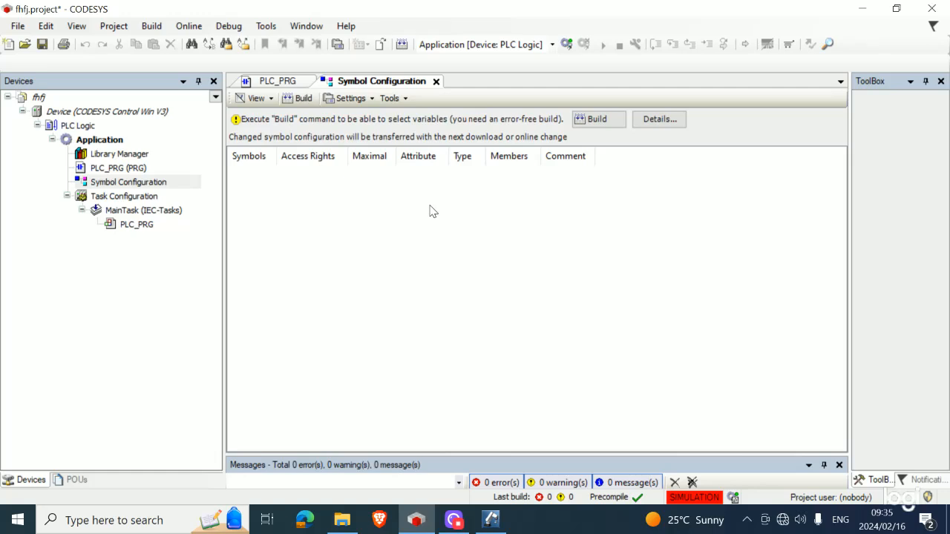
{"action": "left_click", "coordinate": [347, 98]}
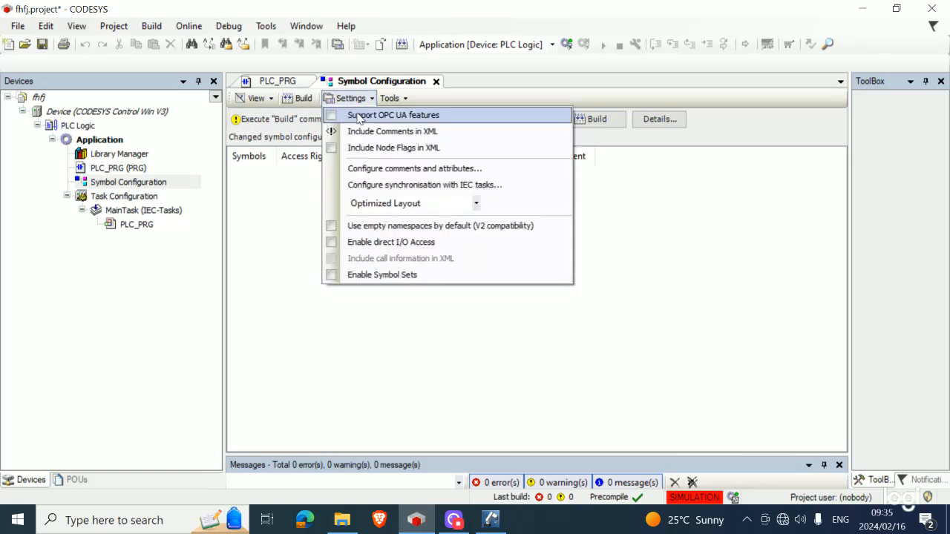
{"action": "left_click", "coordinate": [329, 242]}
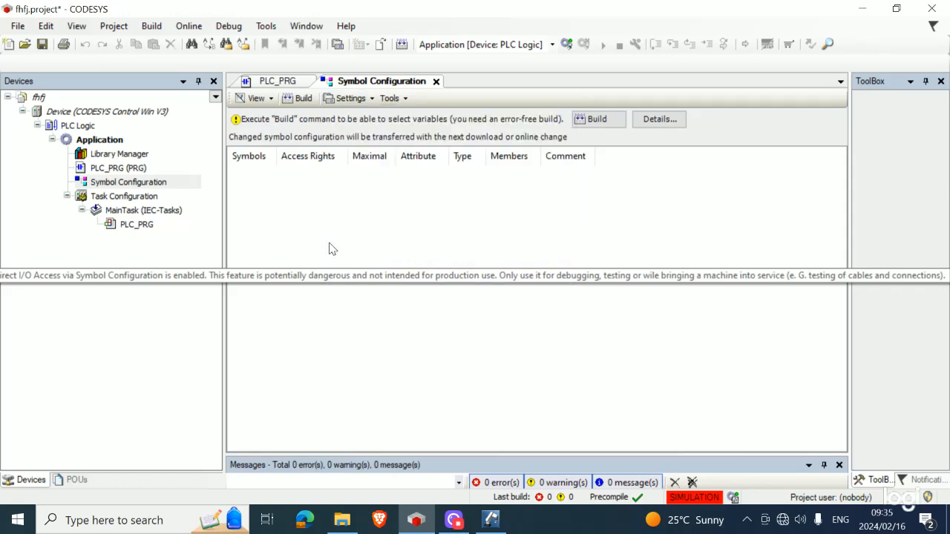
Return to PLC_PRG, then switch to File Explorer and open the PDF PLC LAB GUIDE FOR CODESYS AND CIRIOS 2024
{"action": "left_click", "coordinate": [261, 83]}
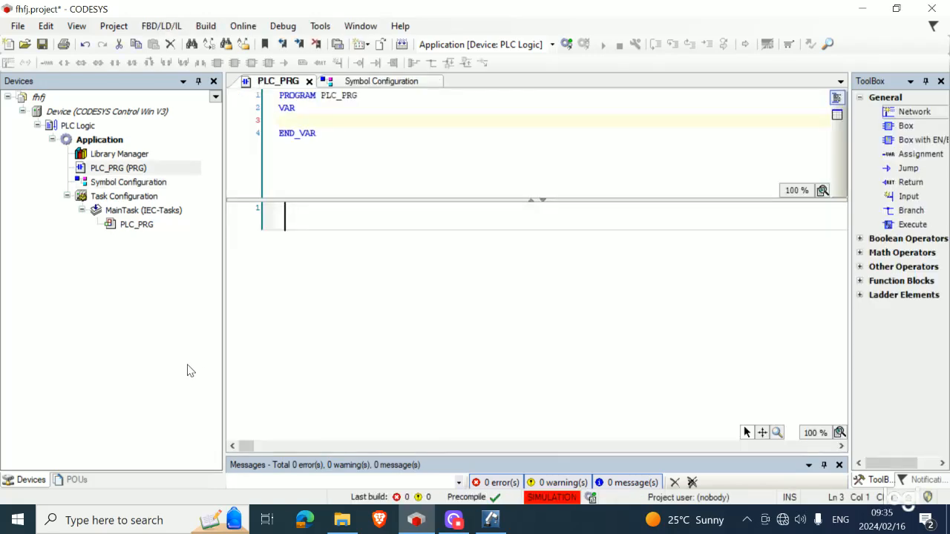
{"action": "left_click", "coordinate": [338, 518]}
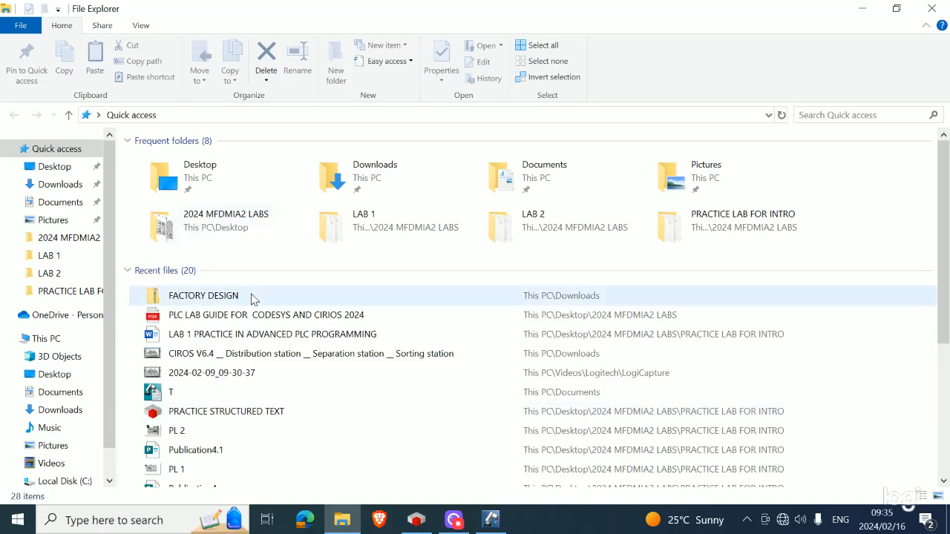
{"action": "double_click", "coordinate": [248, 317]}
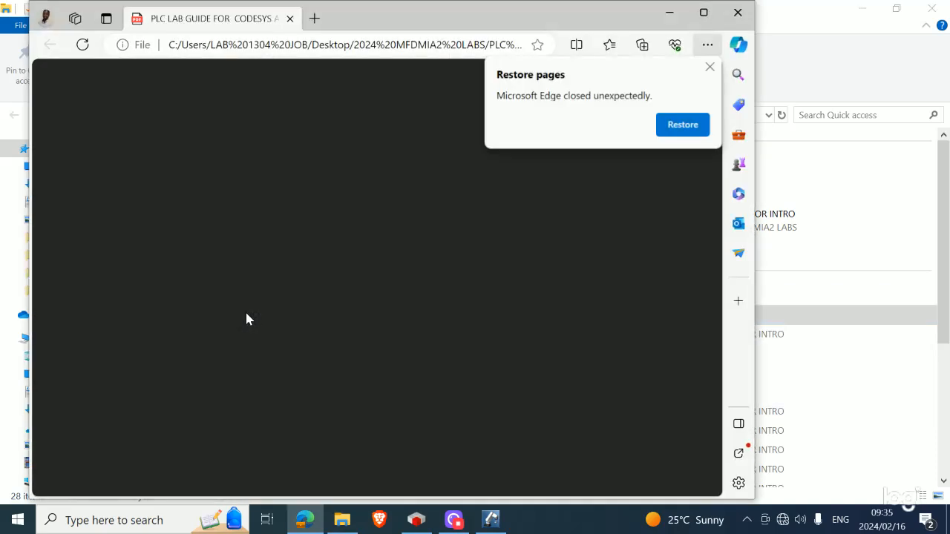
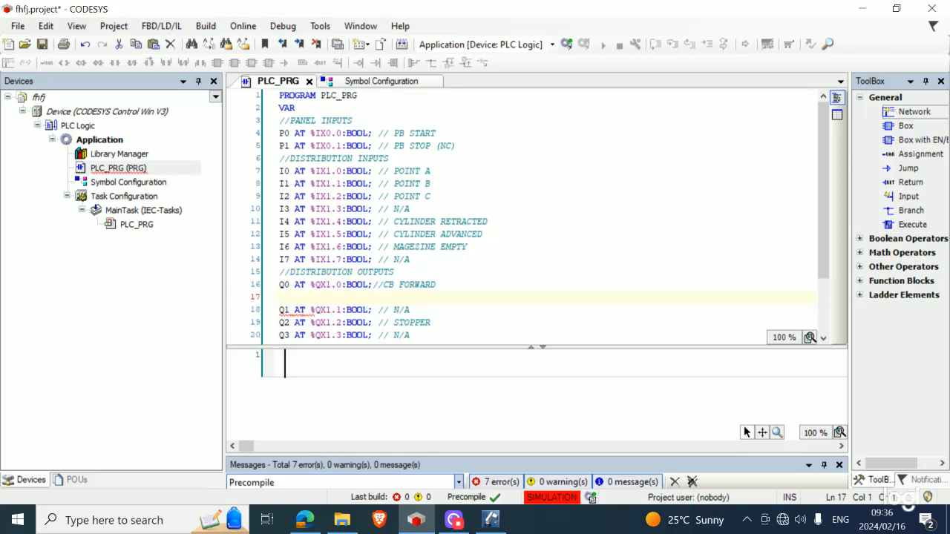
Remove the blank line between the Q0 and Q1 declarations in PLC_PRG
{"action": "key", "text": "BackSpace"}
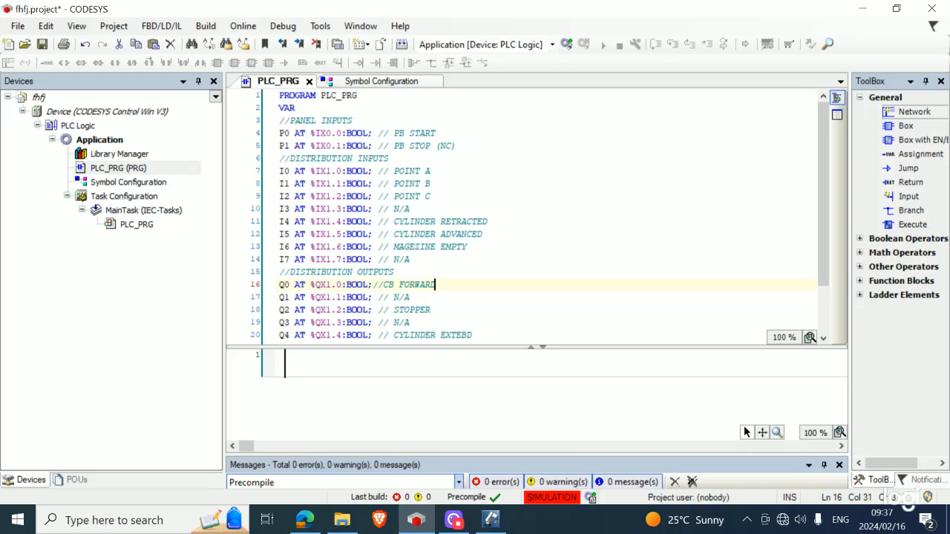
Build the Symbol Configuration, include the Constants, IoConfig_Globals and PLC_PRG symbols, and build it again
{"action": "left_click", "coordinate": [357, 83]}
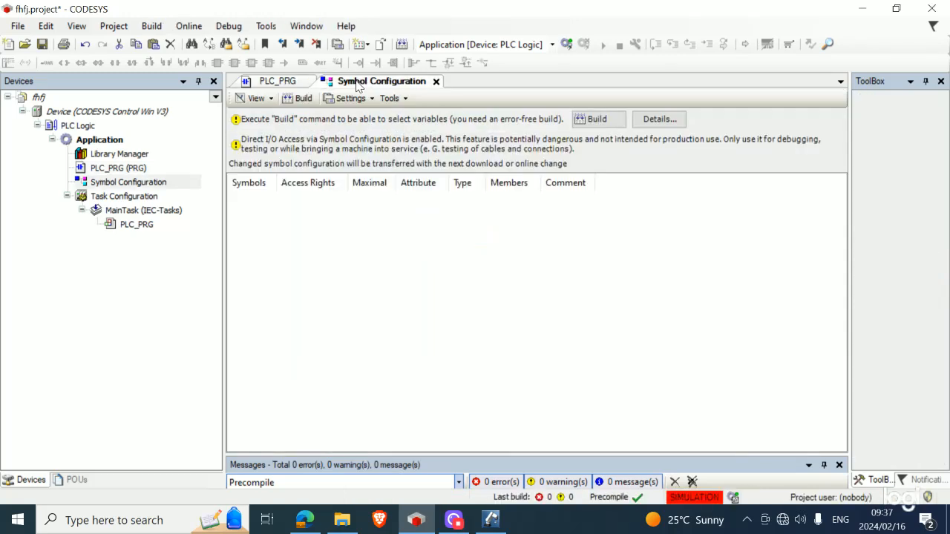
{"action": "left_click", "coordinate": [301, 99]}
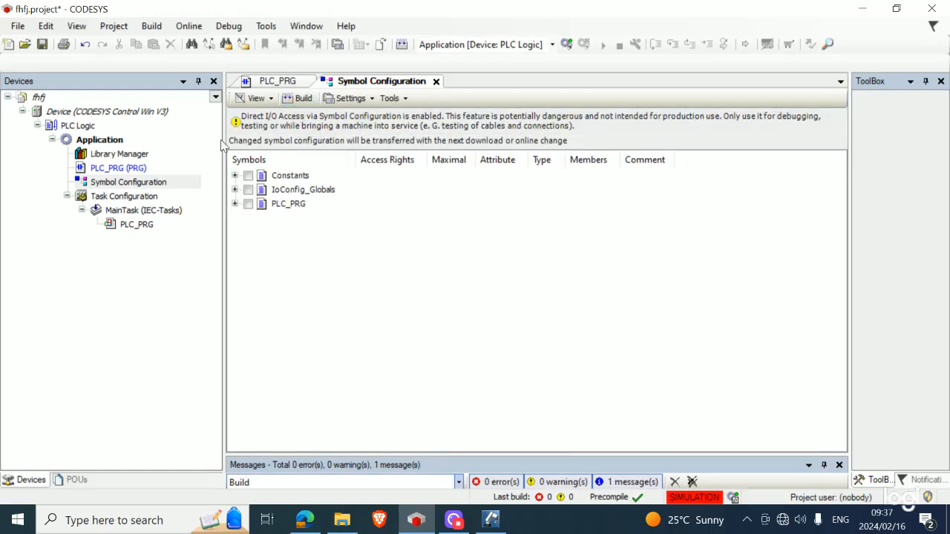
{"action": "left_click", "coordinate": [248, 176]}
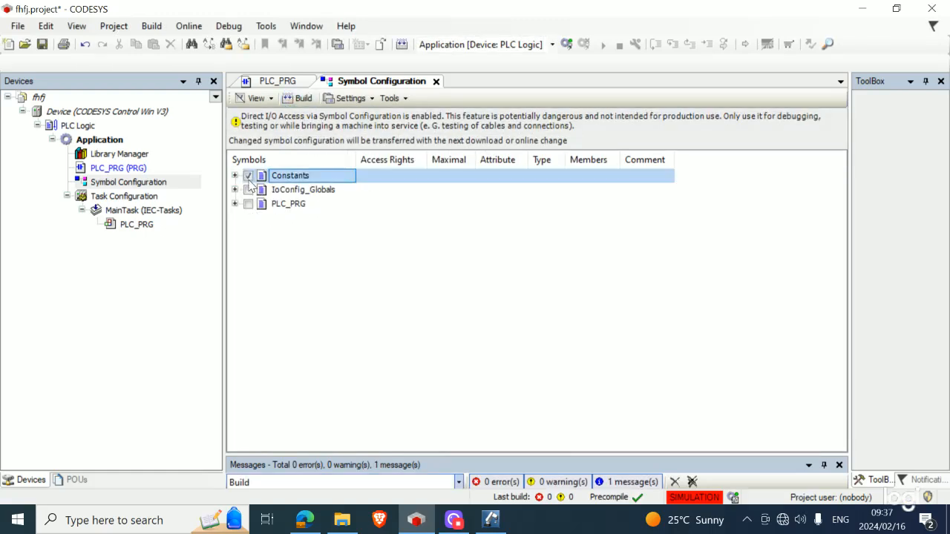
{"action": "left_click", "coordinate": [249, 190]}
{"action": "left_click", "coordinate": [249, 227]}
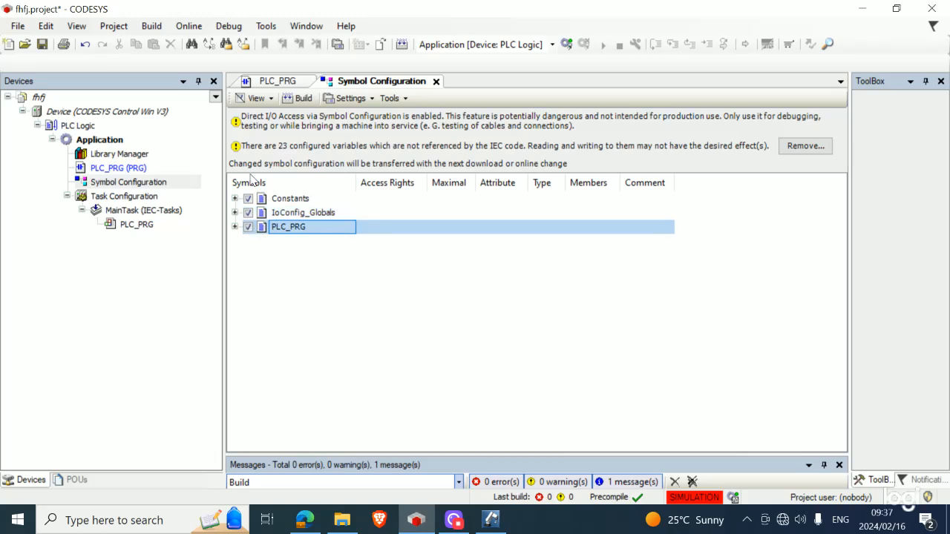
{"action": "left_click", "coordinate": [303, 98]}
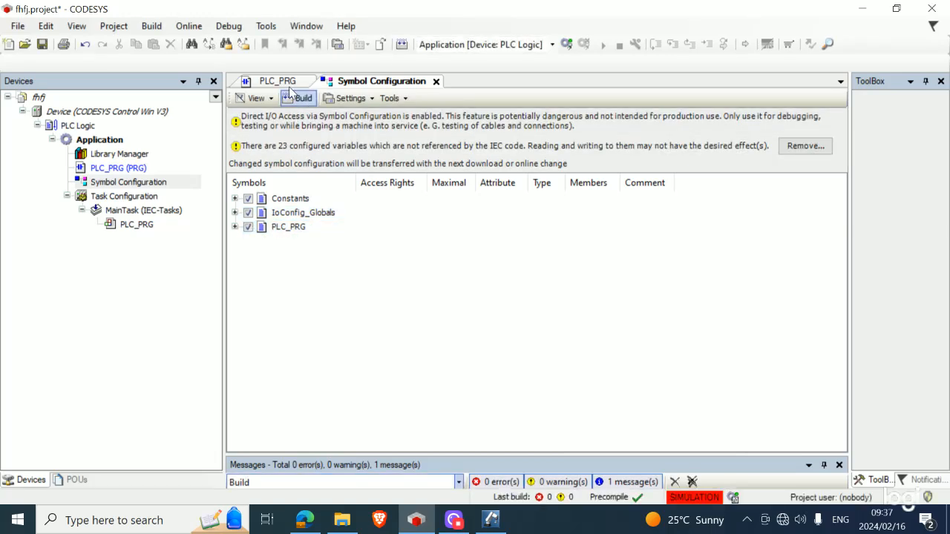
Return to the PLC_PRG program editor
{"action": "left_click", "coordinate": [286, 83]}
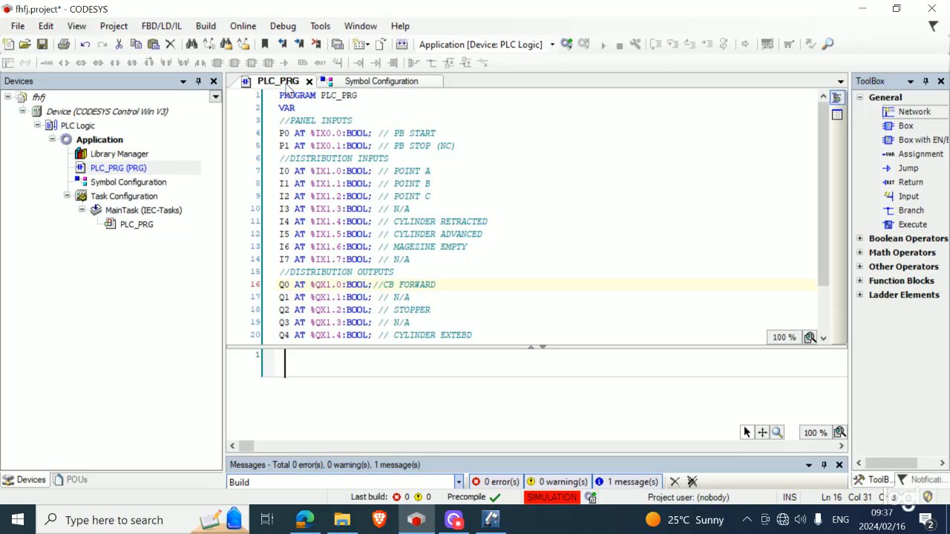
{"action": "left_click", "coordinate": [500, 15]}
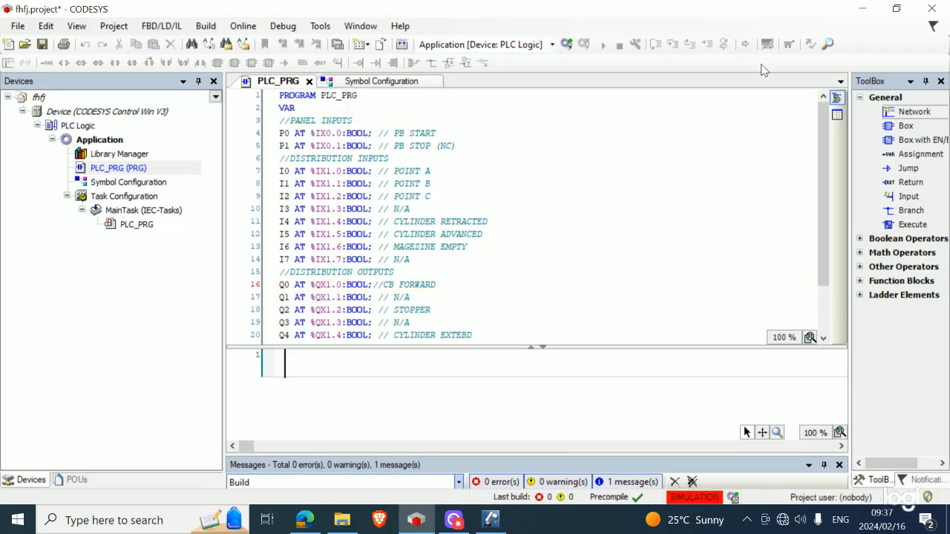
{"action": "left_click", "coordinate": [877, 9]}
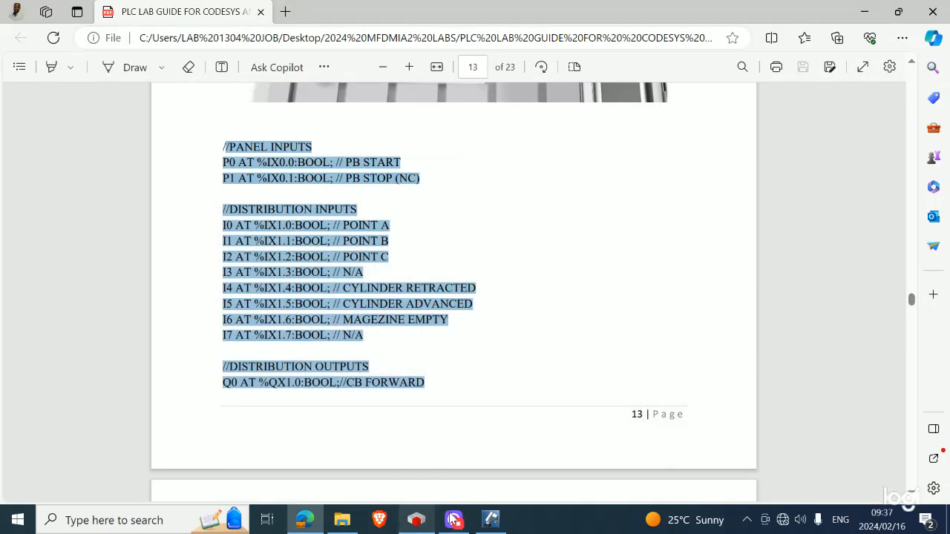
{"action": "left_click", "coordinate": [491, 519]}
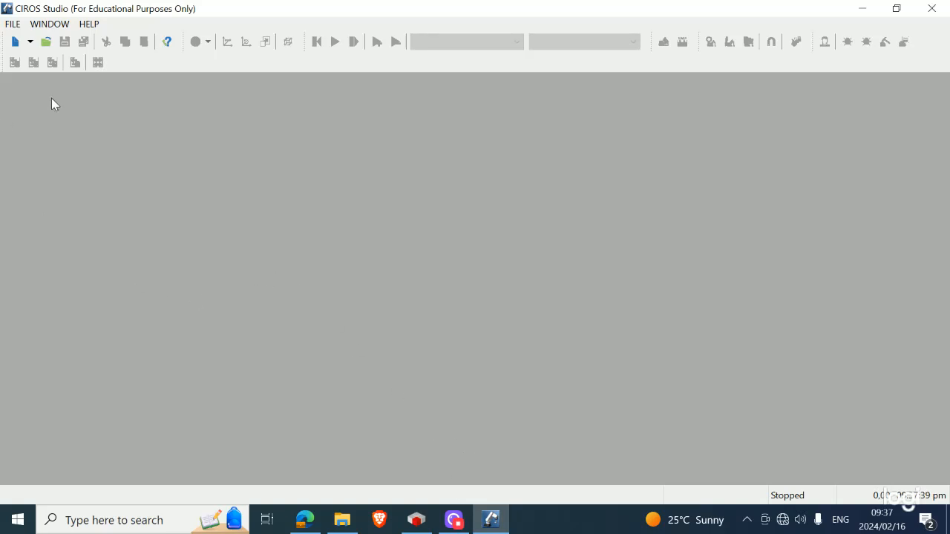
{"action": "left_click", "coordinate": [11, 24]}
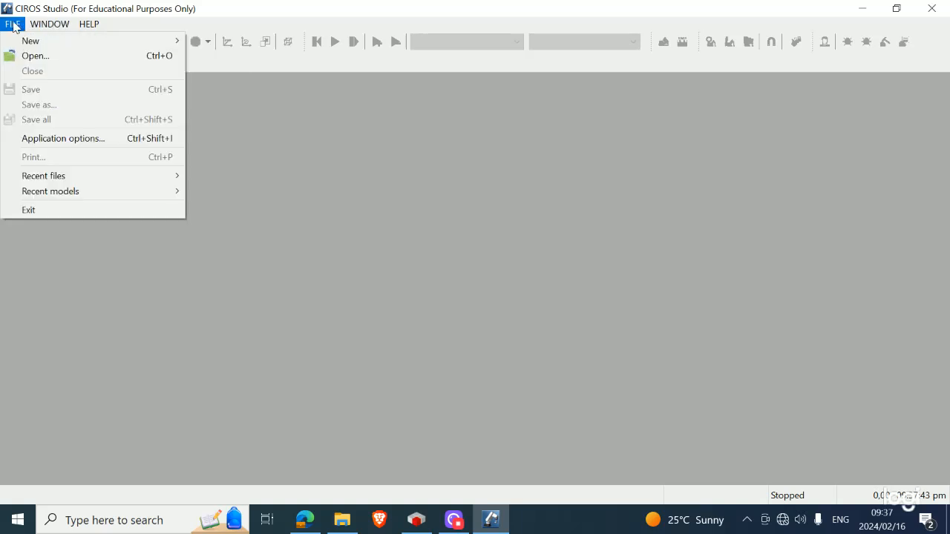
{"action": "left_click", "coordinate": [12, 27]}
{"action": "left_click", "coordinate": [12, 27]}
{"action": "mouse_move", "coordinate": [20, 41]}
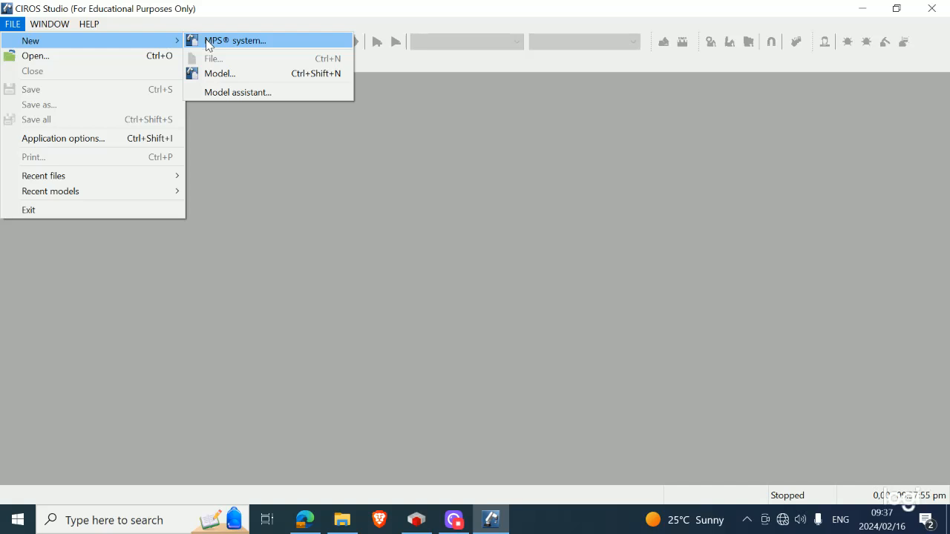
{"action": "left_click", "coordinate": [207, 42]}
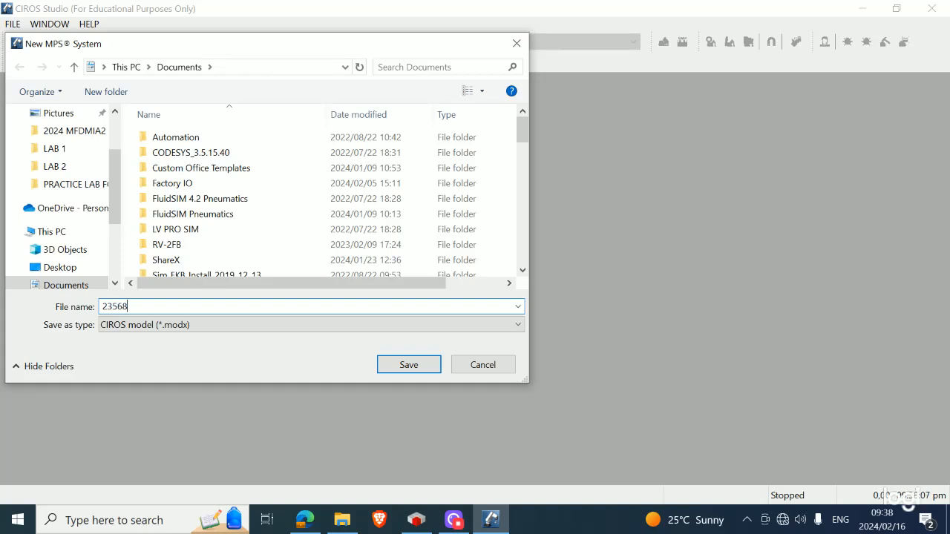
{"action": "type", "text": "90990"}
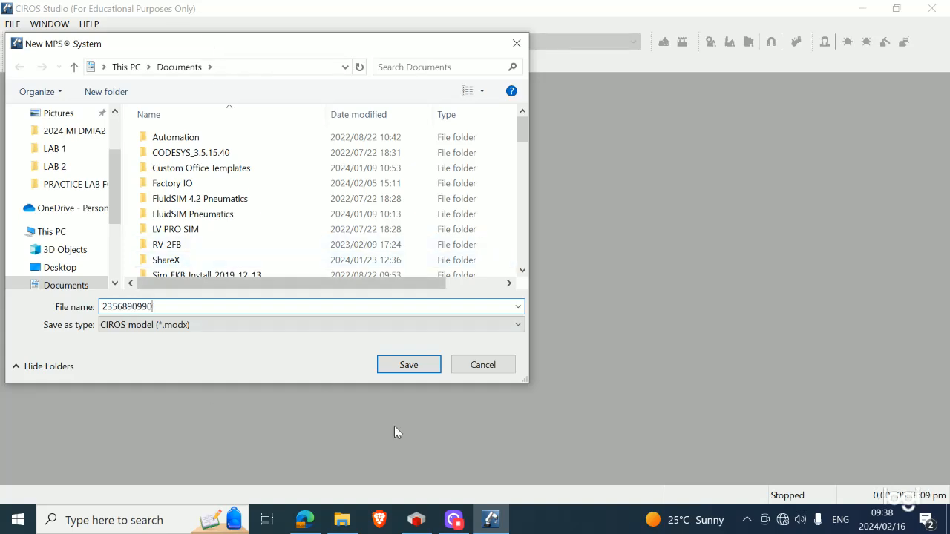
{"action": "left_click", "coordinate": [406, 364]}
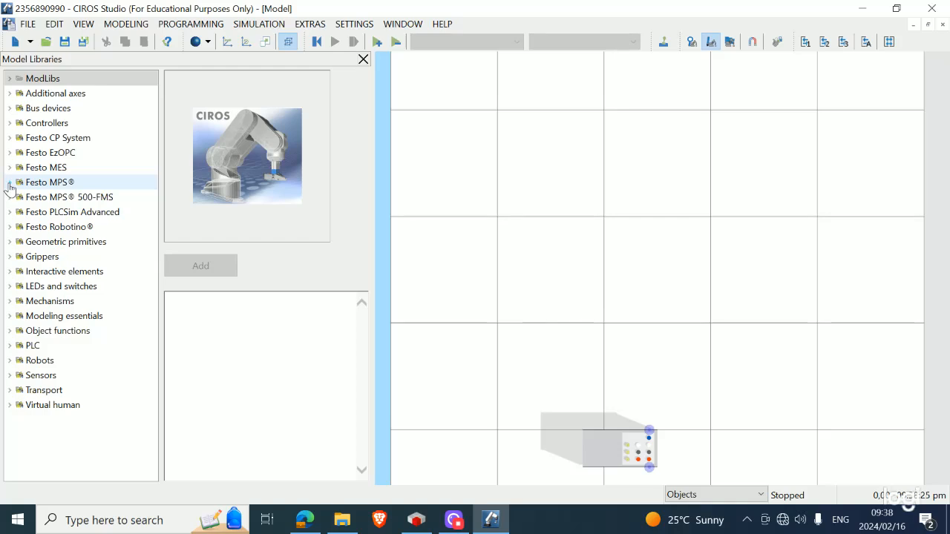
Add the Distributing/Conveyor station from the Festo MPS model library and close the library
{"action": "left_click", "coordinate": [58, 184]}
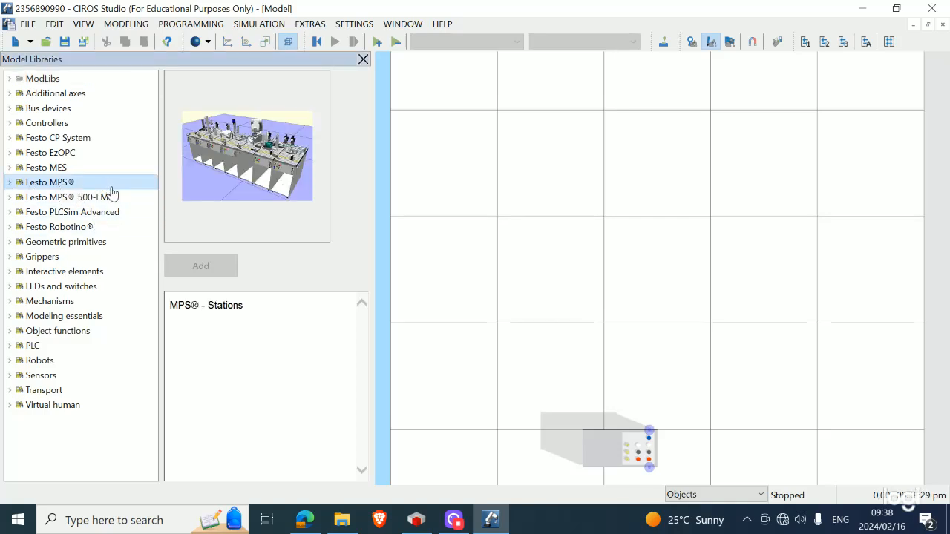
{"action": "left_click", "coordinate": [10, 183]}
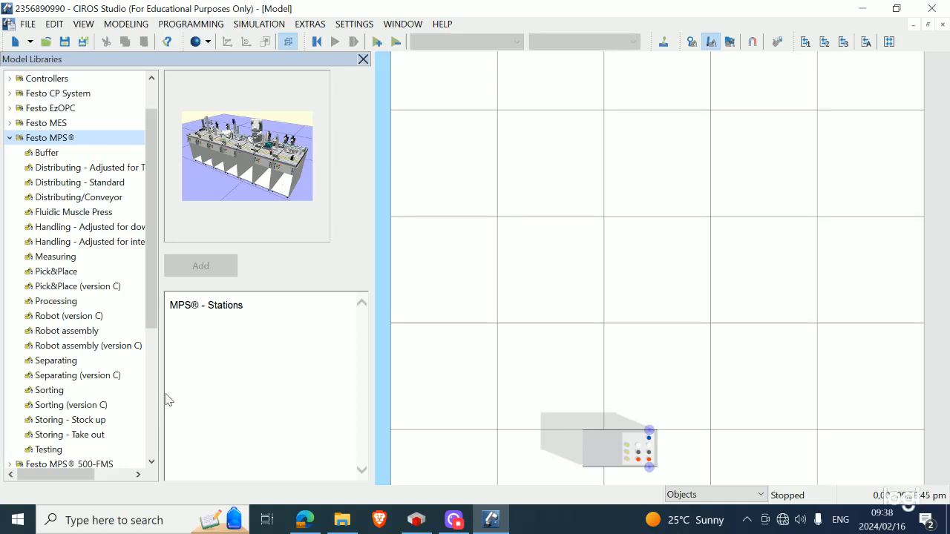
{"action": "left_click", "coordinate": [62, 200]}
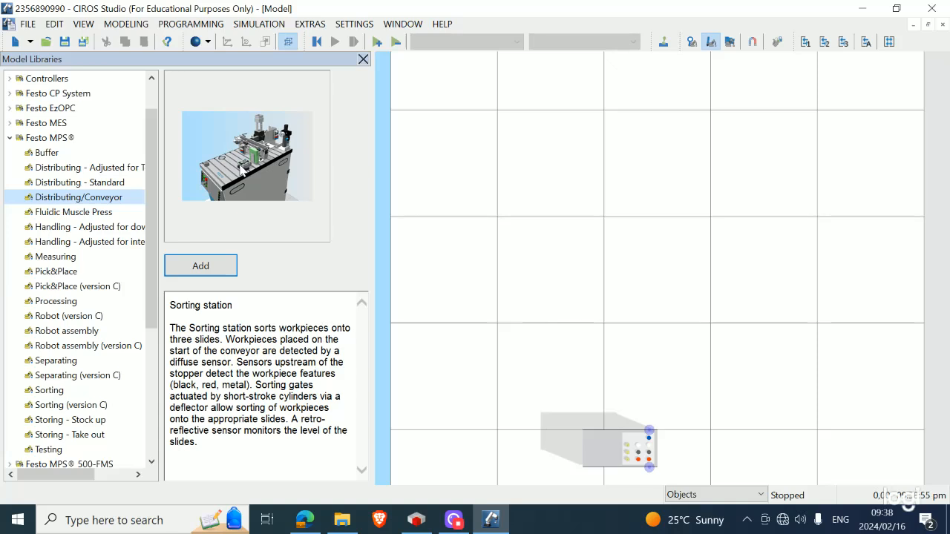
{"action": "left_click", "coordinate": [201, 265]}
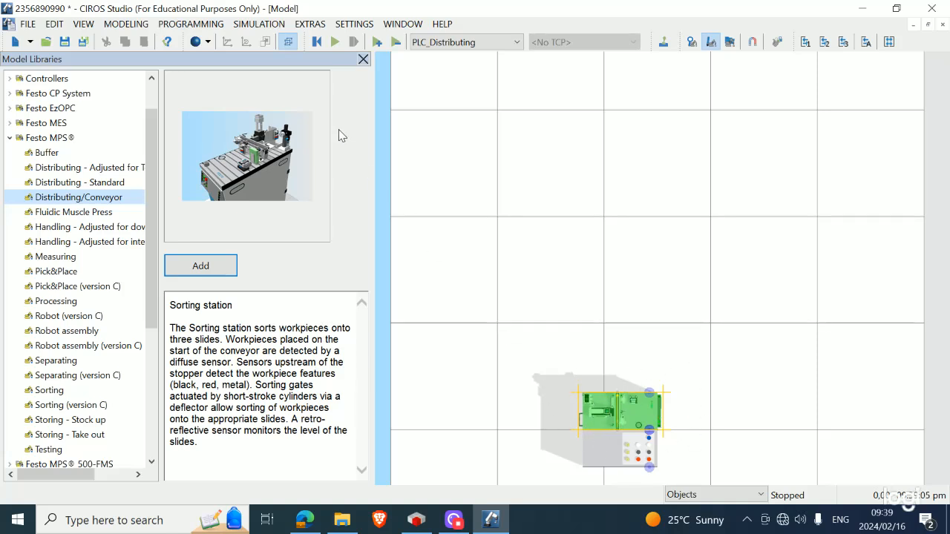
{"action": "left_click", "coordinate": [362, 59]}
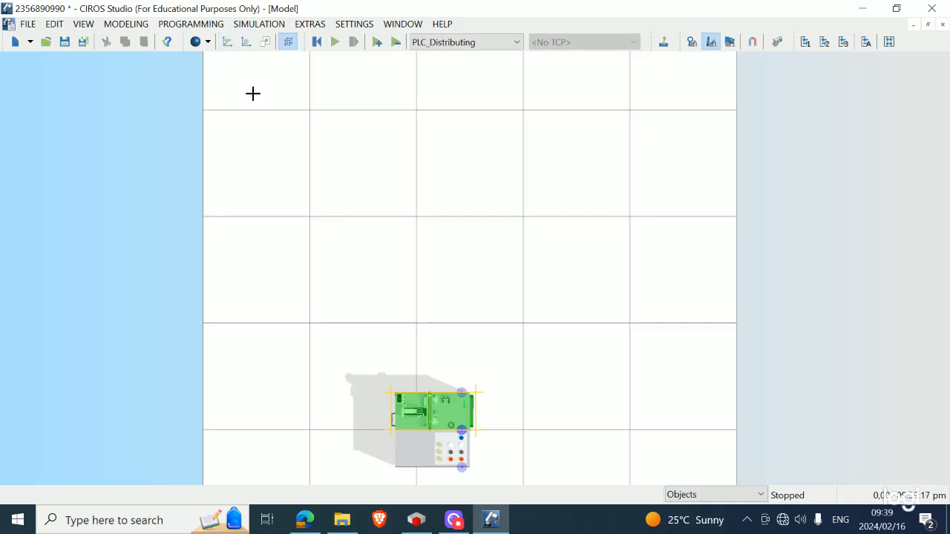
Examine the distributing station and its workpiece table in an angled close-up 3D view
{"action": "left_click", "coordinate": [227, 47]}
{"action": "left_click", "coordinate": [227, 46]}
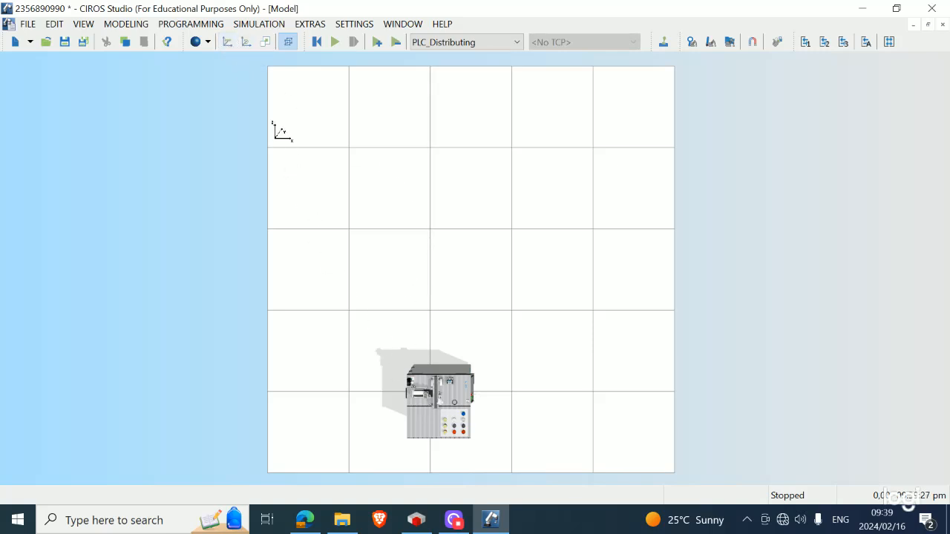
{"action": "left_click", "coordinate": [231, 42]}
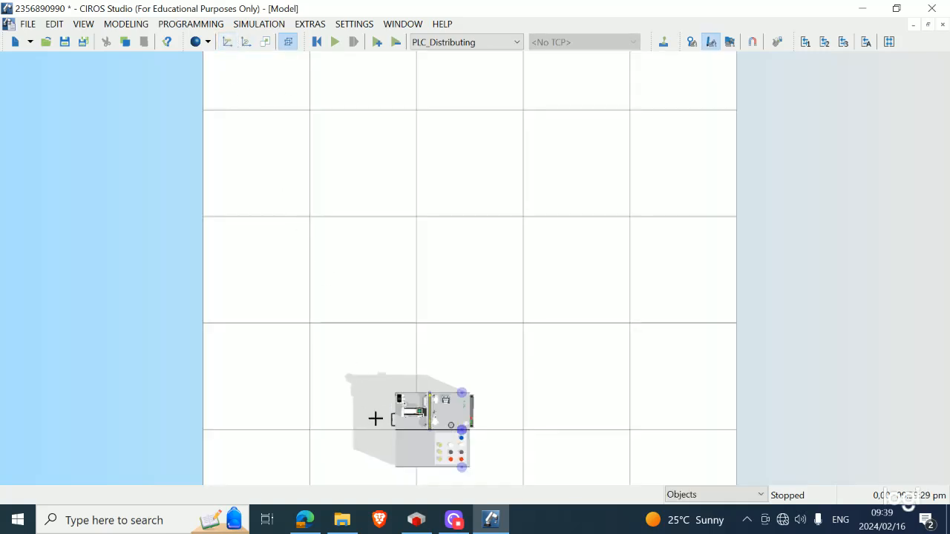
{"action": "left_click", "coordinate": [227, 42]}
{"action": "left_click_drag", "start_coordinate": [338, 288], "coordinate": [227, 155]}
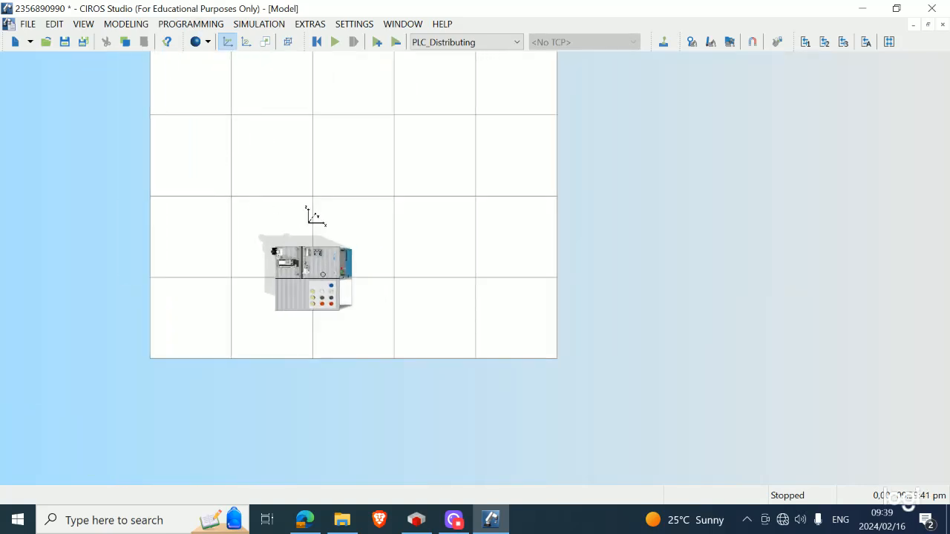
{"action": "key", "text": "Escape"}
{"action": "scroll", "coordinate": [303, 230], "scroll_direction": "up", "scroll_amount": 5}
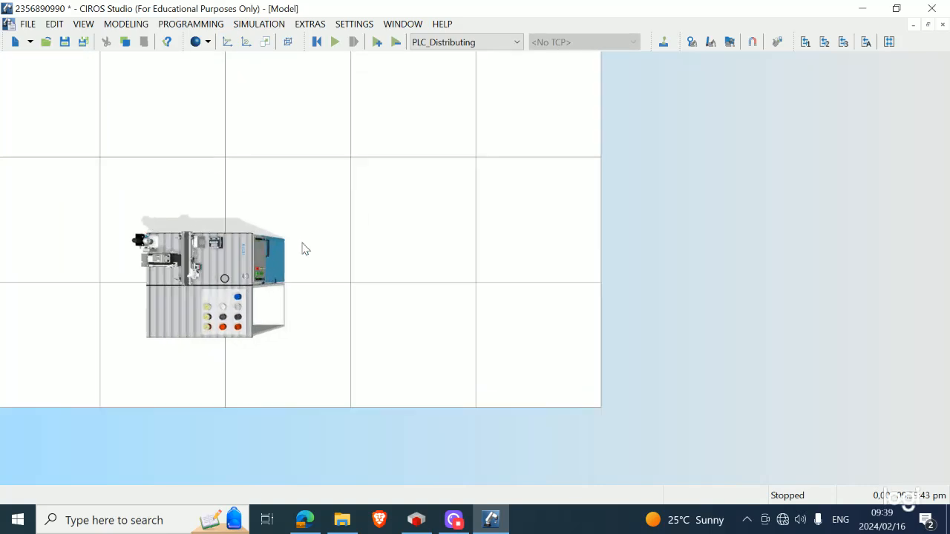
{"action": "scroll", "coordinate": [316, 318], "scroll_direction": "down", "scroll_amount": 4}
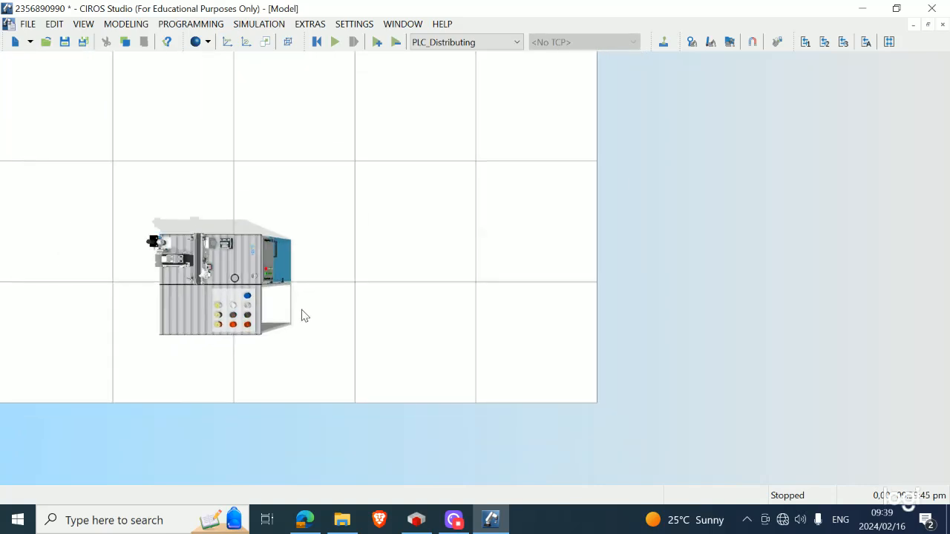
{"action": "left_click", "coordinate": [245, 45]}
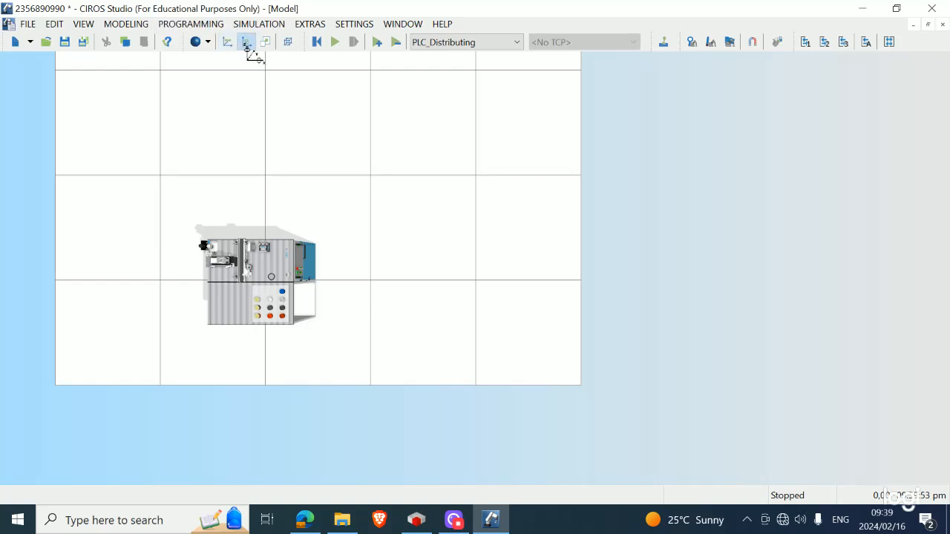
{"action": "left_click_drag", "start_coordinate": [200, 246], "coordinate": [62, 158]}
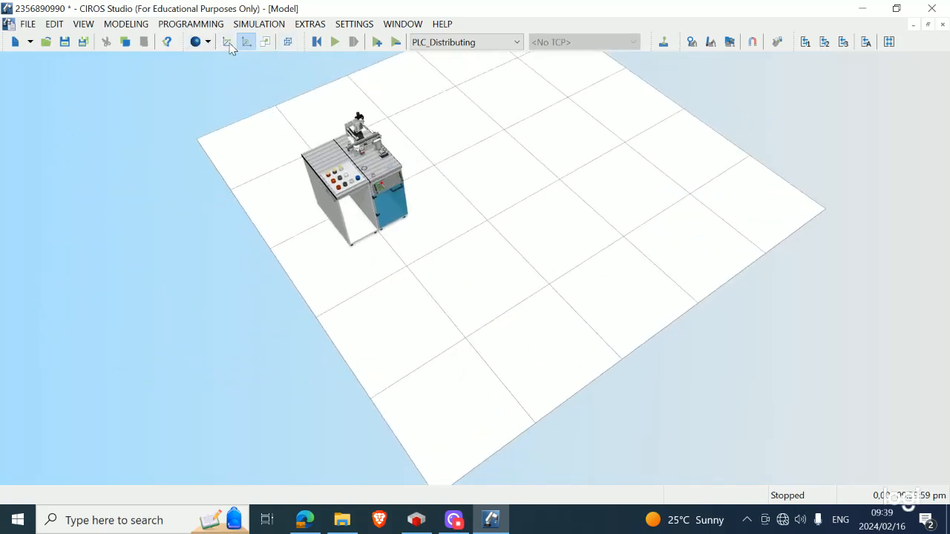
{"action": "left_click_drag", "start_coordinate": [319, 115], "coordinate": [312, 133]}
{"action": "scroll", "coordinate": [315, 126], "scroll_direction": "up", "scroll_amount": 5}
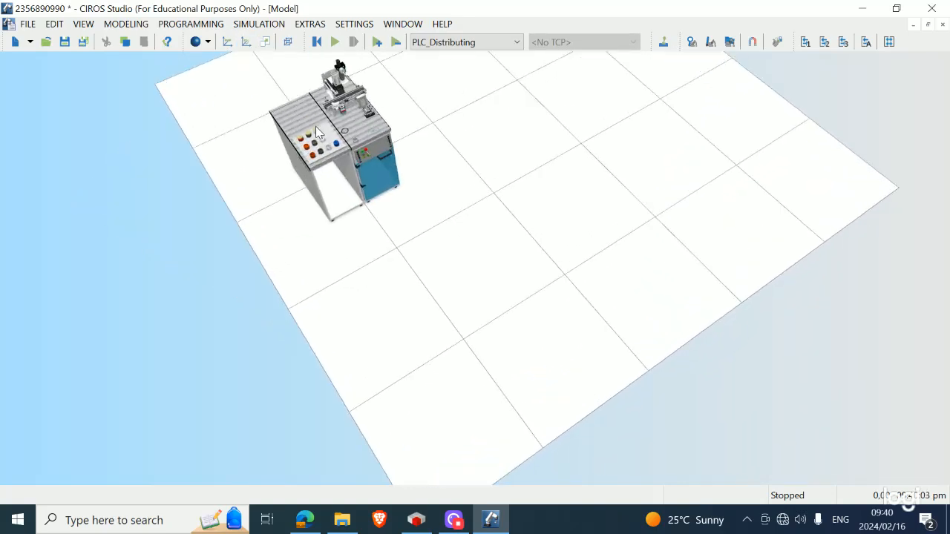
{"action": "left_click", "coordinate": [226, 43]}
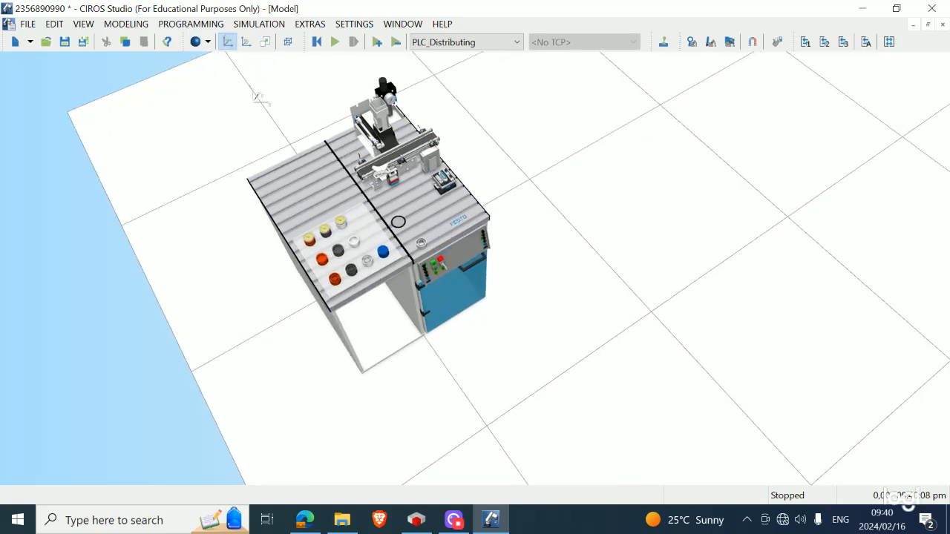
{"action": "scroll", "coordinate": [332, 174], "scroll_direction": "up", "scroll_amount": 3}
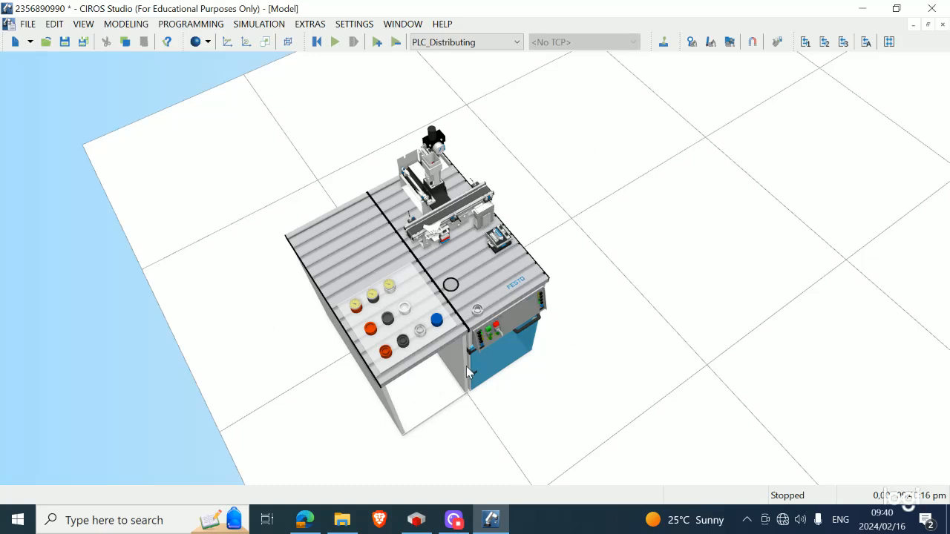
Open the properties of the PLC_Distributing object under DistributingConveyorStation in the Model Explorer
{"action": "left_click", "coordinate": [124, 25]}
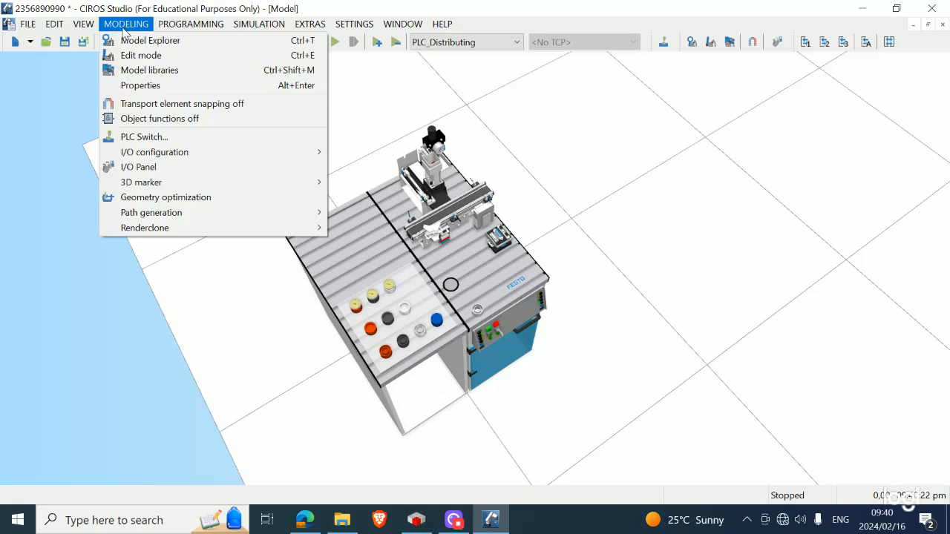
{"action": "left_click", "coordinate": [124, 40]}
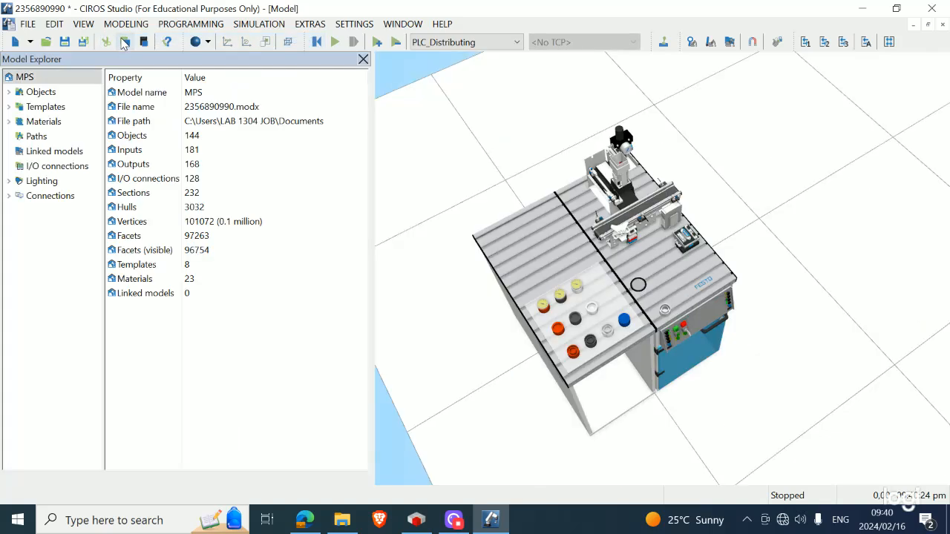
{"action": "left_click", "coordinate": [10, 92]}
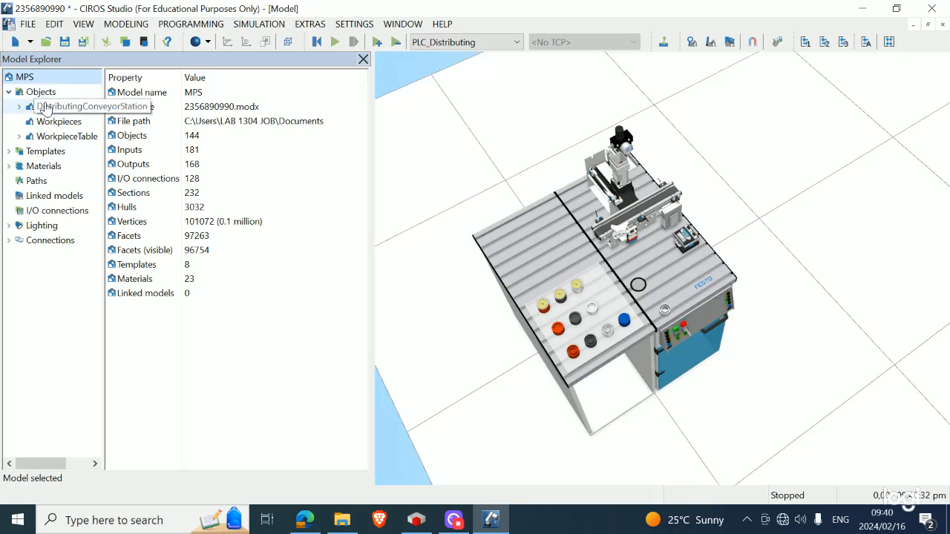
{"action": "left_click", "coordinate": [44, 109]}
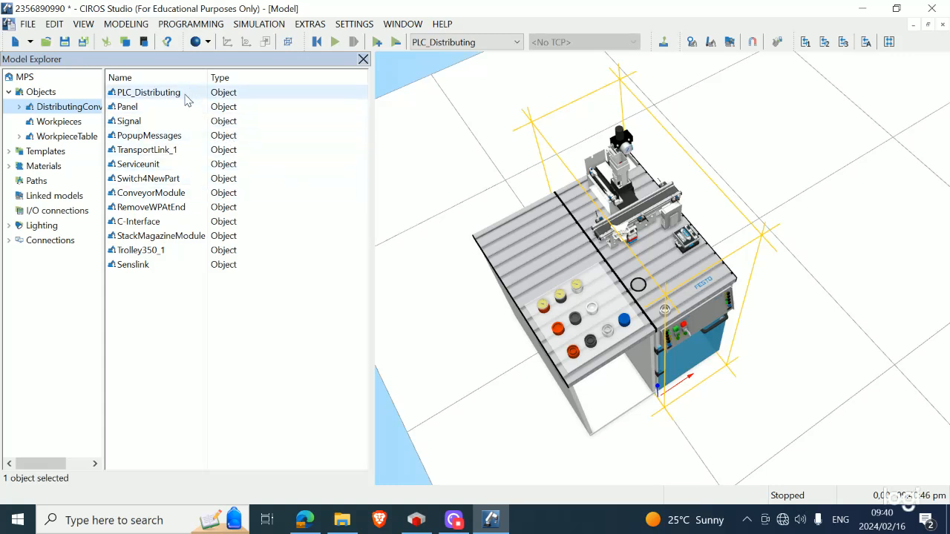
{"action": "right_click", "coordinate": [187, 98]}
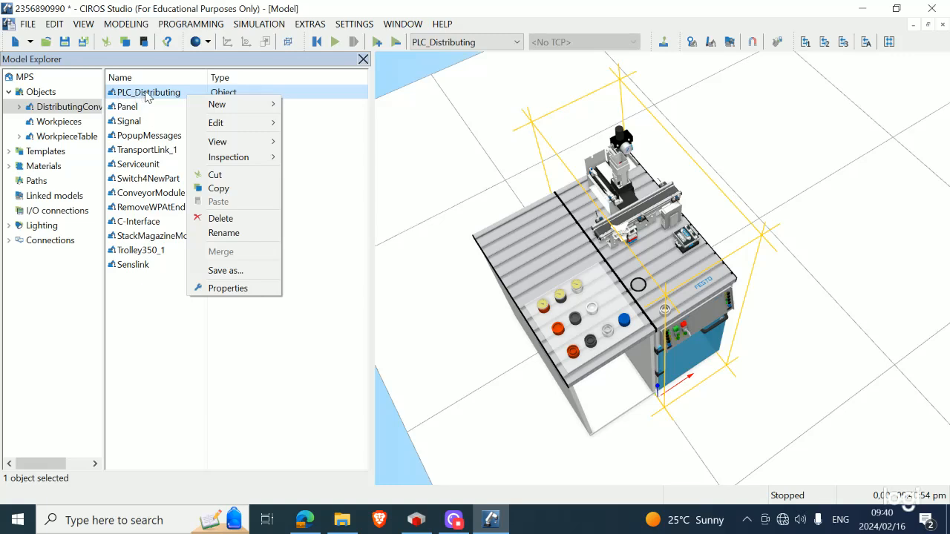
{"action": "left_click", "coordinate": [211, 288]}
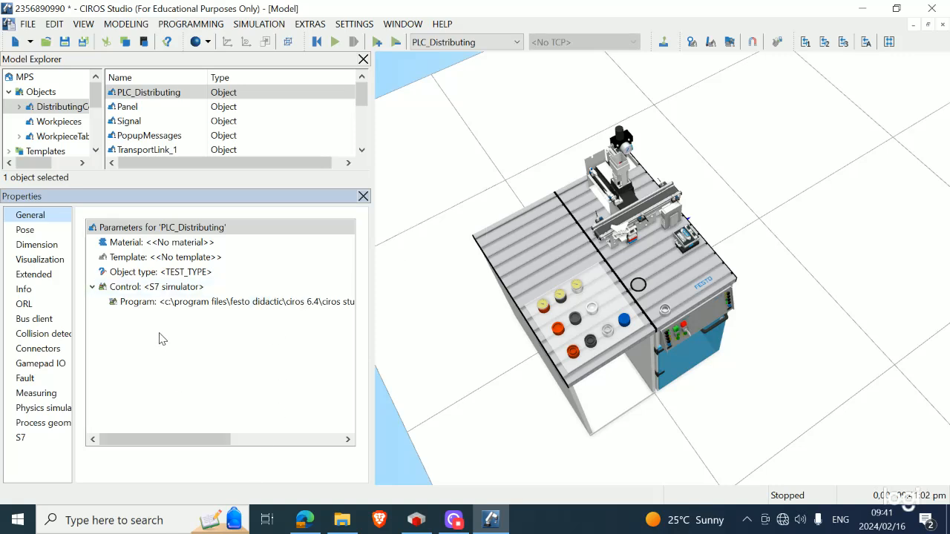
Change the control of PLC_Distributing to OPC client
{"action": "left_click", "coordinate": [135, 286]}
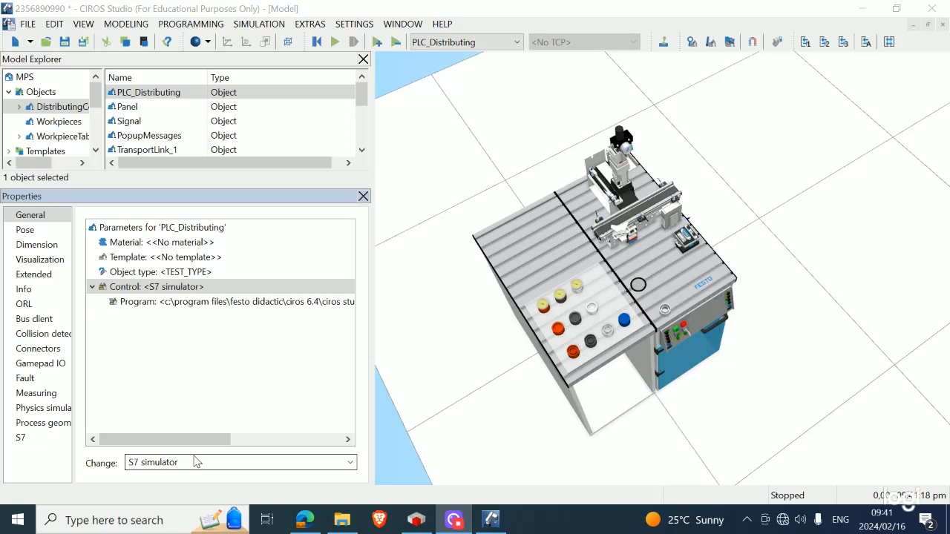
{"action": "left_click", "coordinate": [351, 463]}
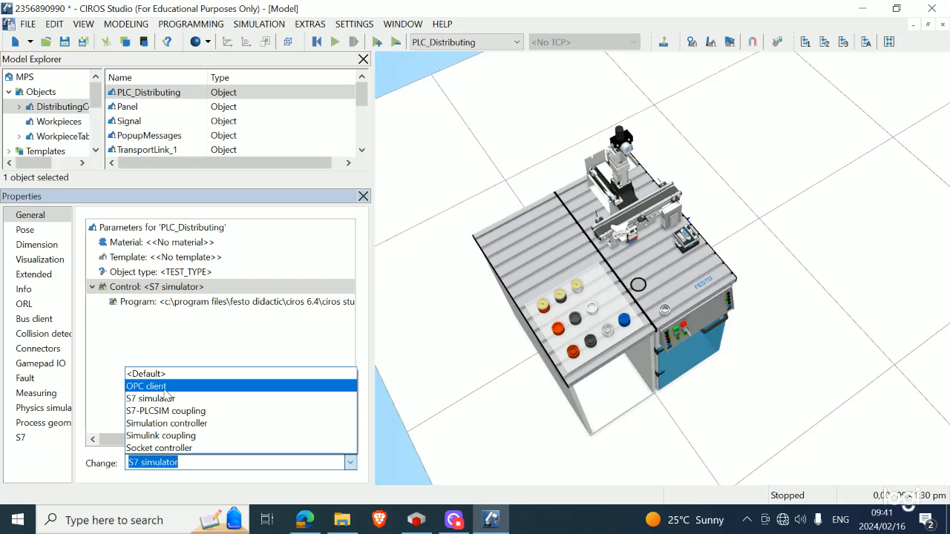
{"action": "left_click", "coordinate": [165, 386]}
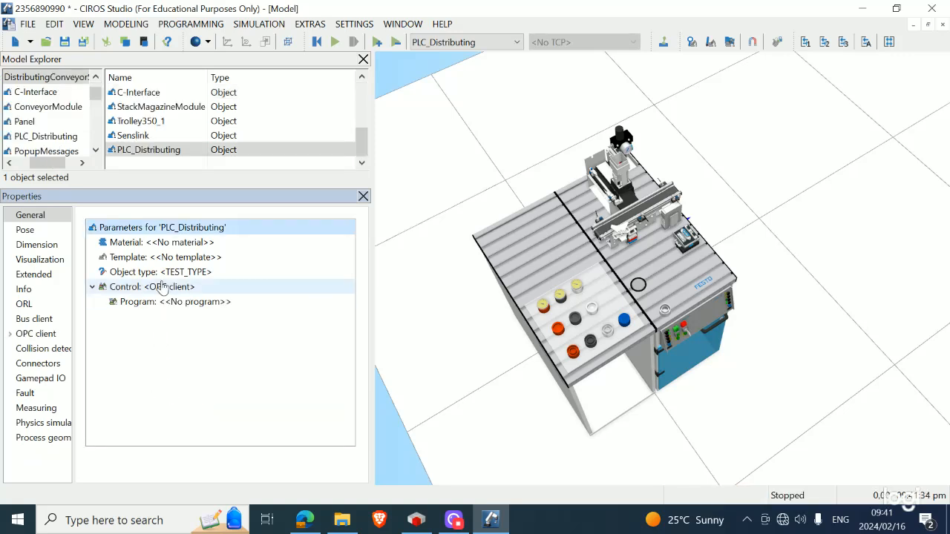
Show the OPC client items of PLC_Distributing with a wider properties area and connect to the OPC server
{"action": "left_click", "coordinate": [10, 335]}
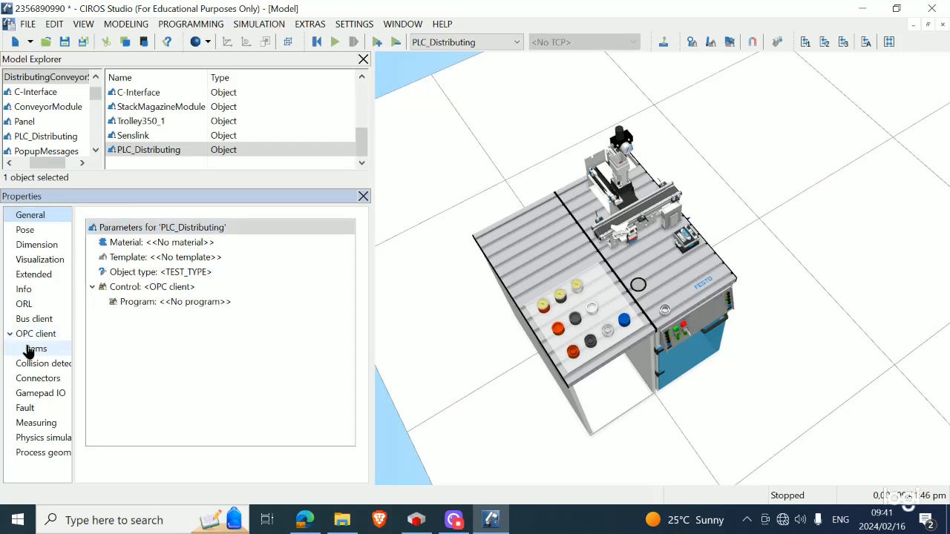
{"action": "left_click", "coordinate": [29, 351]}
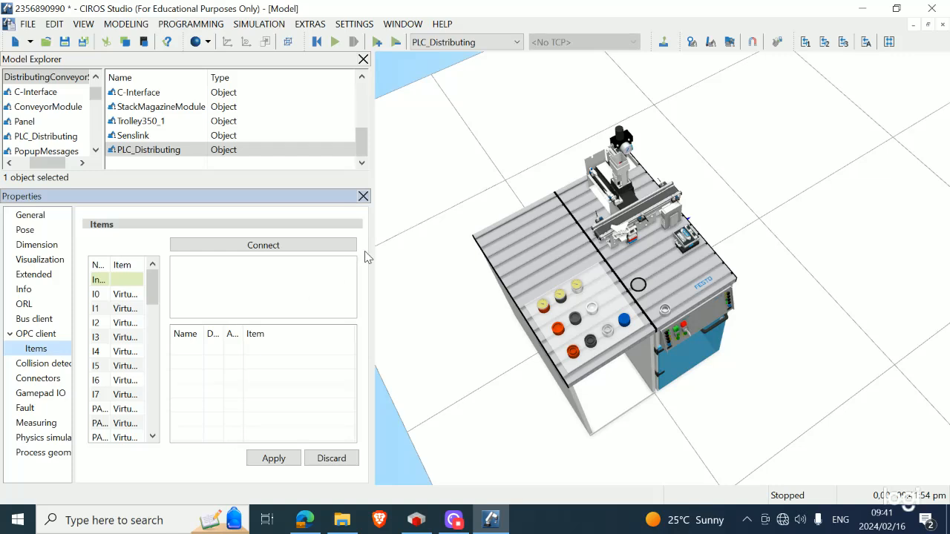
{"action": "left_click_drag", "start_coordinate": [374, 256], "coordinate": [604, 227]}
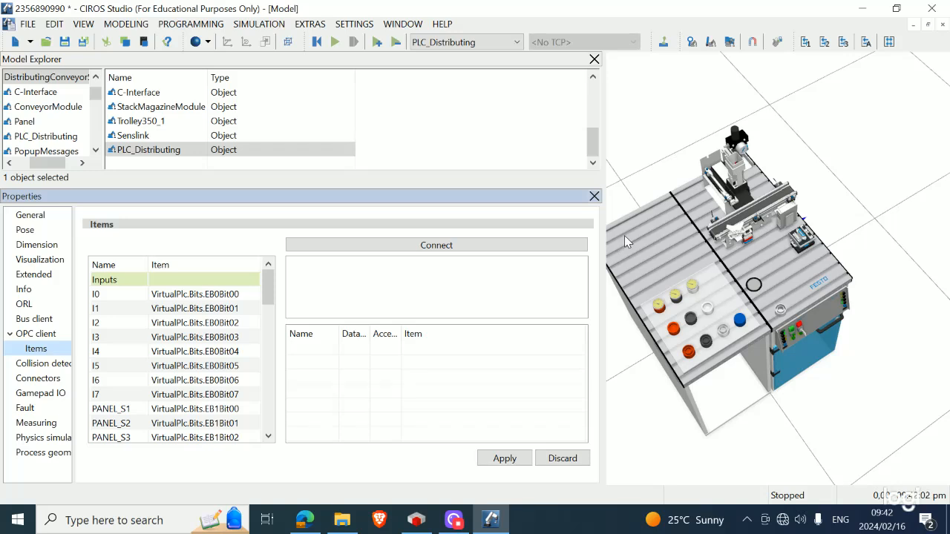
{"action": "left_click", "coordinate": [528, 244]}
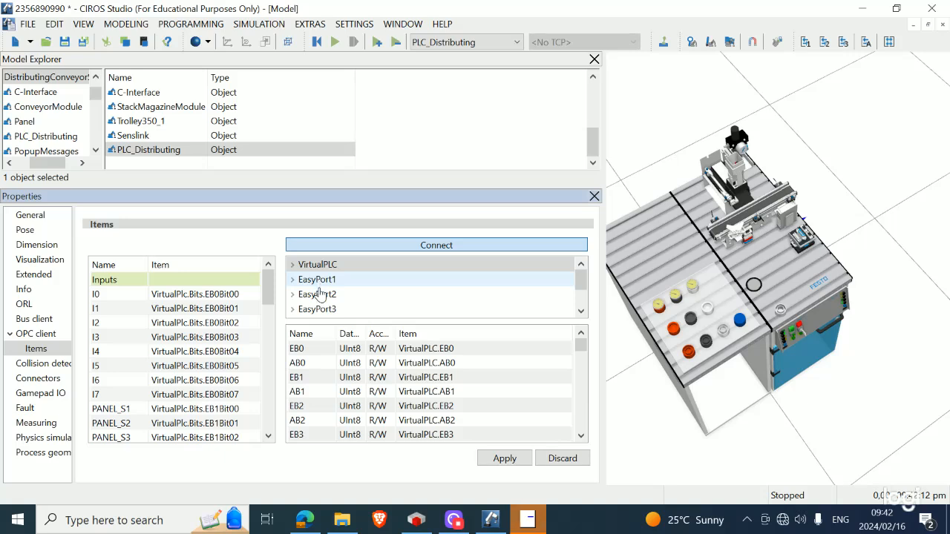
Expand VirtualPLC among the OPC server groups and list its Bits items
{"action": "scroll", "coordinate": [337, 288], "scroll_direction": "down", "scroll_amount": 1}
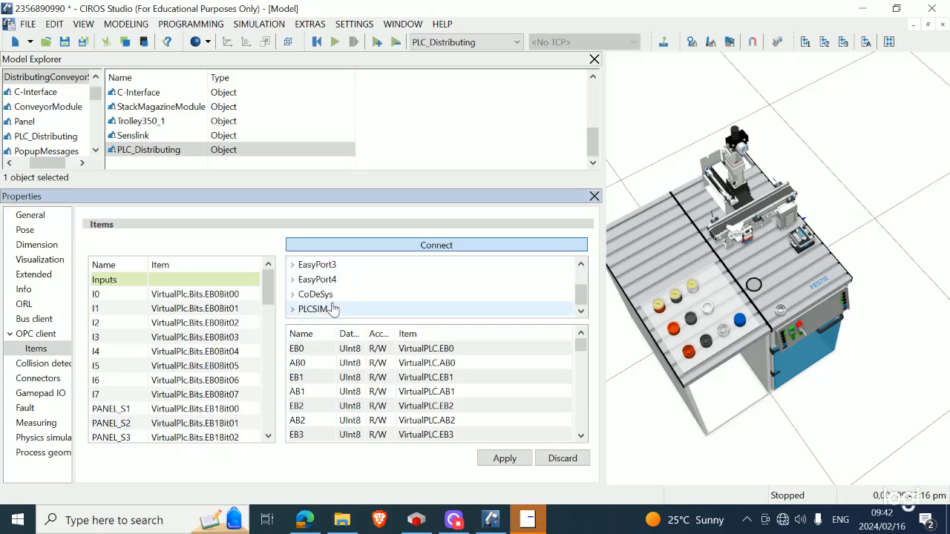
{"action": "scroll", "coordinate": [331, 300], "scroll_direction": "up", "scroll_amount": 1}
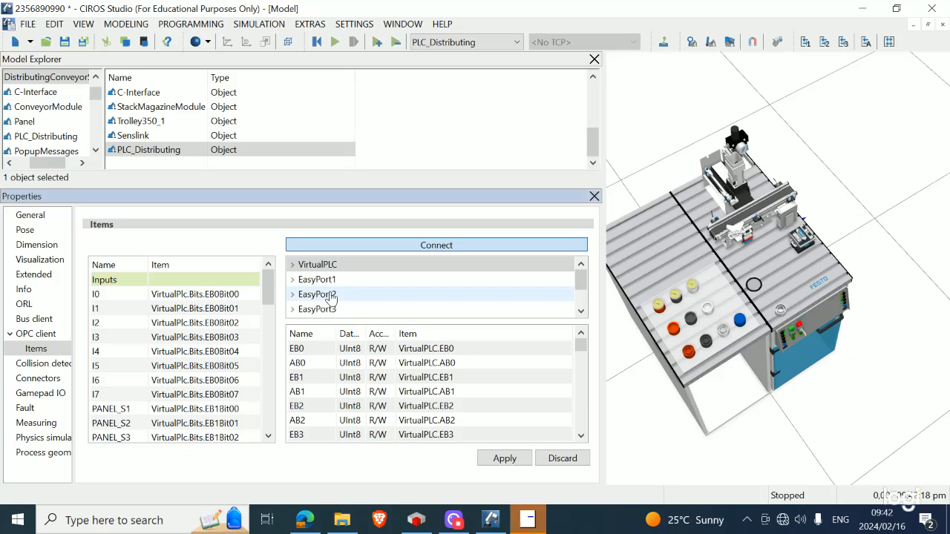
{"action": "left_click", "coordinate": [292, 269]}
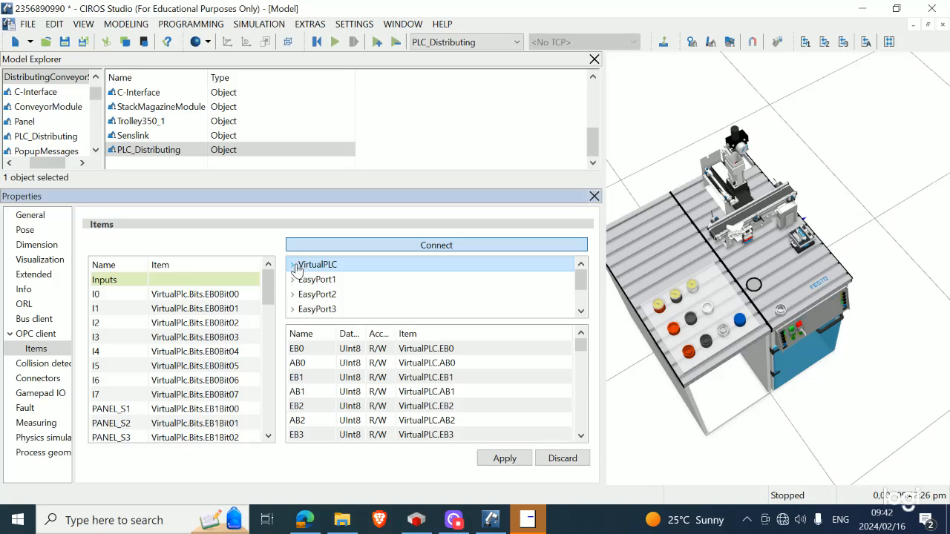
{"action": "left_click", "coordinate": [294, 264]}
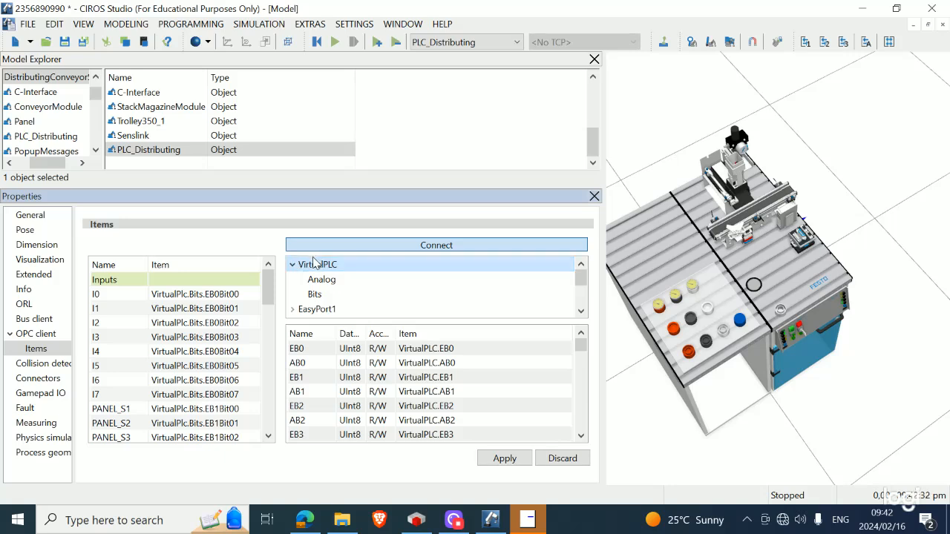
{"action": "left_click", "coordinate": [354, 294]}
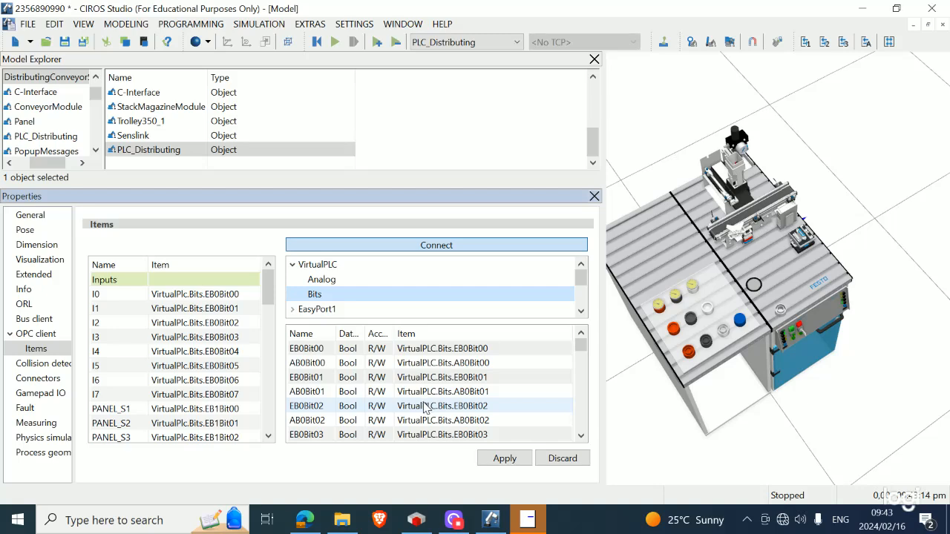
Switch to CODESYS and insert two blank lines after the P1 declaration in PLC_PRG, separating the panel inputs from the distribution inputs
{"action": "left_click", "coordinate": [414, 517]}
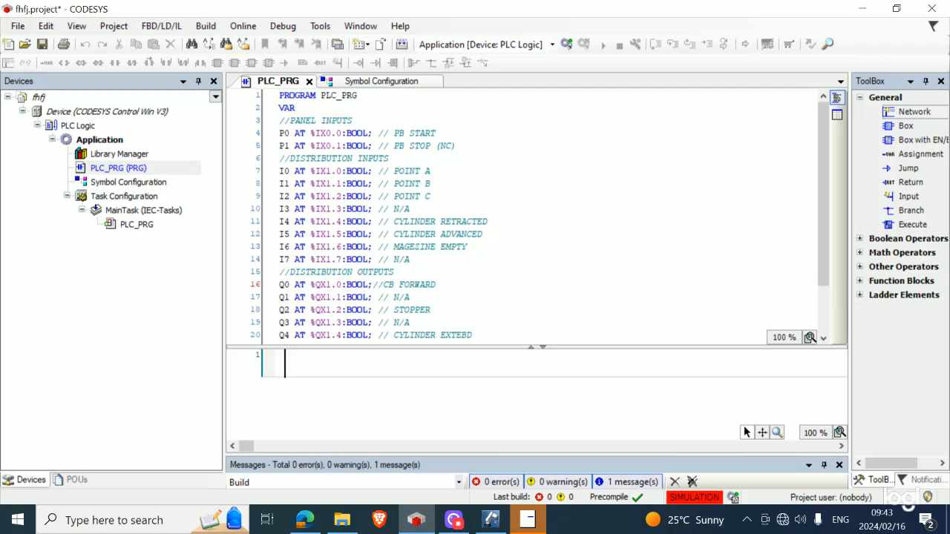
{"action": "left_click", "coordinate": [456, 146]}
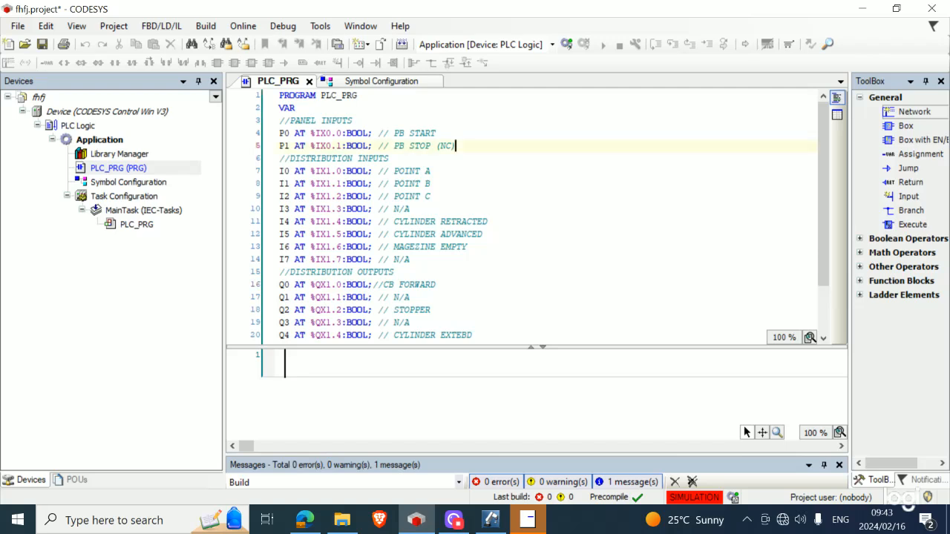
{"action": "key", "text": "Return"}
{"action": "key", "text": "Return"}
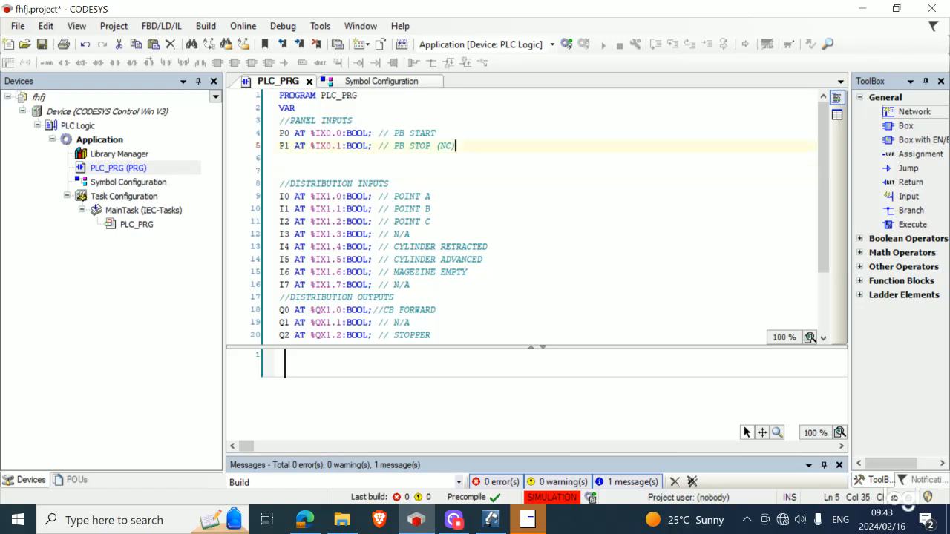
Examine the addresses of the panel inputs P0–P1 and distribution inputs I0–I7 in the PLC_PRG declarations, checking back against the CIROS item list
{"action": "left_click_drag", "start_coordinate": [455, 147], "coordinate": [353, 120]}
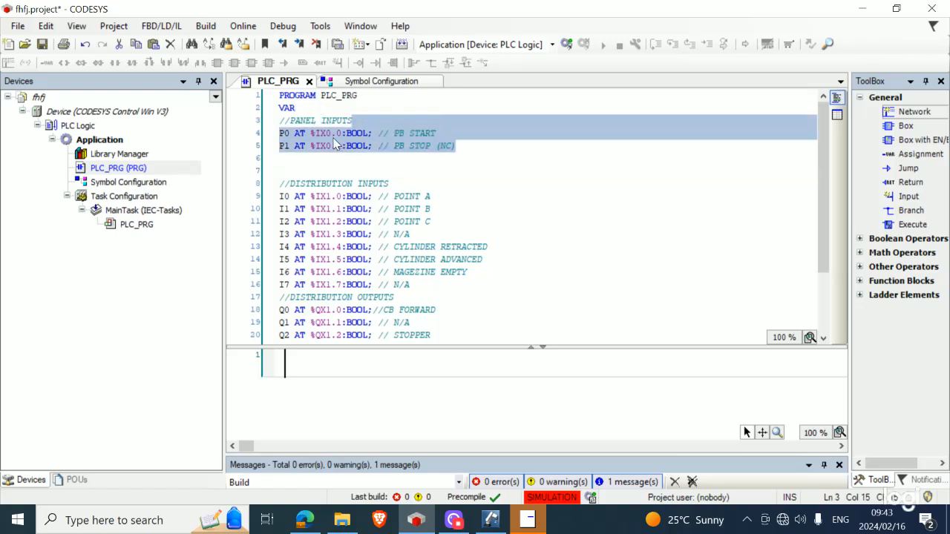
{"action": "left_click", "coordinate": [452, 147]}
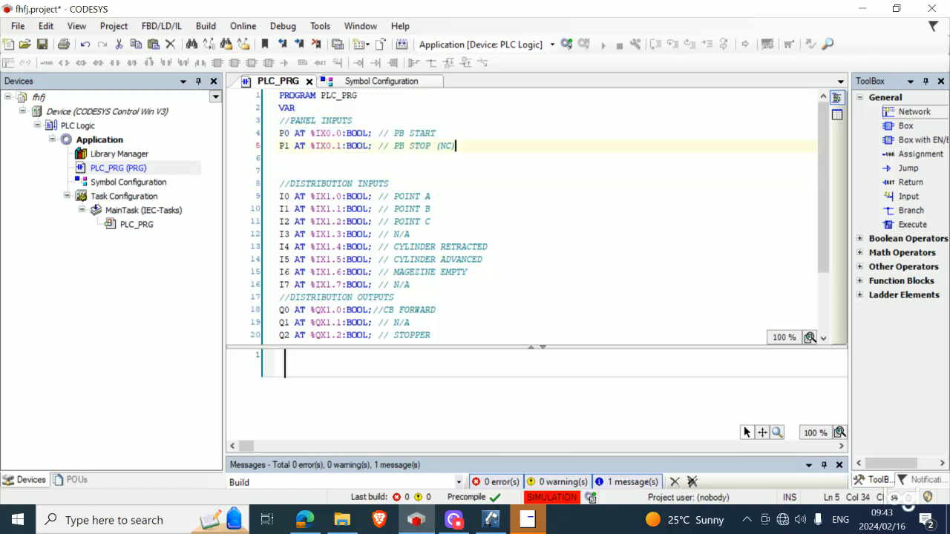
{"action": "left_click_drag", "start_coordinate": [452, 147], "coordinate": [280, 124]}
{"action": "key", "text": "shift+Right"}
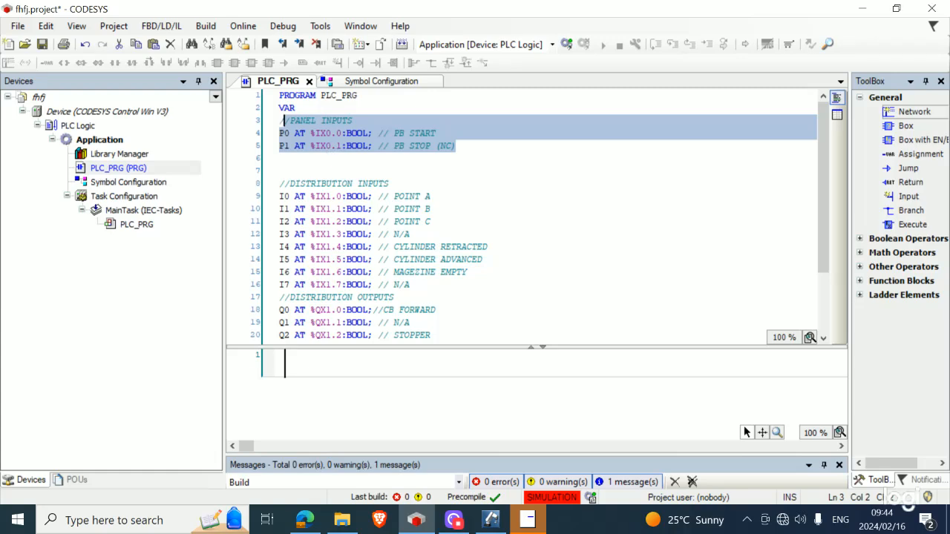
{"action": "left_click", "coordinate": [496, 531]}
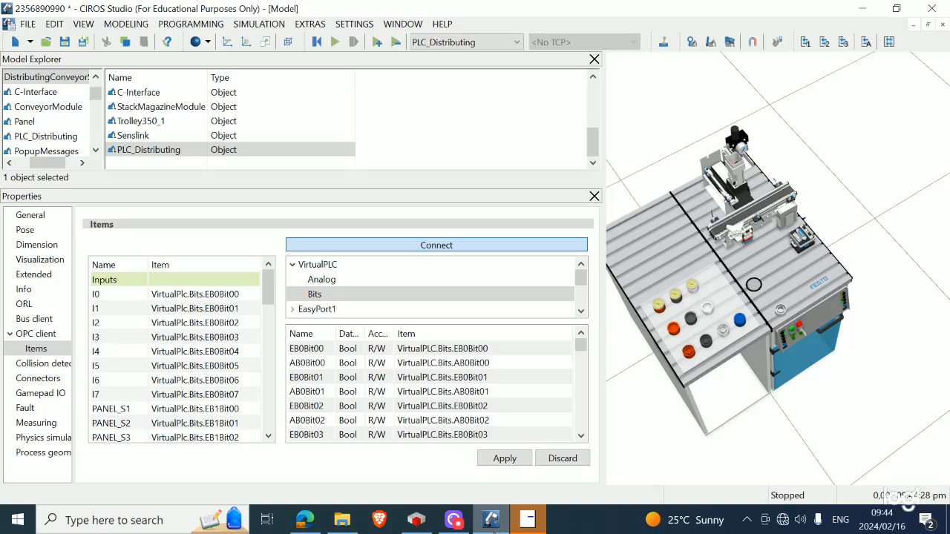
{"action": "left_click", "coordinate": [416, 520]}
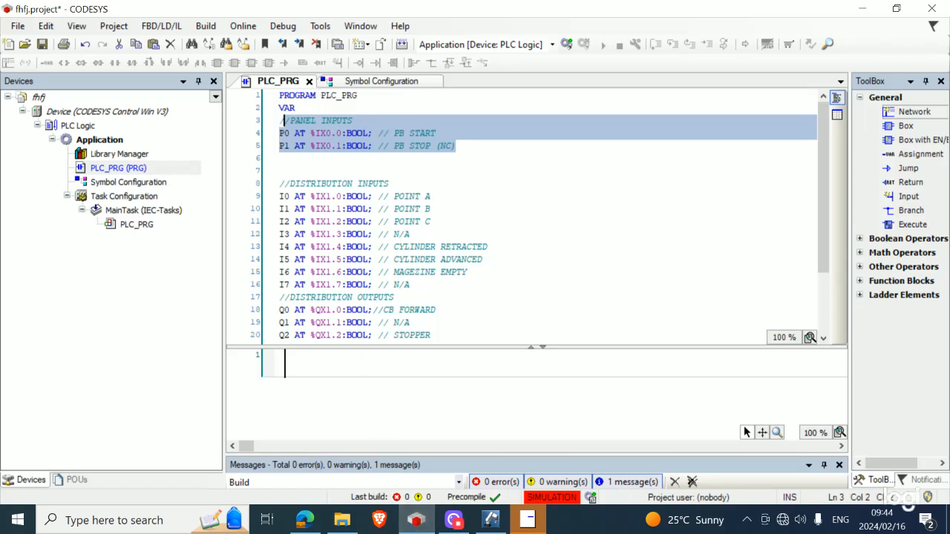
{"action": "left_click", "coordinate": [410, 285]}
{"action": "left_click_drag", "start_coordinate": [409, 285], "coordinate": [281, 195]}
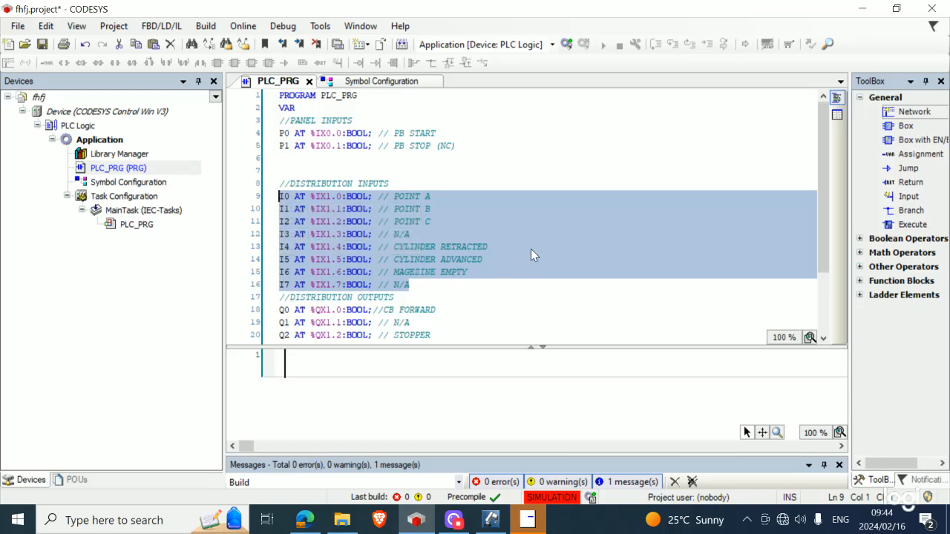
{"action": "left_click", "coordinate": [410, 285]}
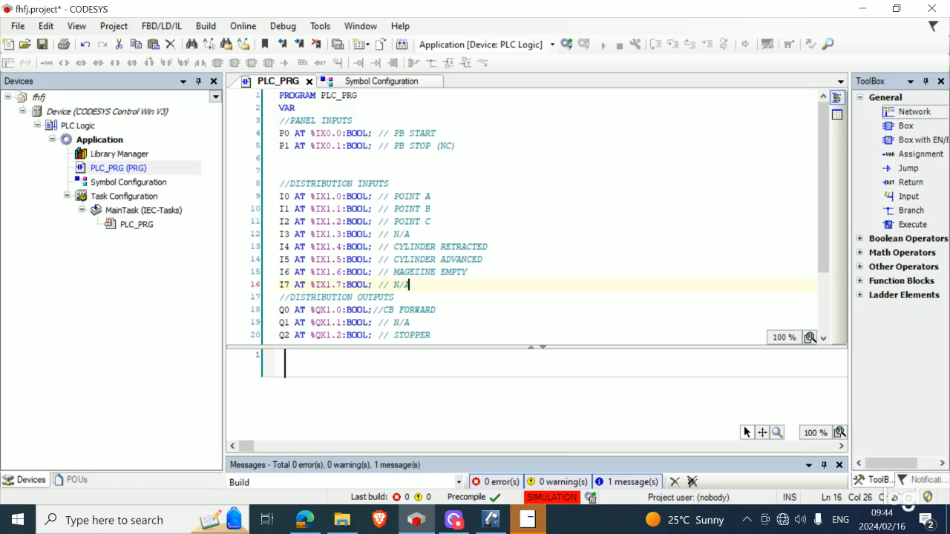
{"action": "left_click", "coordinate": [320, 133]}
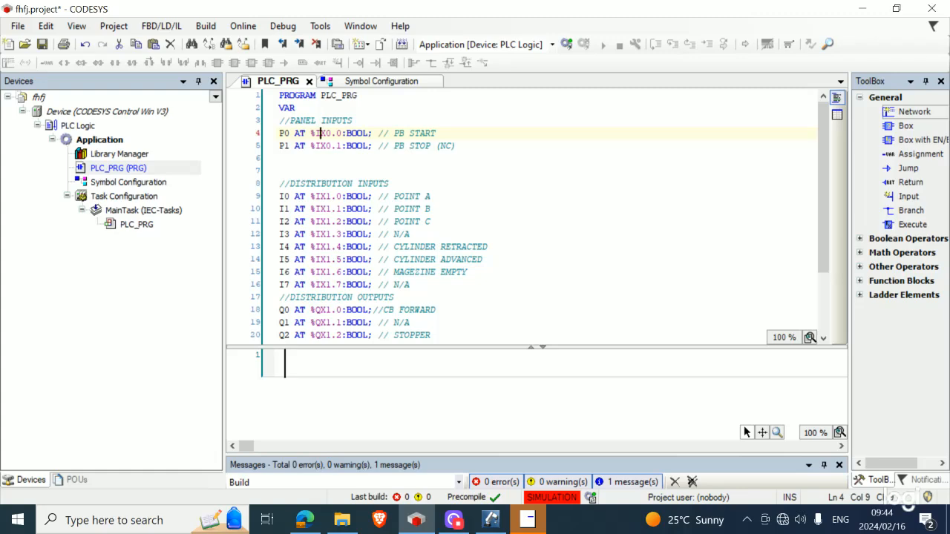
Switch to CIROS Studio and select the VirtualPLC bits EB0Bit00, EB0Bit01 and EB0Bit02, with the panel inputs in view
{"action": "left_click", "coordinate": [492, 528]}
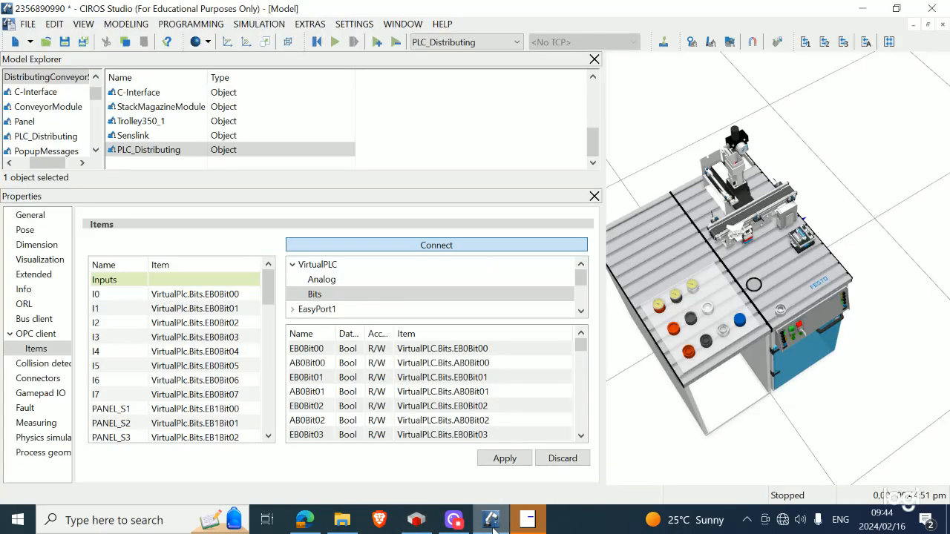
{"action": "left_click", "coordinate": [363, 350]}
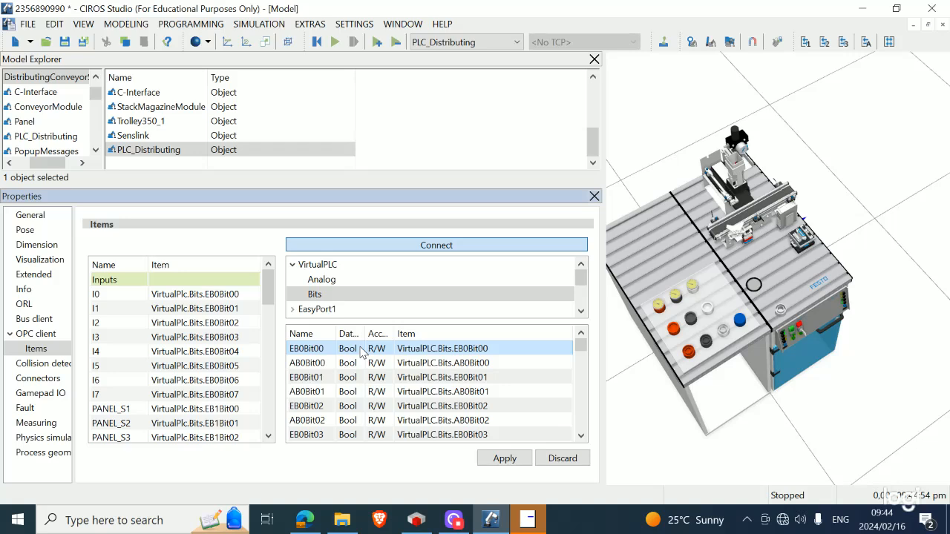
{"action": "left_click", "coordinate": [269, 437]}
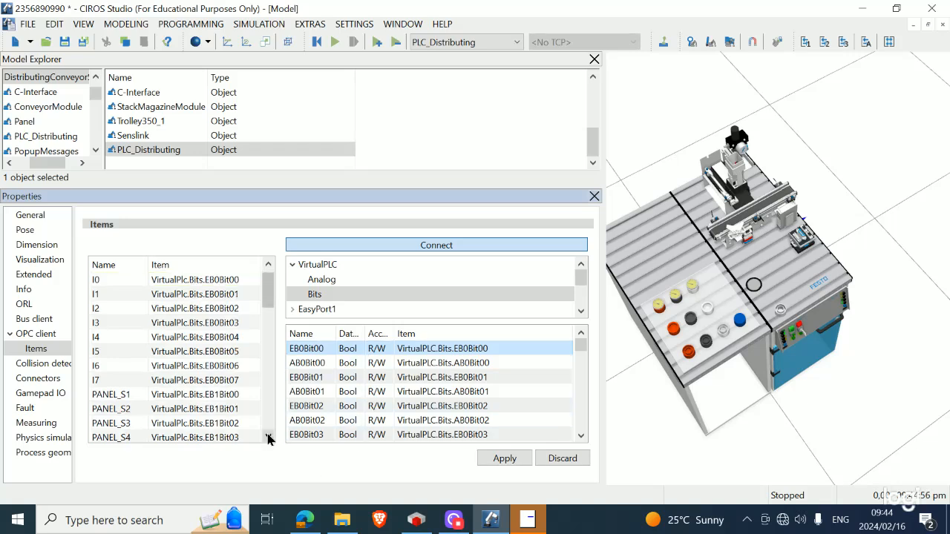
{"action": "left_click", "coordinate": [269, 437]}
{"action": "left_click", "coordinate": [269, 437]}
{"action": "left_click", "coordinate": [269, 437]}
{"action": "left_click", "coordinate": [269, 437]}
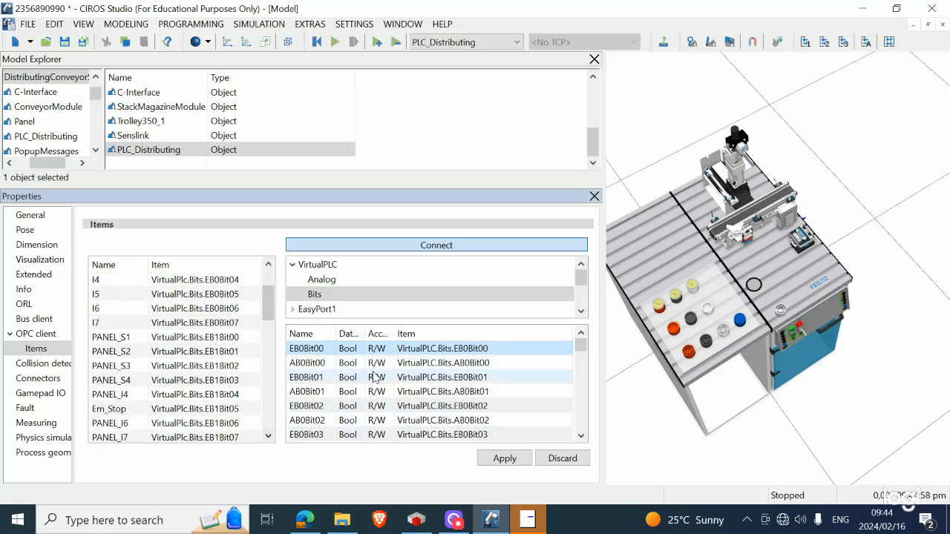
{"action": "left_click", "coordinate": [341, 348]}
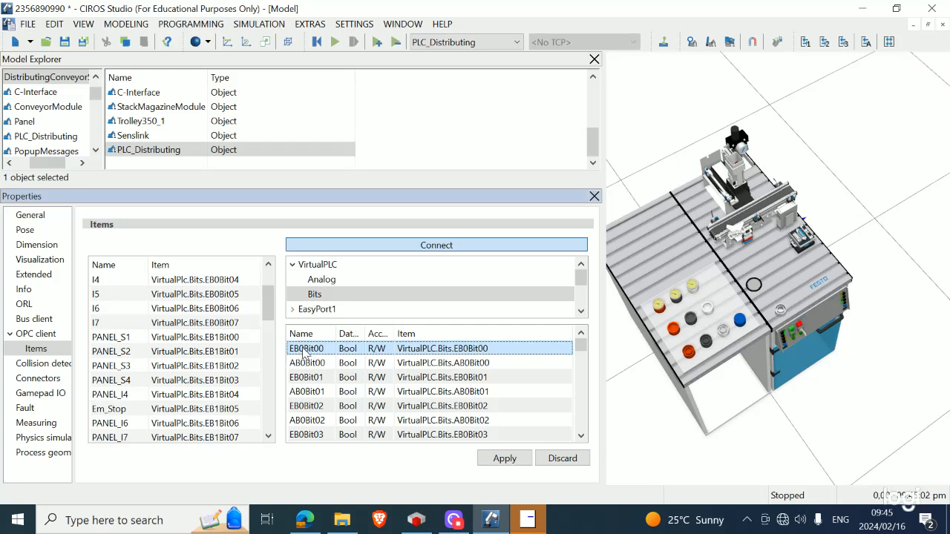
{"action": "left_click", "coordinate": [318, 382], "text": "ctrl"}
{"action": "left_click", "coordinate": [323, 410], "text": "ctrl"}
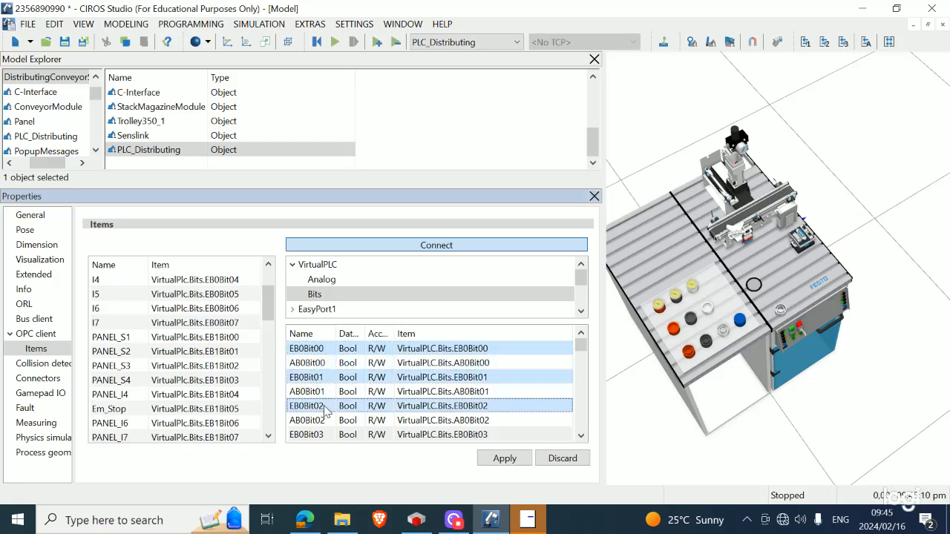
Extend the bit selection with EB0Bit03 through EB0Bit07, leaving out the AB0 bits
{"action": "left_click", "coordinate": [581, 436]}
{"action": "left_click", "coordinate": [580, 438]}
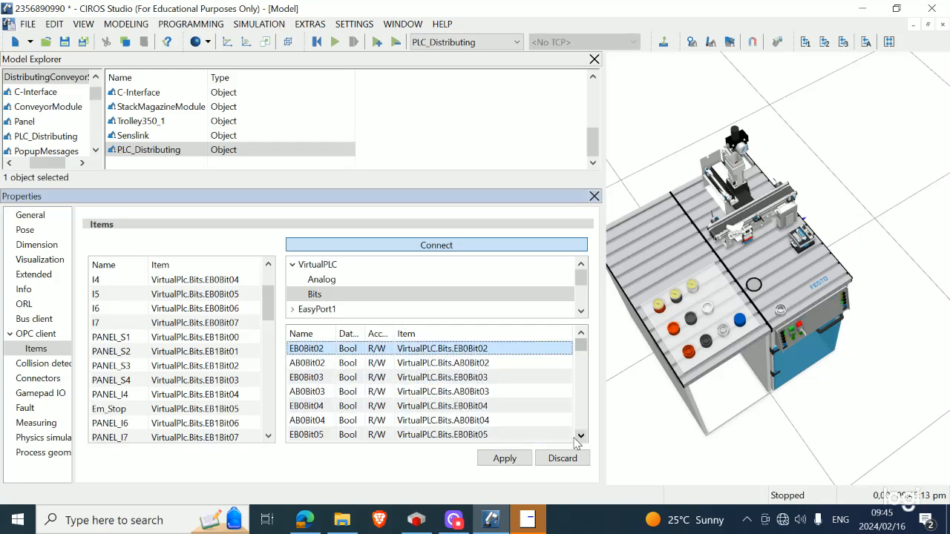
{"action": "left_click", "coordinate": [385, 378], "text": "ctrl"}
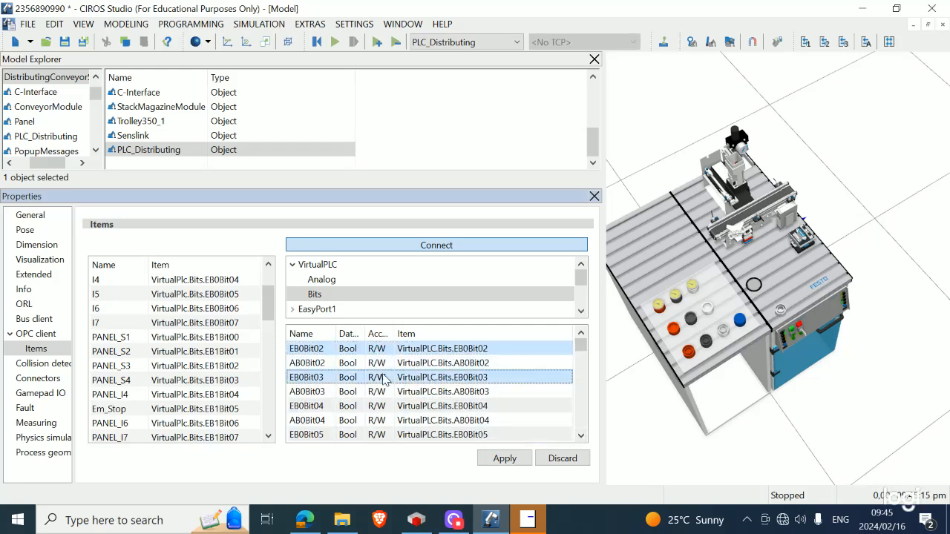
{"action": "left_click", "coordinate": [331, 405], "text": "ctrl"}
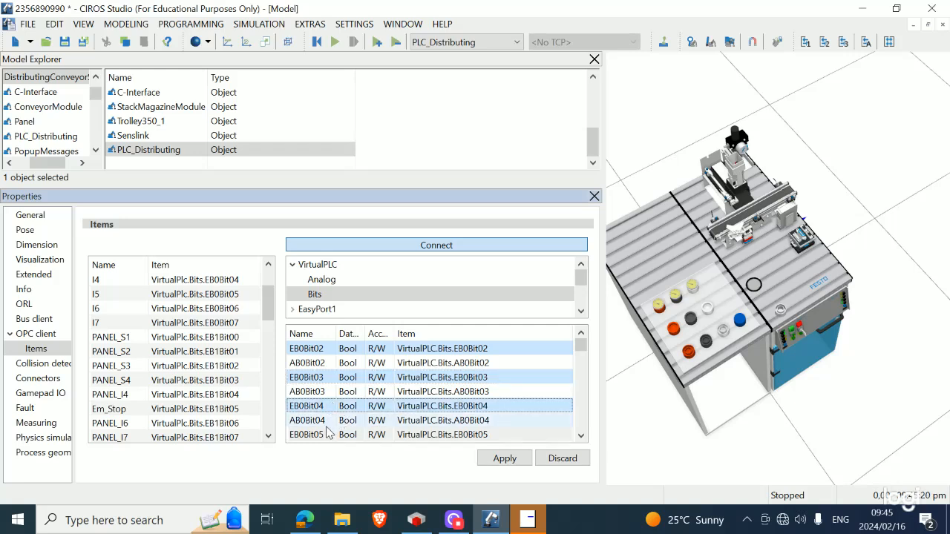
{"action": "left_click", "coordinate": [330, 435], "text": "ctrl"}
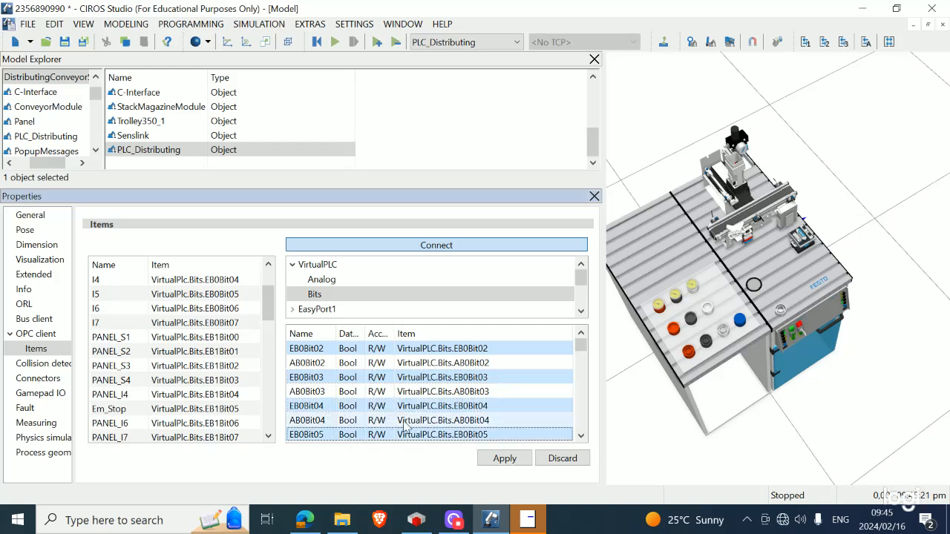
{"action": "left_click", "coordinate": [576, 437]}
{"action": "left_click", "coordinate": [576, 437]}
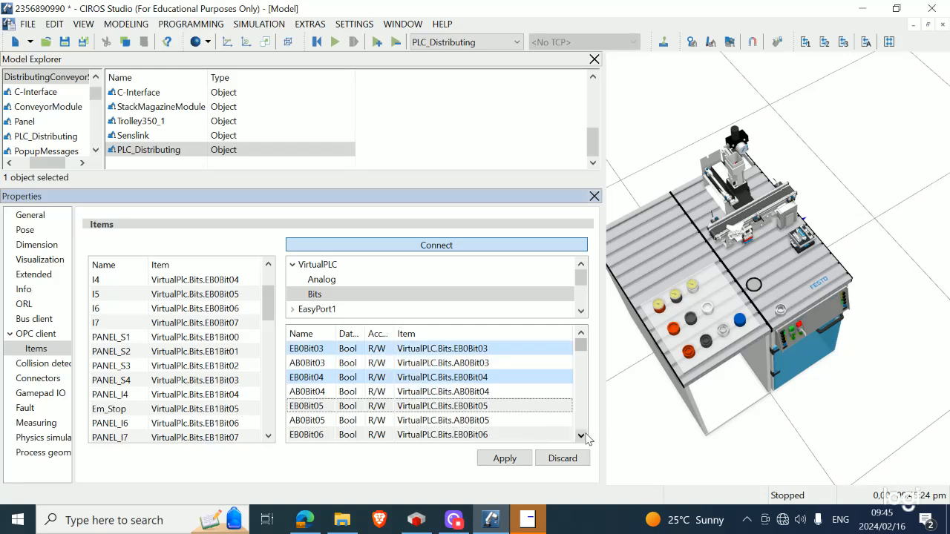
{"action": "left_click", "coordinate": [483, 434], "text": "ctrl"}
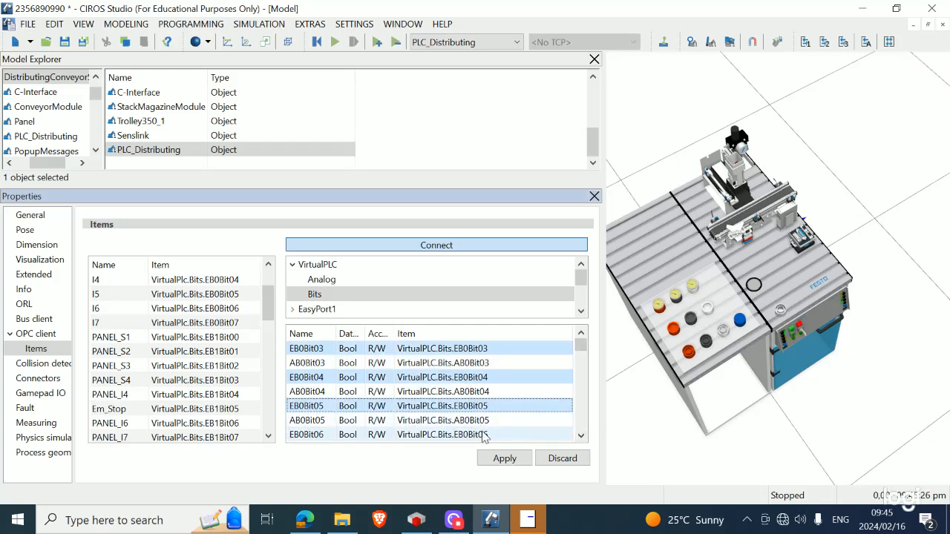
{"action": "left_click", "coordinate": [581, 436]}
{"action": "left_click", "coordinate": [581, 436]}
{"action": "left_click", "coordinate": [501, 435], "text": "ctrl"}
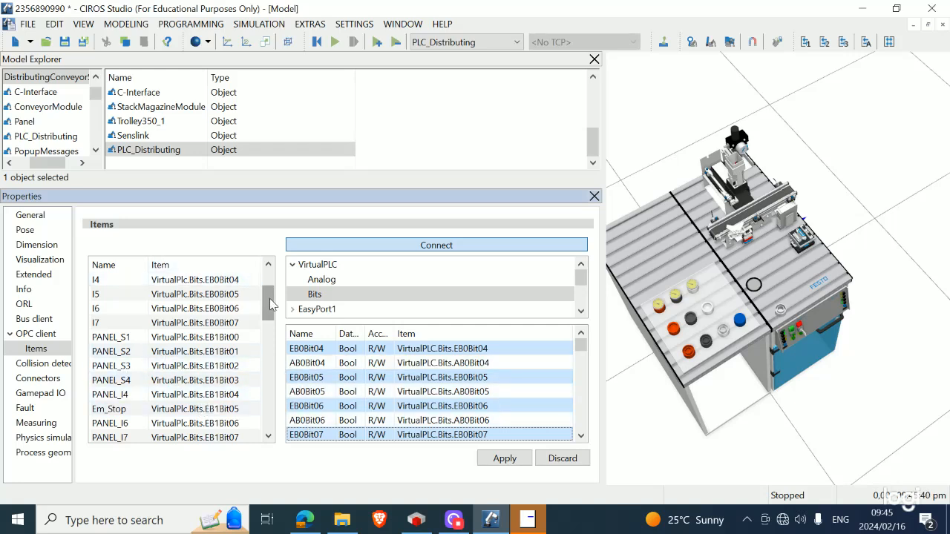
Assign the selected bits EB0Bit00–EB0Bit07 to the inputs PANEL_S1 through PANEL_I7 and review the resulting input mapping
{"action": "left_click_drag", "start_coordinate": [270, 304], "coordinate": [270, 286]}
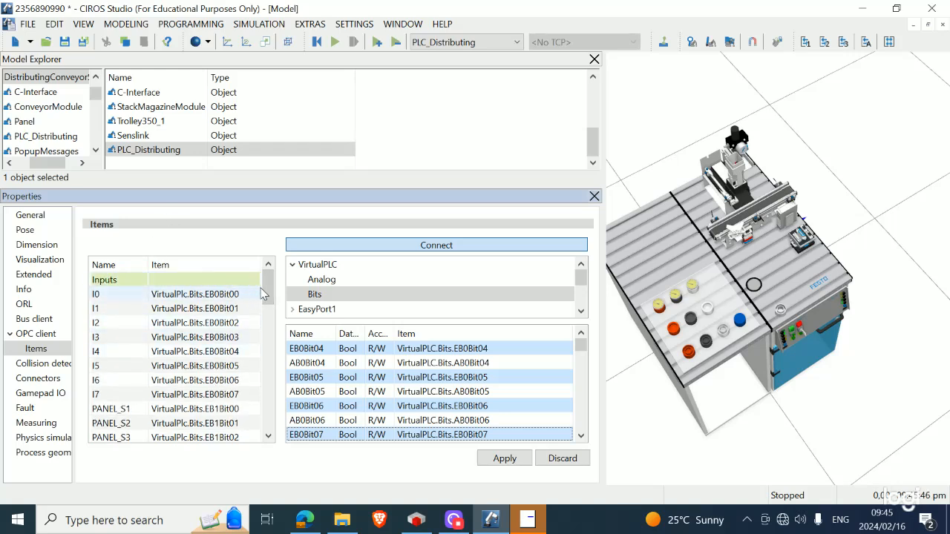
{"action": "left_click_drag", "start_coordinate": [264, 294], "coordinate": [264, 310]}
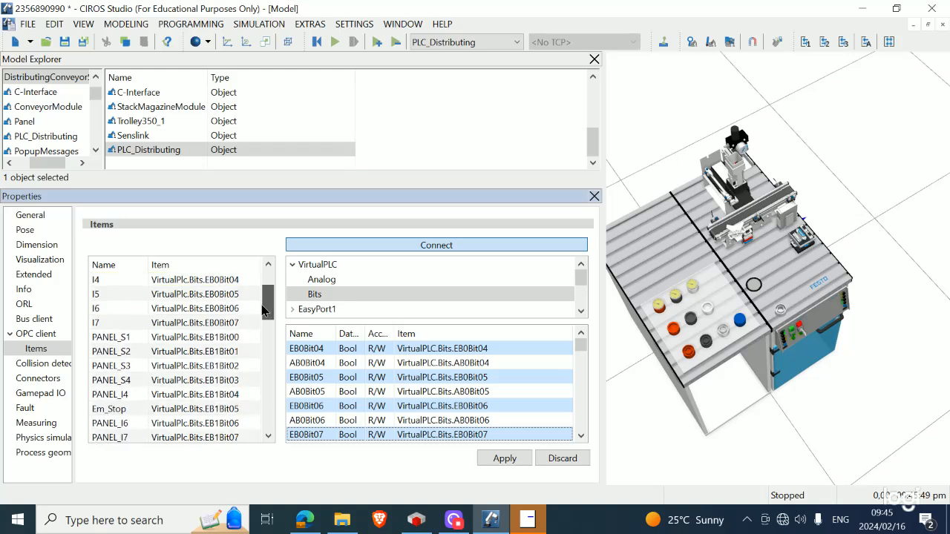
{"action": "left_click", "coordinate": [300, 351]}
{"action": "left_click_drag", "start_coordinate": [300, 352], "coordinate": [183, 341]}
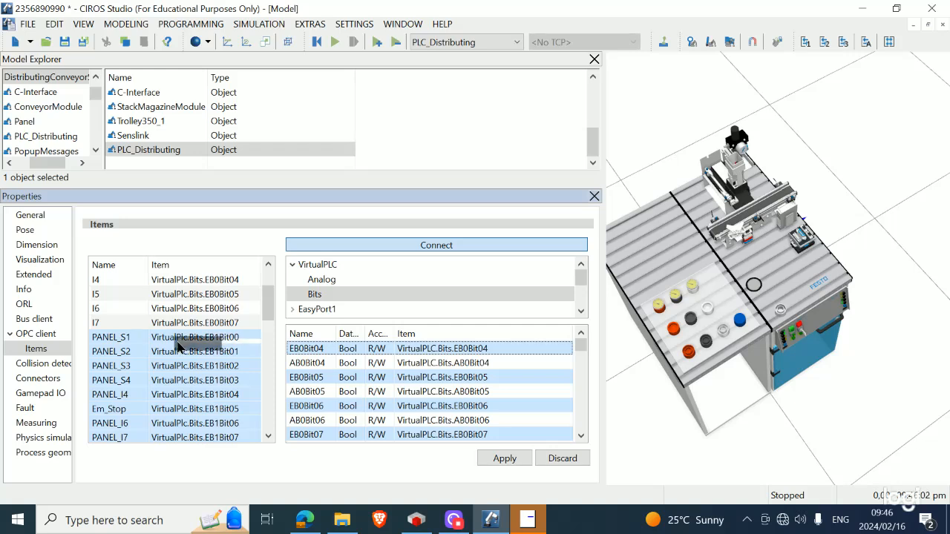
{"action": "left_click_drag", "start_coordinate": [178, 346], "coordinate": [180, 346]}
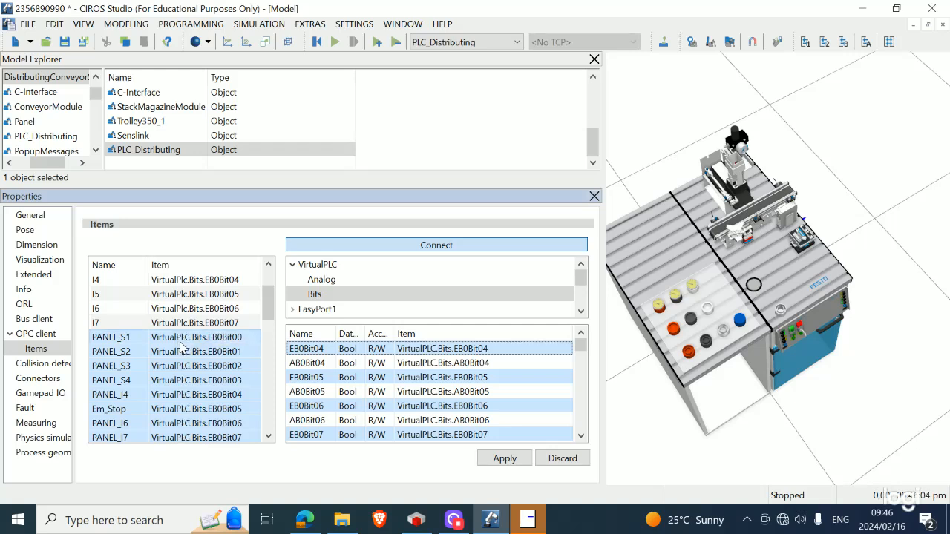
{"action": "scroll", "coordinate": [181, 347], "scroll_direction": "down", "scroll_amount": 1}
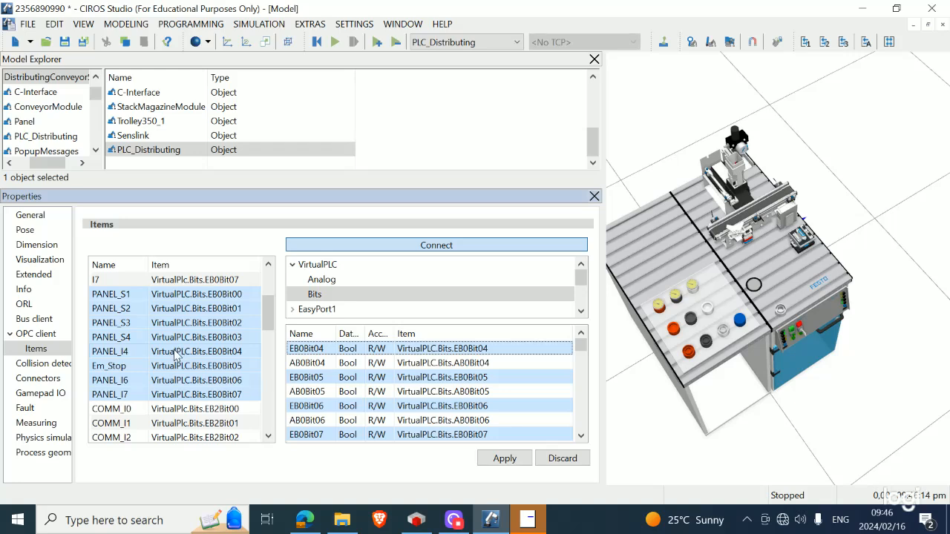
{"action": "scroll", "coordinate": [175, 355], "scroll_direction": "up", "scroll_amount": 3}
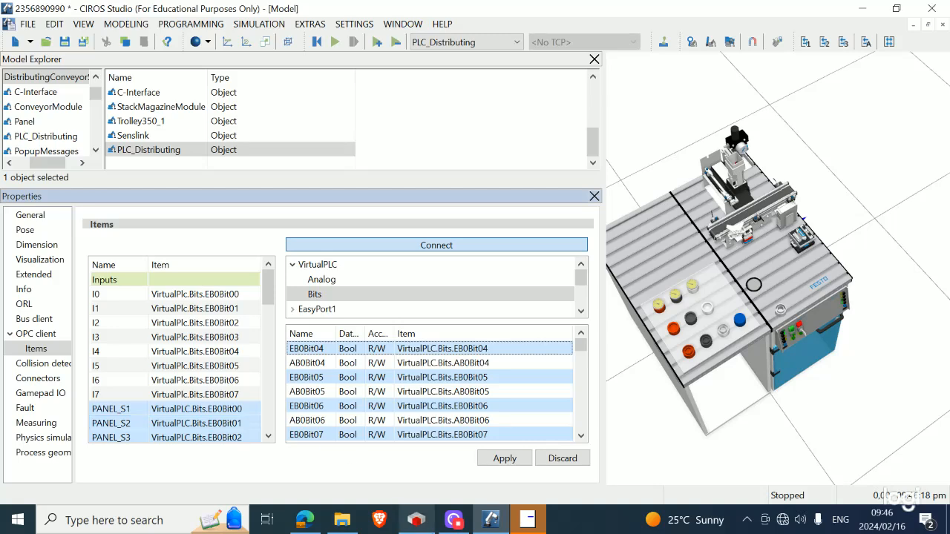
Switch to CODESYS and insert a blank line after the I7 declaration in PLC_PRG, above the DISTRIBUTION OUTPUTS comment
{"action": "mouse_move", "coordinate": [417, 519]}
{"action": "left_click", "coordinate": [399, 475]}
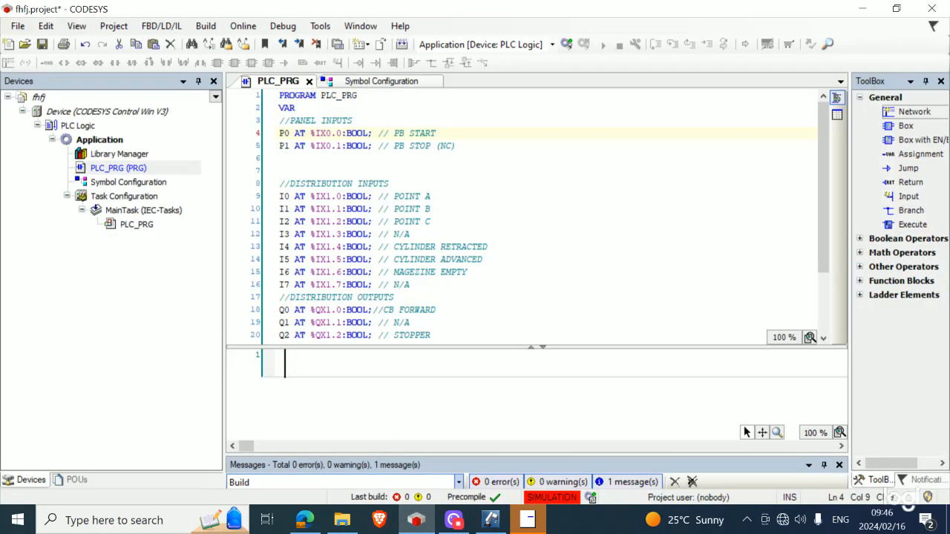
{"action": "left_click", "coordinate": [409, 285]}
{"action": "key", "text": "Return"}
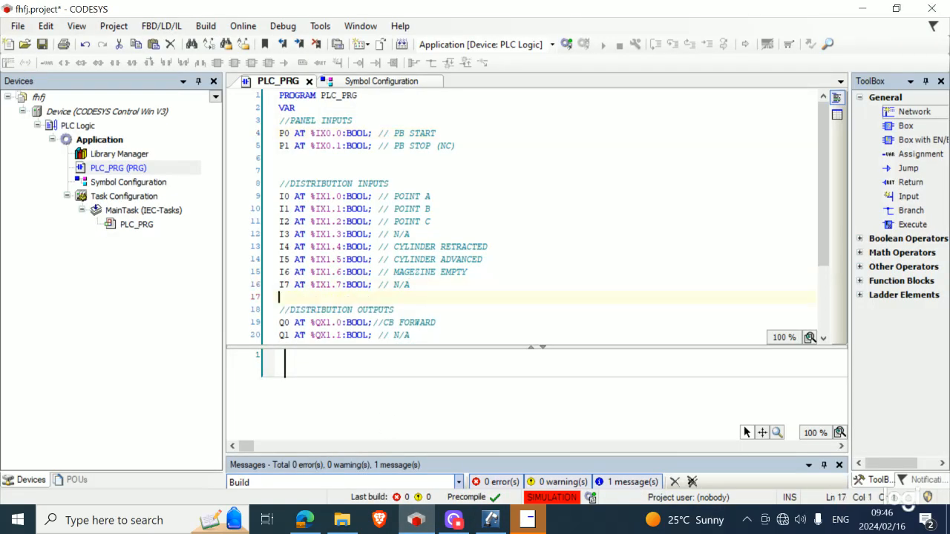
Highlight the distribution inputs I0–I7 in the PLC_PRG declarations and compare their addresses with the item list in CIROS Studio
{"action": "left_click_drag", "start_coordinate": [414, 271], "coordinate": [295, 197]}
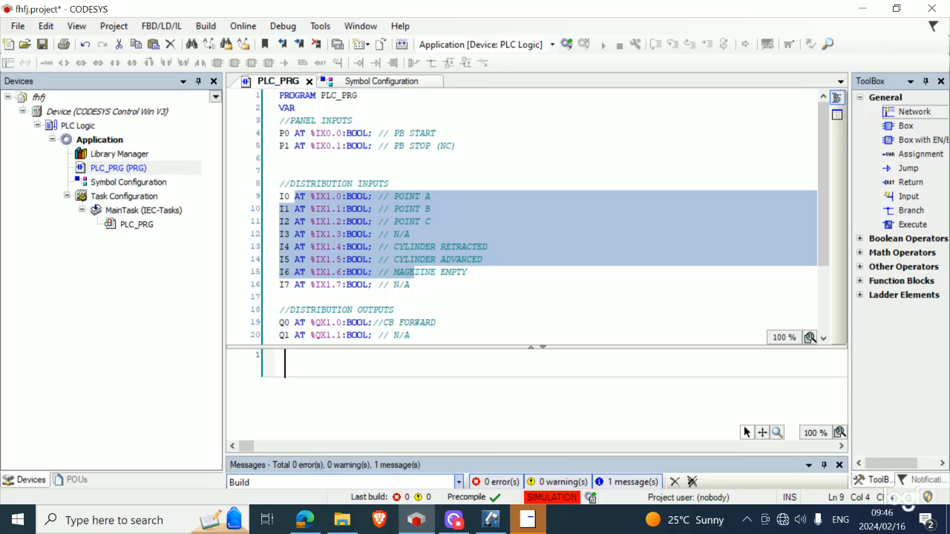
{"action": "left_click_drag", "start_coordinate": [409, 285], "coordinate": [281, 180]}
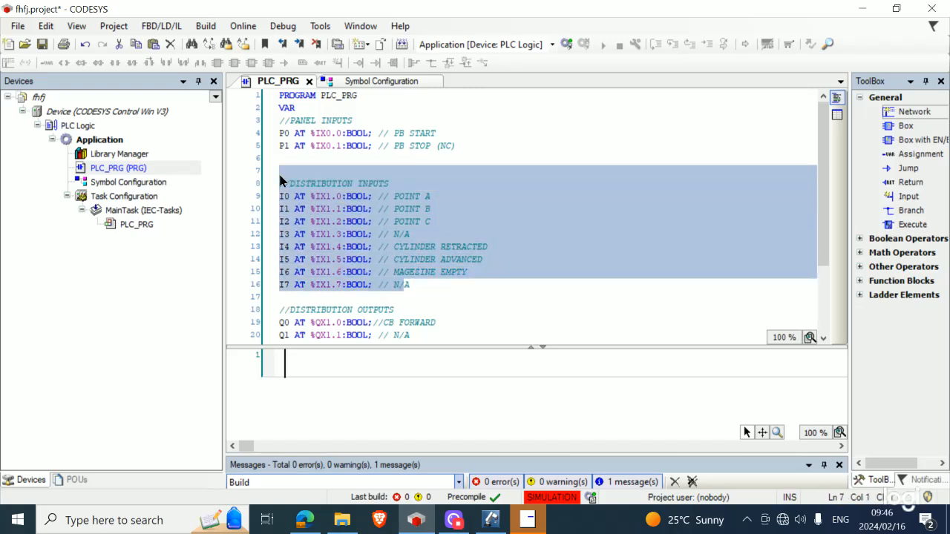
{"action": "left_click", "coordinate": [335, 245]}
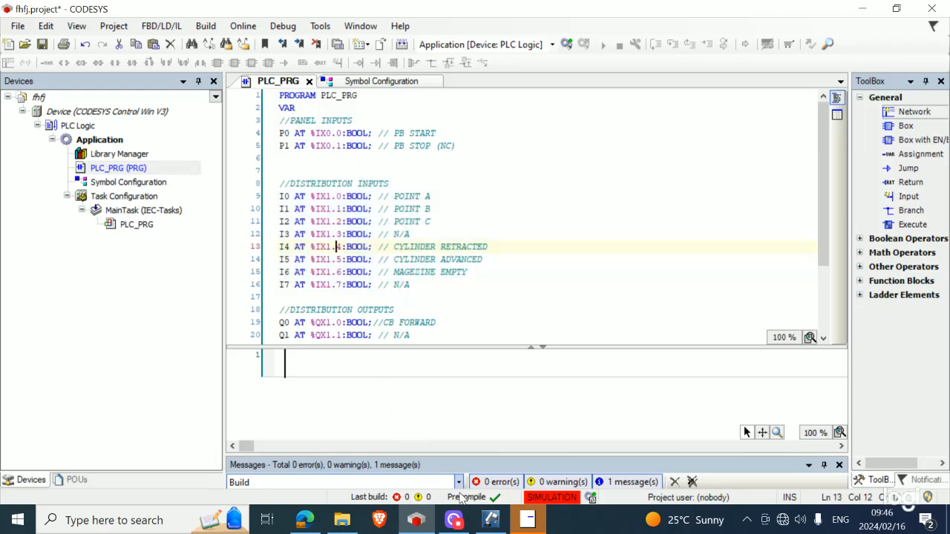
{"action": "left_click", "coordinate": [488, 523]}
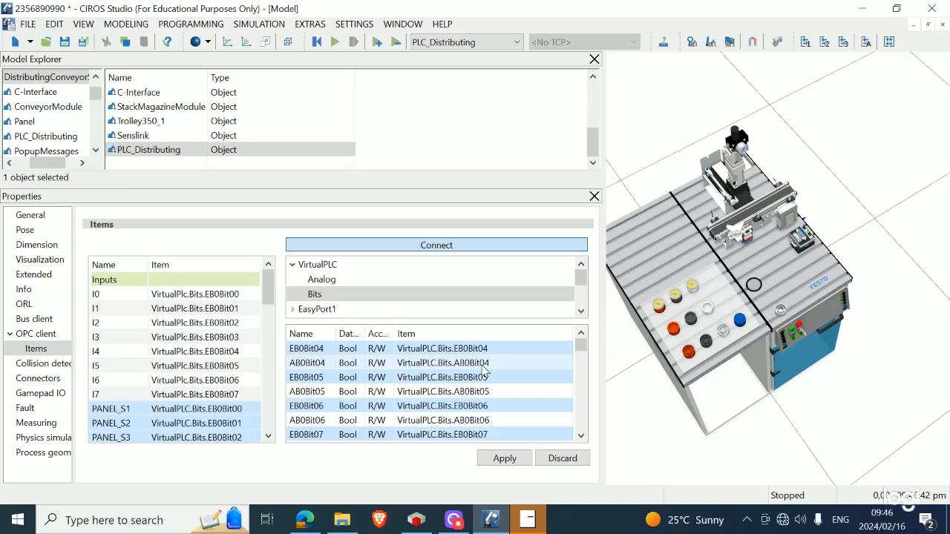
{"action": "left_click", "coordinate": [435, 522]}
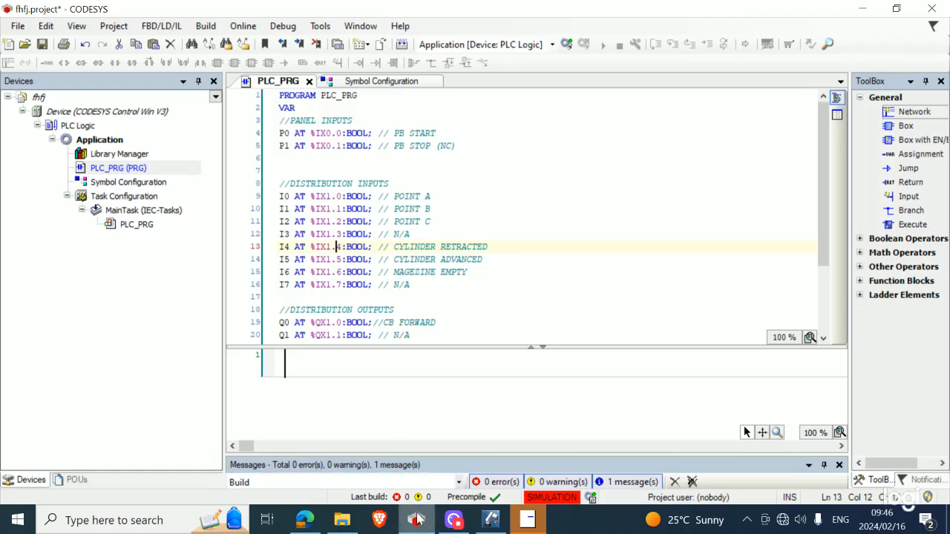
{"action": "left_click", "coordinate": [491, 519]}
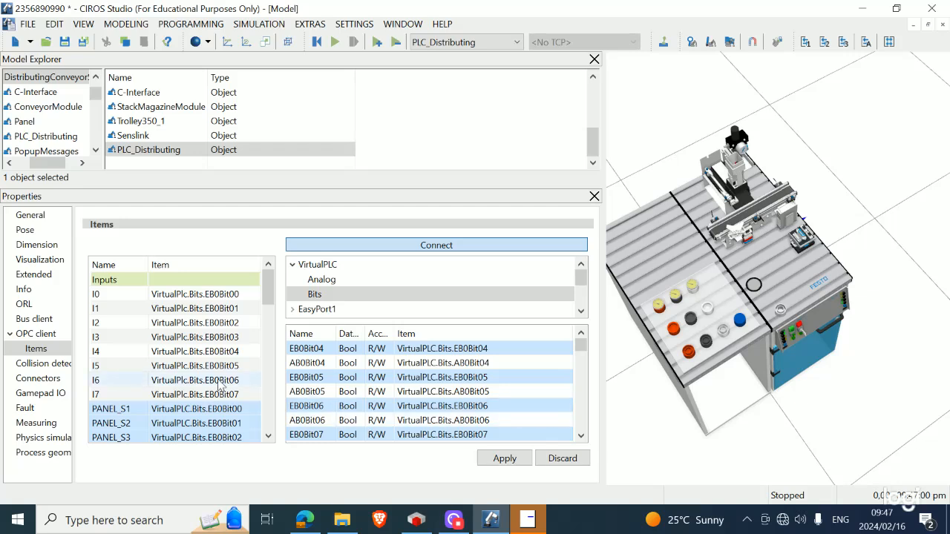
Select the VirtualPLC bits EB1Bit00 and EB1Bit01, leaving out the AB1 bits
{"action": "scroll", "coordinate": [334, 396], "scroll_direction": "down", "scroll_amount": 2}
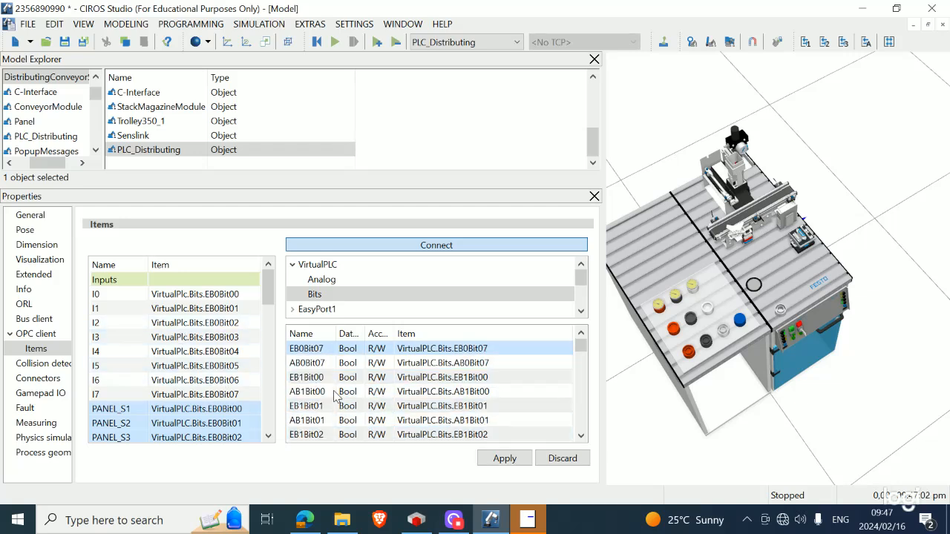
{"action": "scroll", "coordinate": [335, 396], "scroll_direction": "down", "scroll_amount": 1}
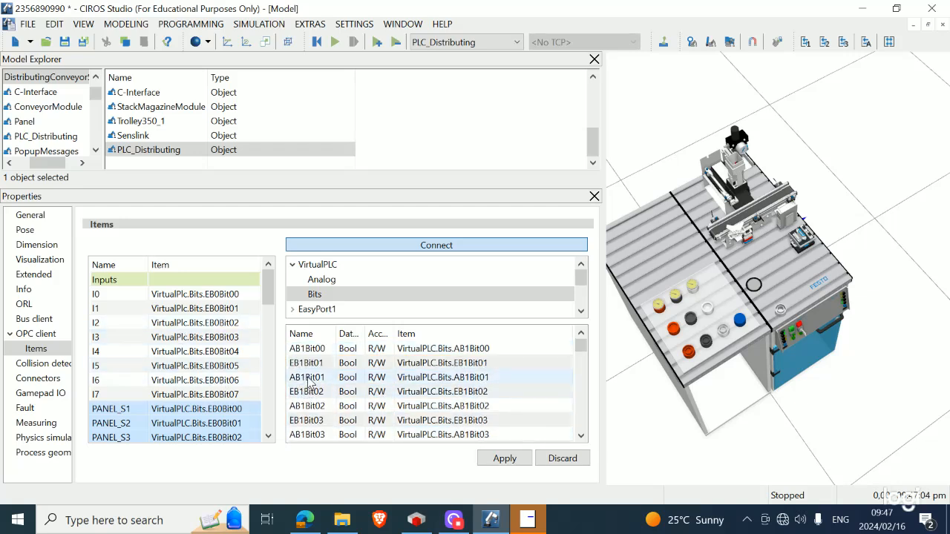
{"action": "scroll", "coordinate": [309, 383], "scroll_direction": "up", "scroll_amount": 2}
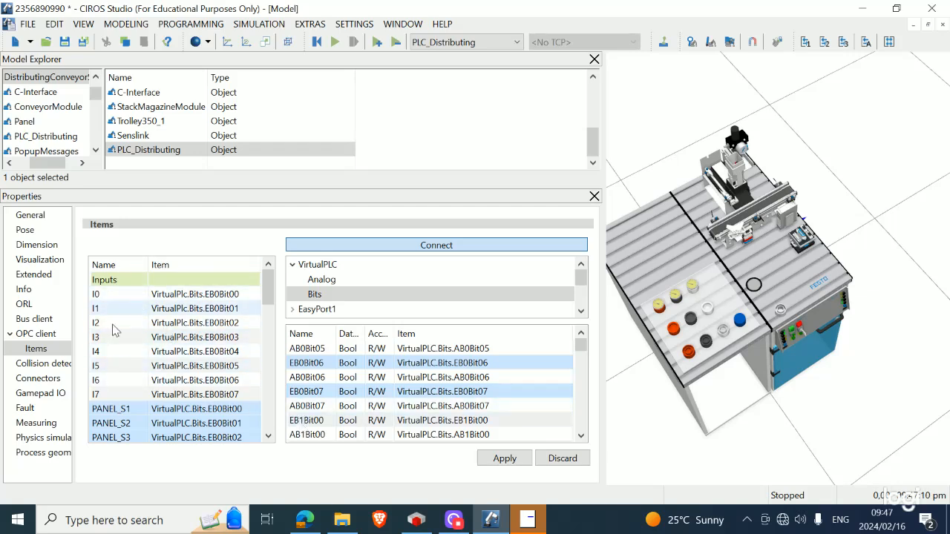
{"action": "left_click", "coordinate": [306, 420]}
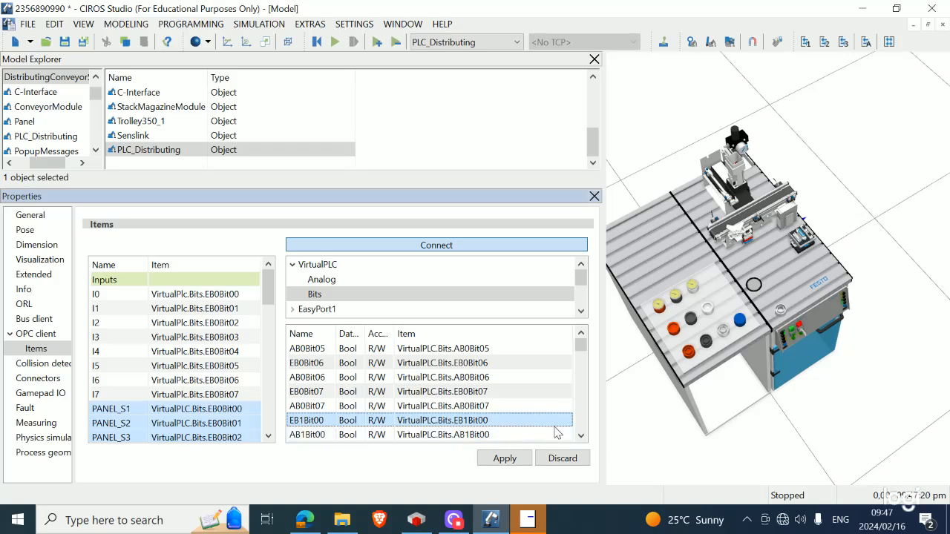
{"action": "left_click", "coordinate": [580, 436]}
{"action": "left_click", "coordinate": [580, 436]}
{"action": "left_click", "coordinate": [580, 436]}
{"action": "left_click", "coordinate": [580, 437]}
{"action": "left_click", "coordinate": [580, 436]}
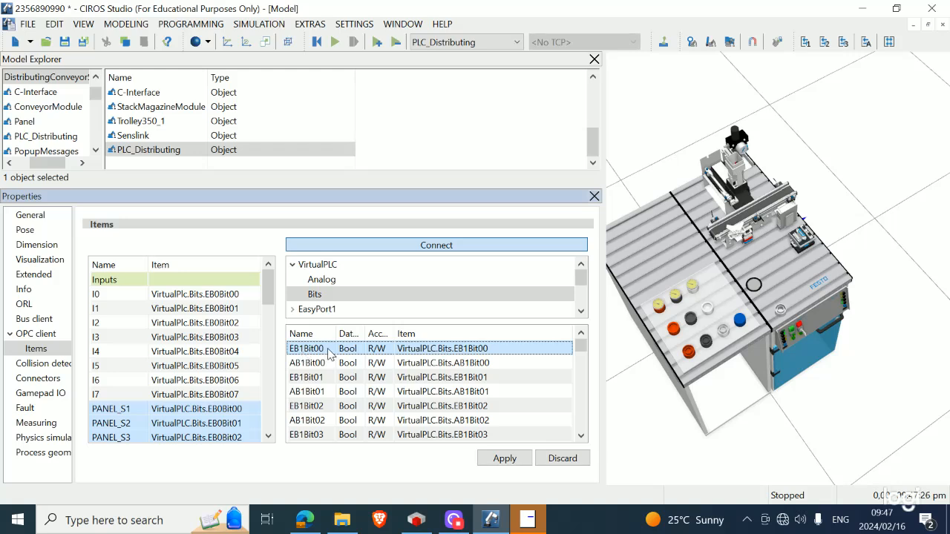
{"action": "left_click", "coordinate": [321, 379], "text": "ctrl"}
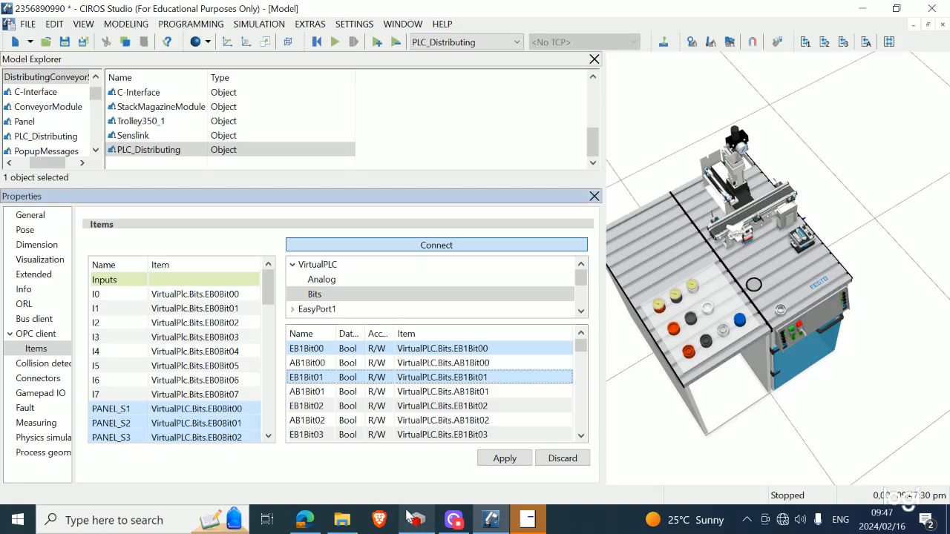
After rechecking the CODESYS declarations, add EB1Bit02 through EB1Bit07 to the bit selection and assign EB1Bit00–EB1Bit07 to inputs I0–I7
{"action": "mouse_move", "coordinate": [407, 518]}
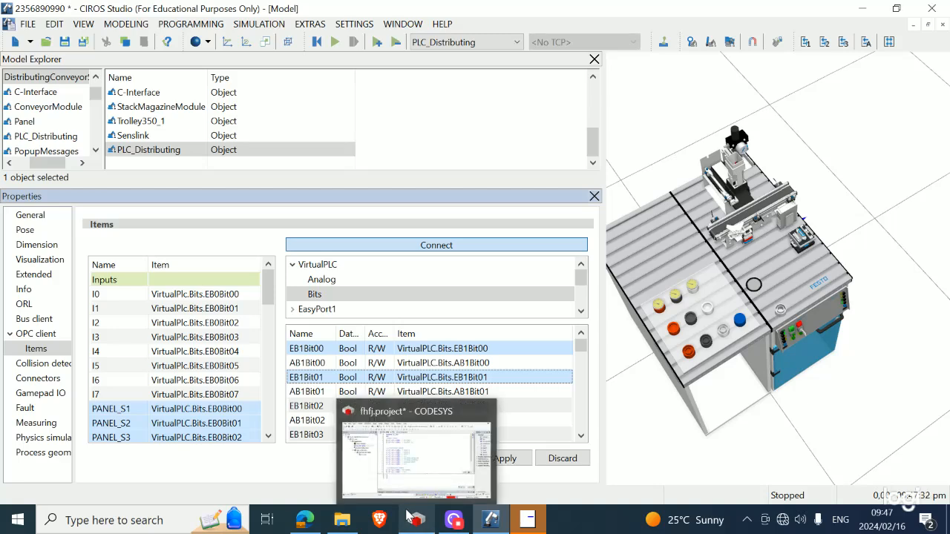
{"action": "left_click", "coordinate": [407, 517]}
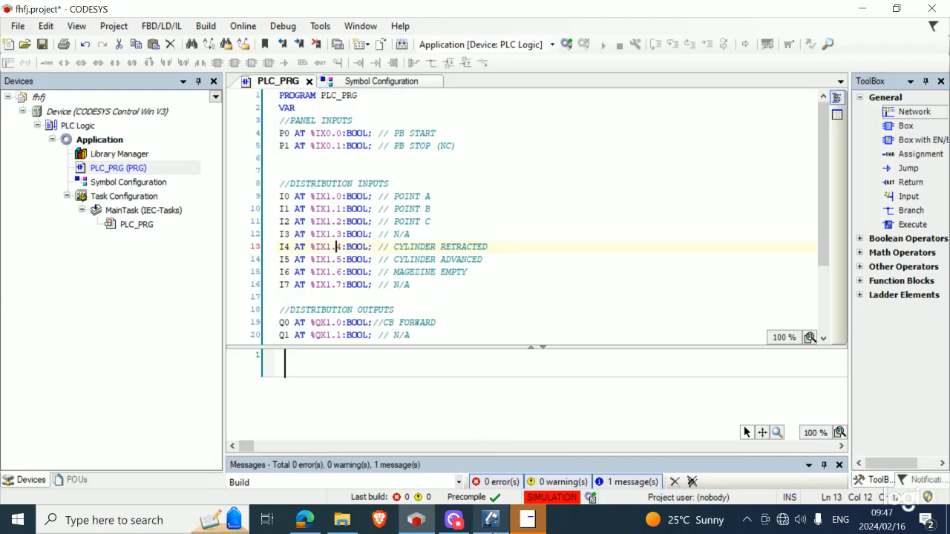
{"action": "left_click", "coordinate": [490, 520]}
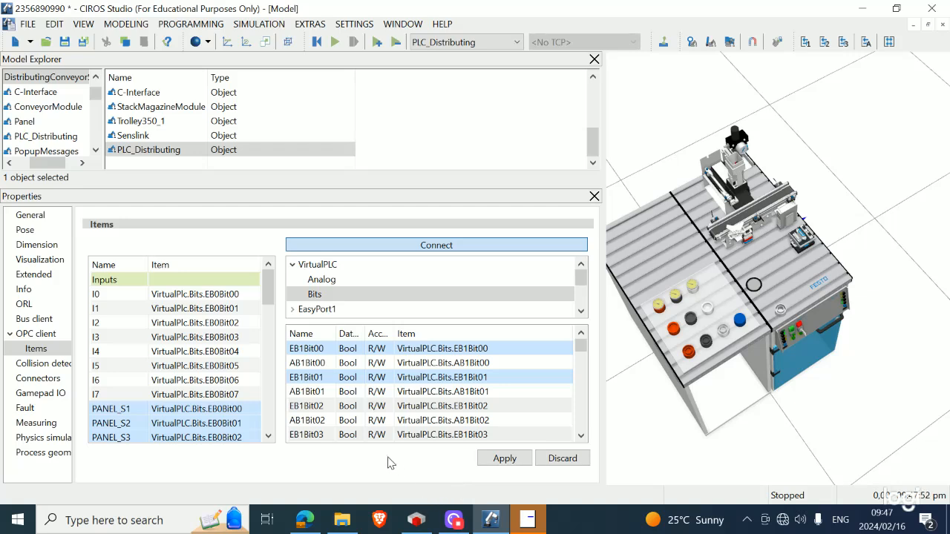
{"action": "left_click", "coordinate": [309, 406], "text": "ctrl"}
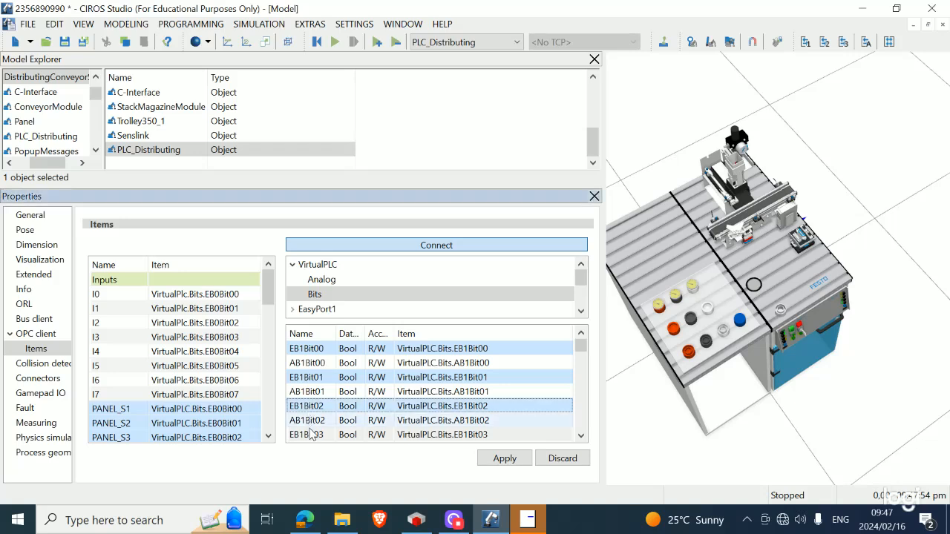
{"action": "left_click", "coordinate": [312, 436], "text": "ctrl"}
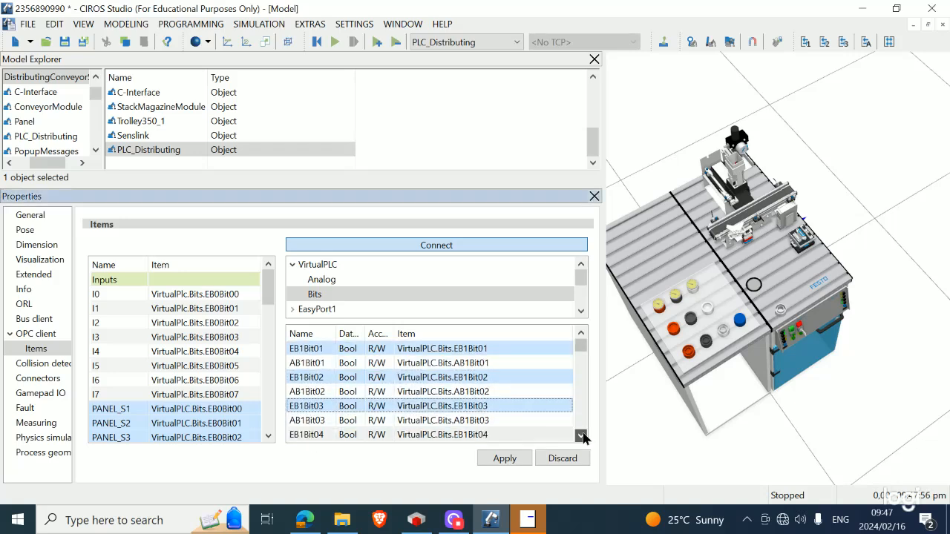
{"action": "scroll", "coordinate": [475, 390], "scroll_direction": "down", "scroll_amount": 2}
{"action": "left_click", "coordinate": [456, 391], "text": "ctrl"}
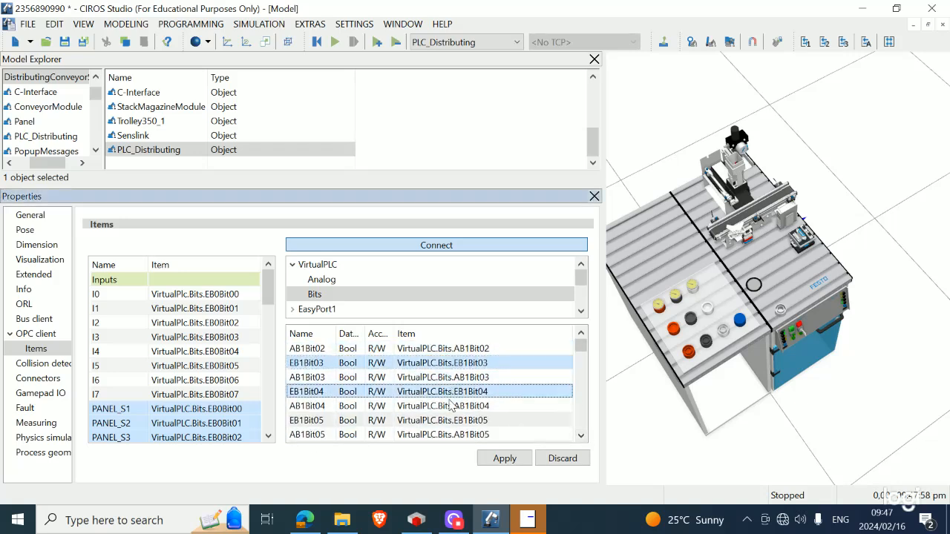
{"action": "left_click", "coordinate": [486, 421], "text": "ctrl"}
{"action": "scroll", "coordinate": [582, 432], "scroll_direction": "down", "scroll_amount": 1}
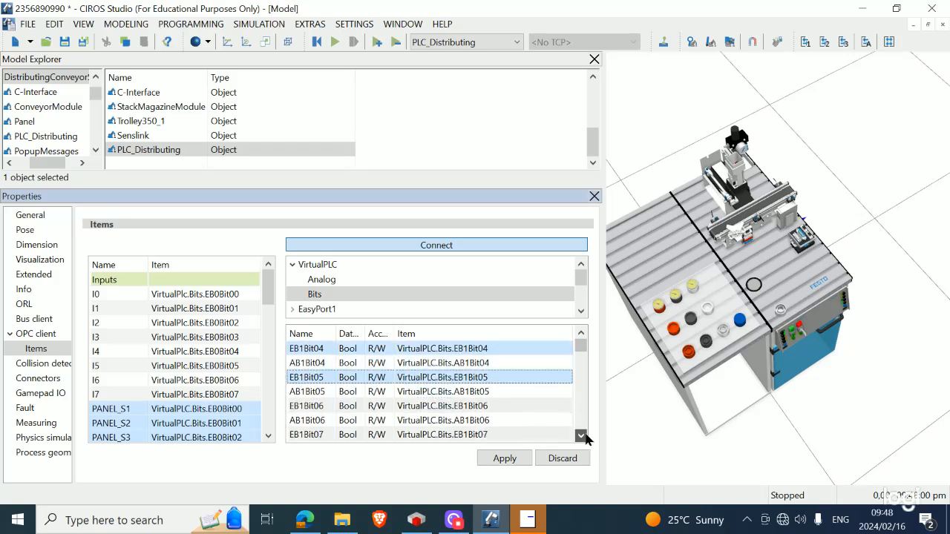
{"action": "left_click", "coordinate": [502, 408], "text": "ctrl"}
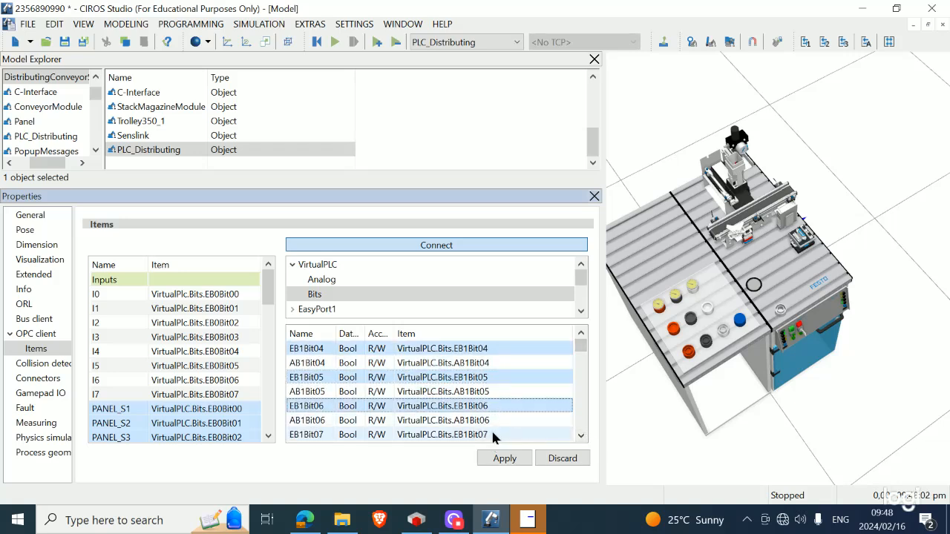
{"action": "left_click", "coordinate": [492, 434], "text": "ctrl"}
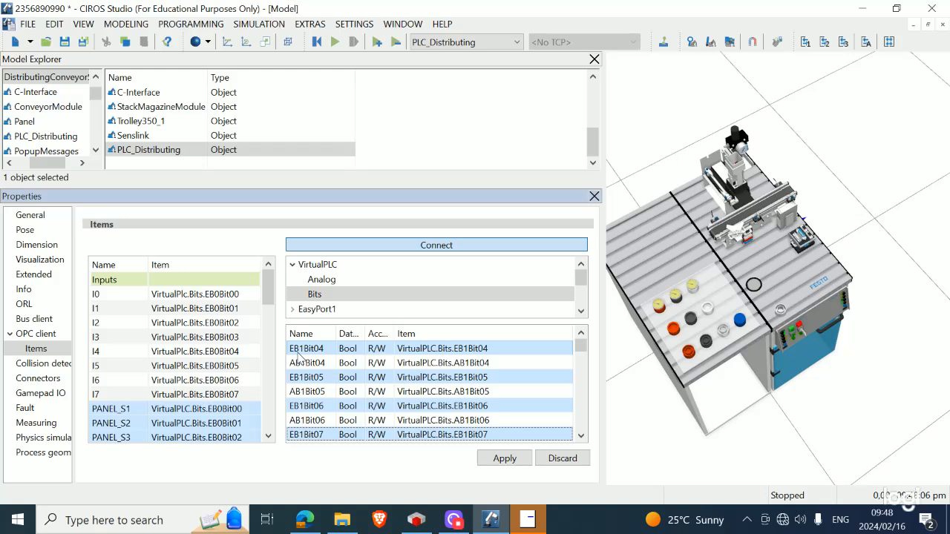
{"action": "left_click_drag", "start_coordinate": [297, 359], "coordinate": [159, 297]}
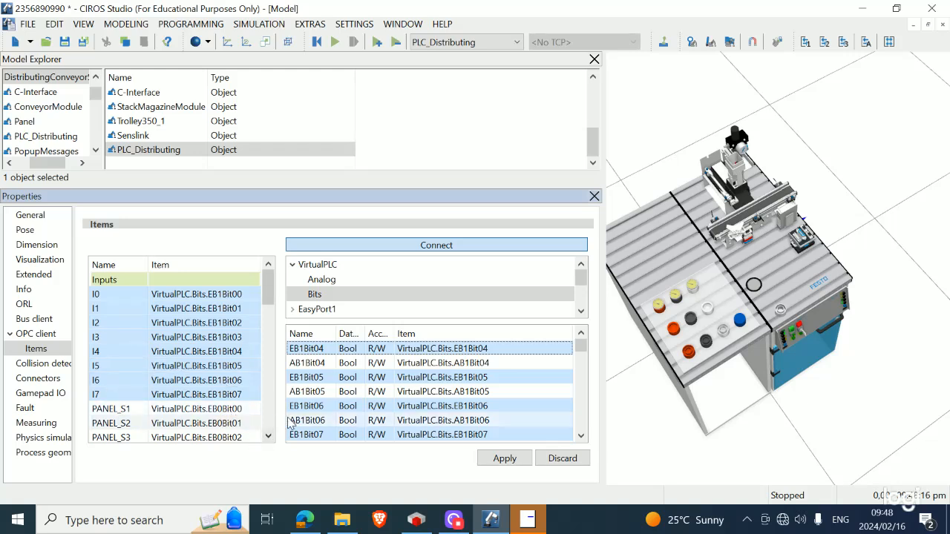
Review the mapping list from the distribution, panel and COMM inputs through to the outputs Q0–Q7 and the panel outputs
{"action": "left_click", "coordinate": [268, 438]}
{"action": "left_click", "coordinate": [268, 437]}
{"action": "left_click", "coordinate": [268, 438]}
{"action": "left_click", "coordinate": [268, 438]}
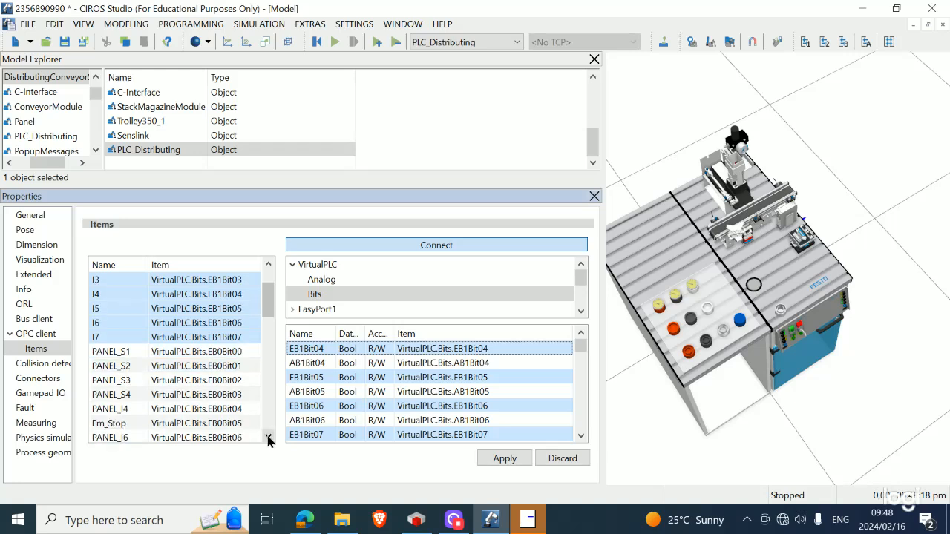
{"action": "left_click", "coordinate": [268, 438]}
{"action": "left_click", "coordinate": [268, 438]}
{"action": "left_click", "coordinate": [268, 438]}
{"action": "left_click", "coordinate": [268, 438]}
{"action": "left_click", "coordinate": [268, 438]}
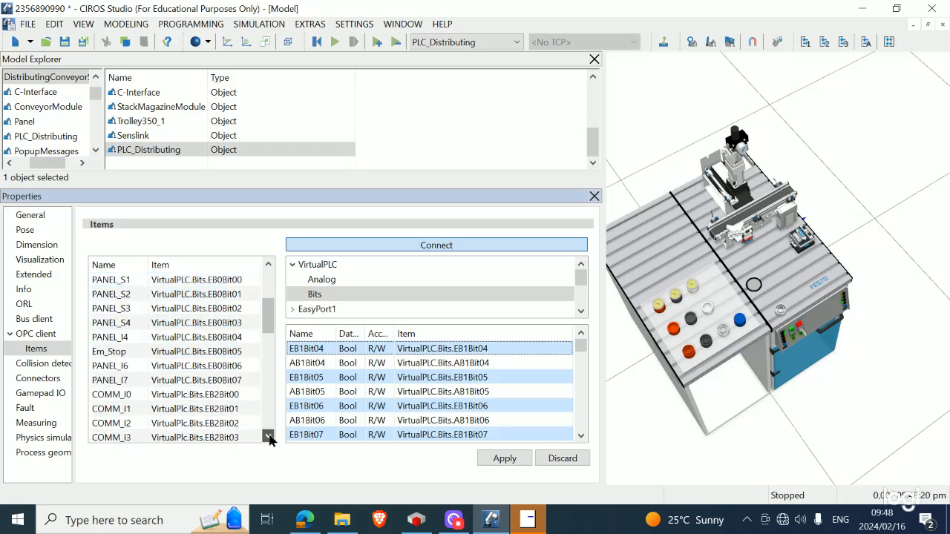
{"action": "left_click", "coordinate": [268, 438]}
{"action": "left_click", "coordinate": [268, 438]}
{"action": "left_click", "coordinate": [268, 438]}
{"action": "left_click", "coordinate": [268, 438]}
{"action": "left_click", "coordinate": [268, 438]}
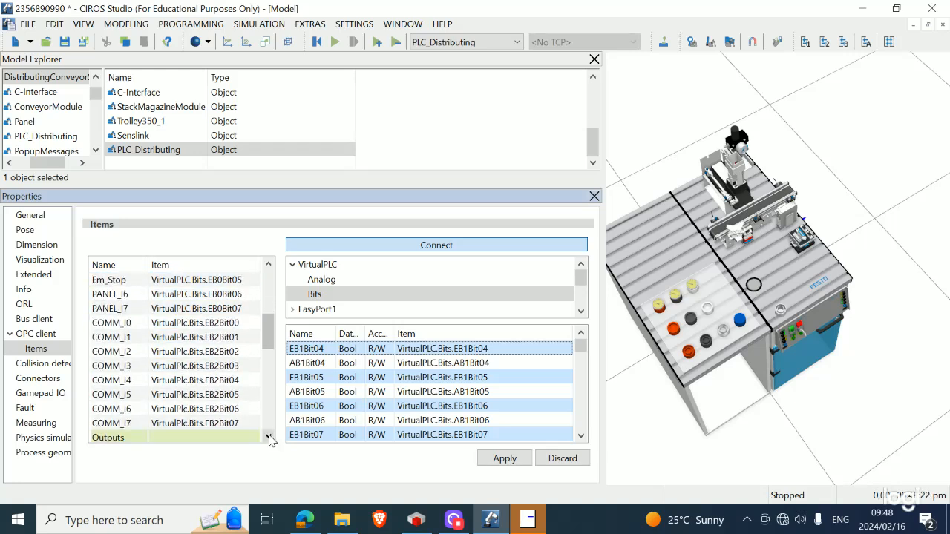
{"action": "left_click", "coordinate": [268, 438]}
{"action": "left_click", "coordinate": [268, 438]}
{"action": "left_click", "coordinate": [268, 438]}
{"action": "left_click", "coordinate": [268, 438]}
{"action": "left_click", "coordinate": [267, 437]}
{"action": "left_click", "coordinate": [268, 438]}
{"action": "left_click", "coordinate": [268, 438]}
{"action": "left_click", "coordinate": [267, 438]}
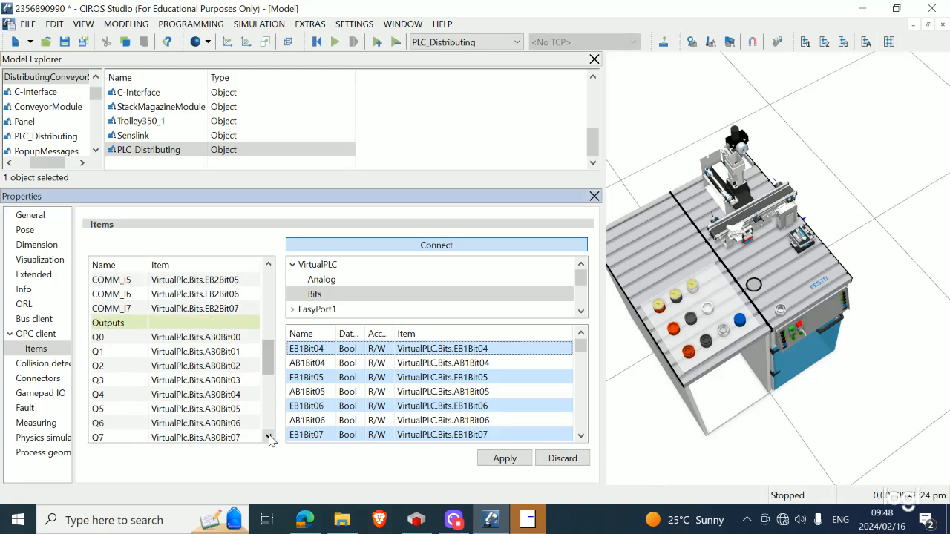
{"action": "left_click", "coordinate": [268, 438]}
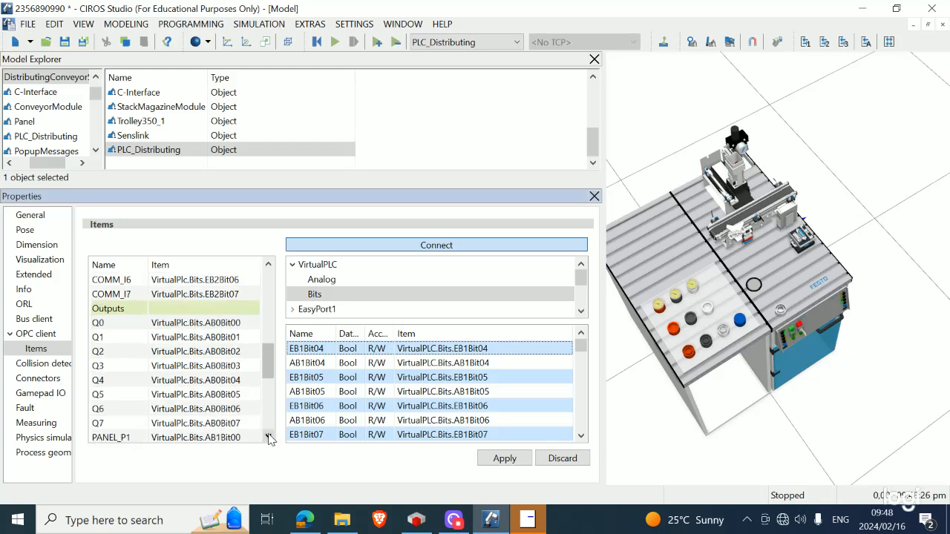
{"action": "left_click", "coordinate": [267, 438]}
{"action": "left_click", "coordinate": [268, 438]}
{"action": "left_click", "coordinate": [268, 438]}
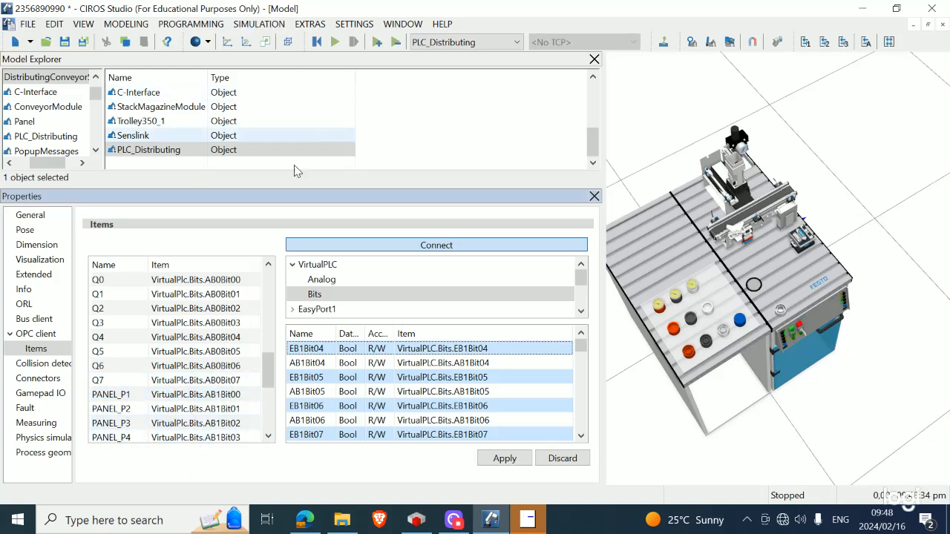
{"action": "left_click", "coordinate": [268, 265]}
{"action": "left_click", "coordinate": [269, 265]}
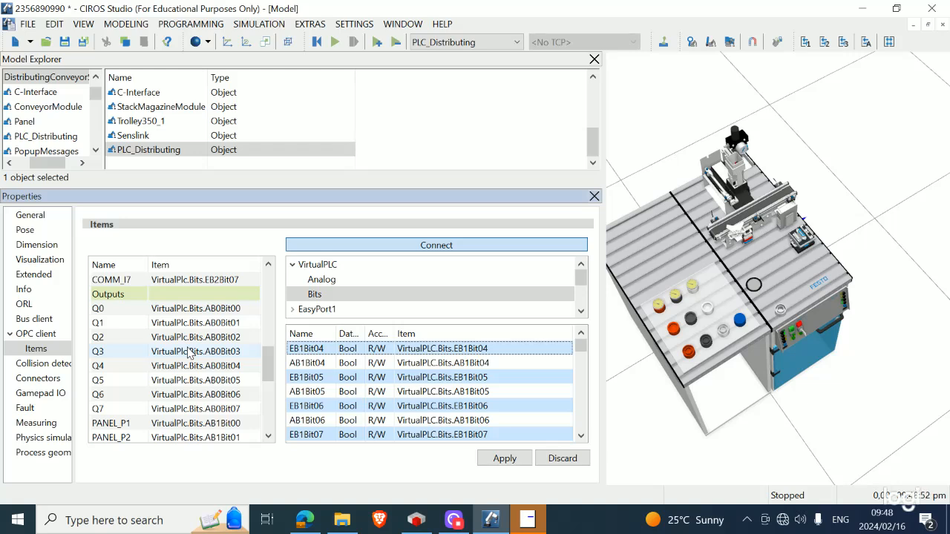
Examine the addresses of the distribution outputs Q0–Q7 in the CODESYS PLC_PRG declarations, highlighting them, and return to the CIROS Studio item list
{"action": "left_click", "coordinate": [406, 528]}
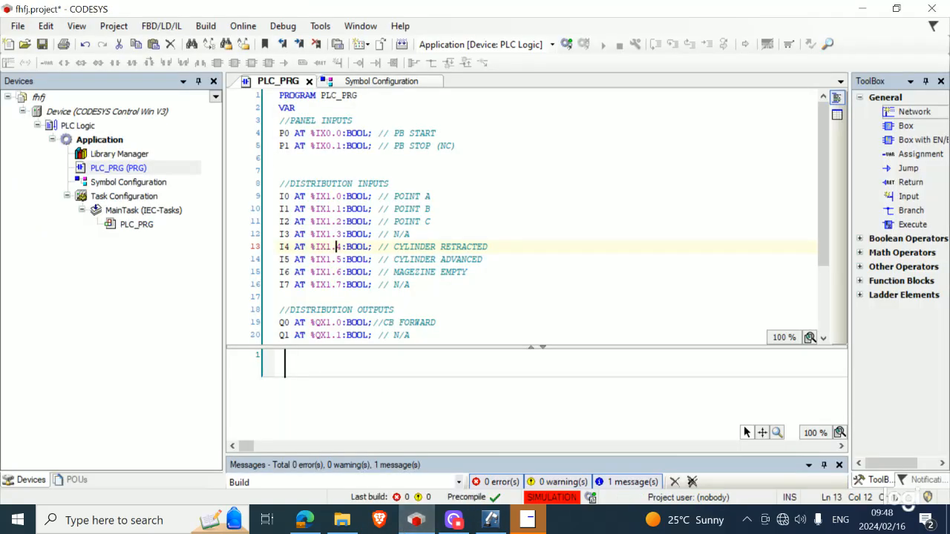
{"action": "scroll", "coordinate": [523, 215], "scroll_direction": "down", "scroll_amount": 2}
{"action": "scroll", "coordinate": [335, 171], "scroll_direction": "down", "scroll_amount": 1}
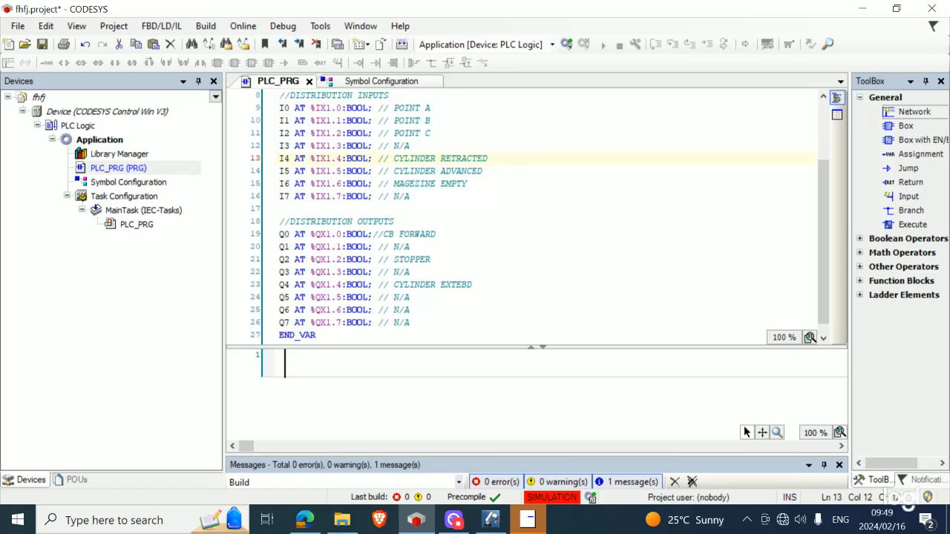
{"action": "left_click_drag", "start_coordinate": [409, 323], "coordinate": [273, 210]}
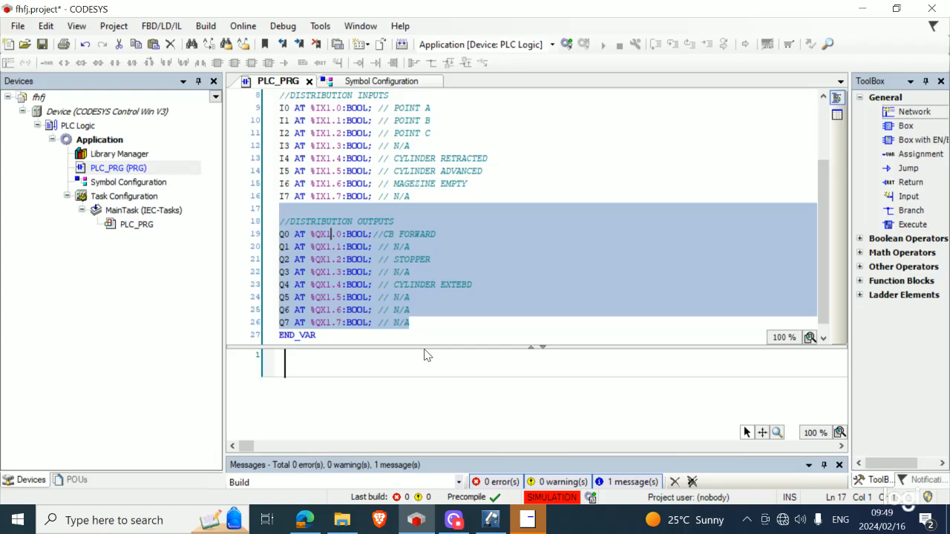
{"action": "left_click", "coordinate": [491, 519]}
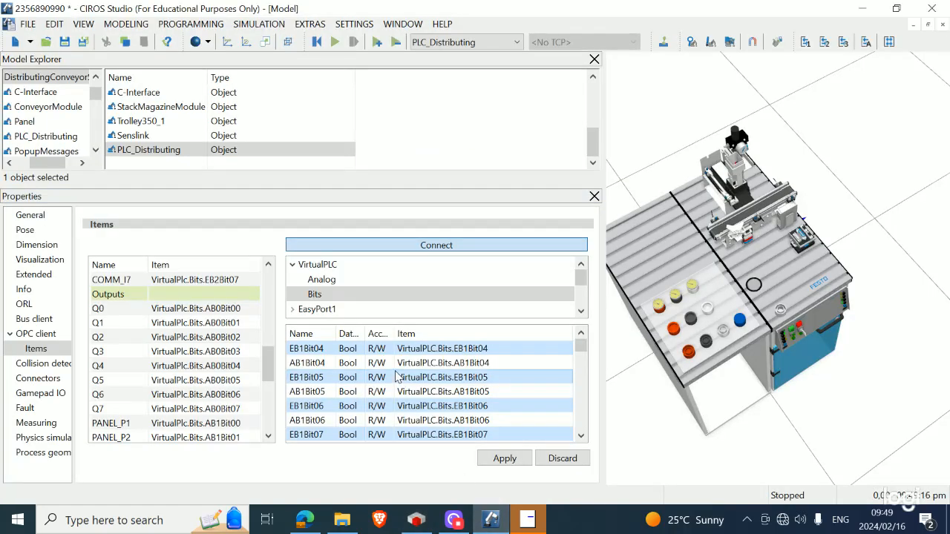
Replace the VirtualPLC bit selection with AB1Bit00, AB1Bit01 and AB1Bit02, leaving out the EB1 bits
{"action": "scroll", "coordinate": [377, 387], "scroll_direction": "up", "scroll_amount": 2}
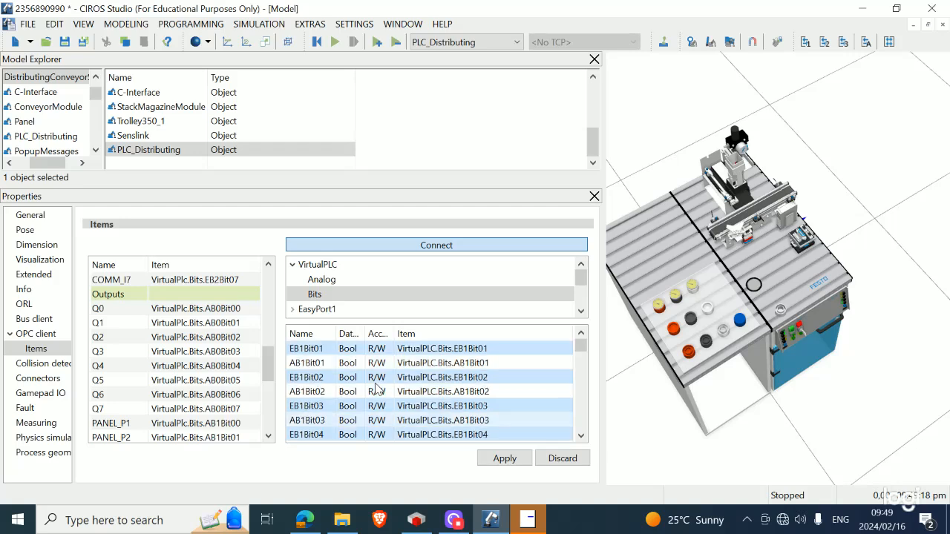
{"action": "scroll", "coordinate": [377, 387], "scroll_direction": "up", "scroll_amount": 2}
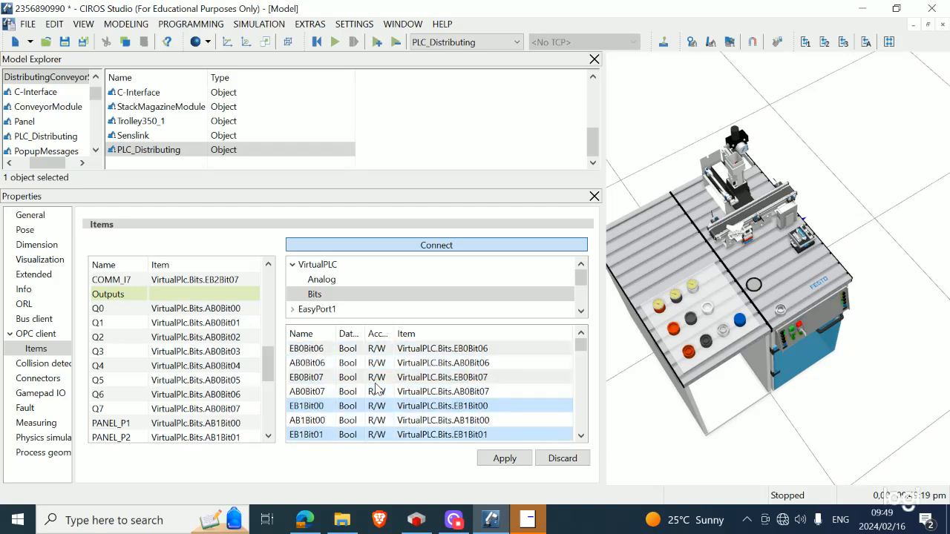
{"action": "left_click", "coordinate": [327, 420]}
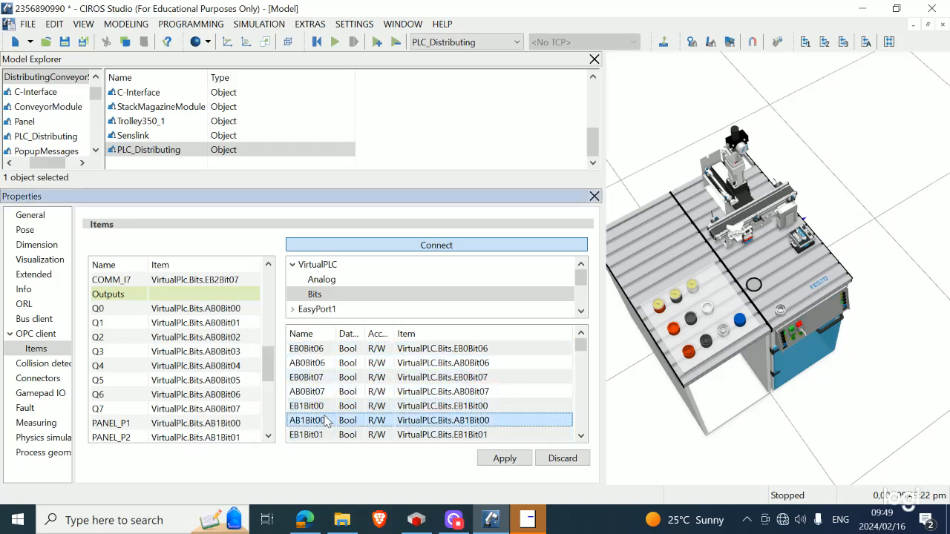
{"action": "left_click", "coordinate": [578, 437]}
{"action": "left_click", "coordinate": [577, 436]}
{"action": "left_click", "coordinate": [577, 436]}
{"action": "left_click", "coordinate": [578, 437]}
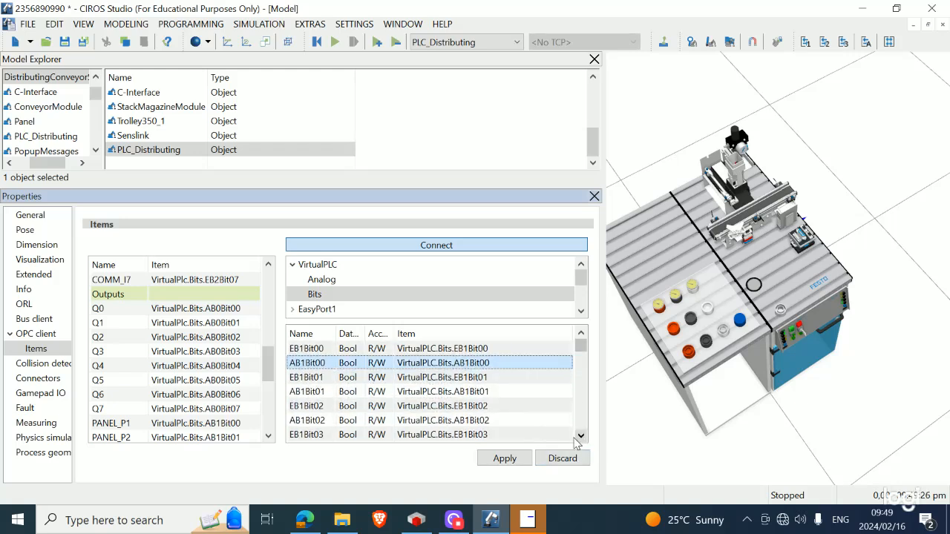
{"action": "left_click", "coordinate": [339, 392], "text": "ctrl"}
{"action": "left_click", "coordinate": [341, 420], "text": "ctrl"}
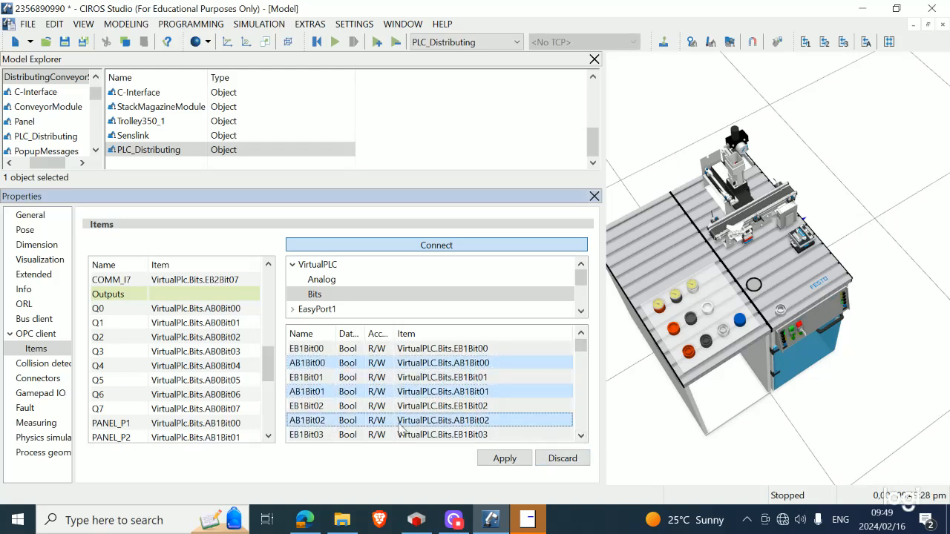
Add AB1Bit03 through AB1Bit07 to the bit selection, skipping the EB1 bits between them
{"action": "left_click", "coordinate": [582, 437]}
{"action": "left_click", "coordinate": [582, 436]}
{"action": "left_click", "coordinate": [582, 436]}
{"action": "left_click", "coordinate": [582, 437]}
{"action": "left_click", "coordinate": [582, 436]}
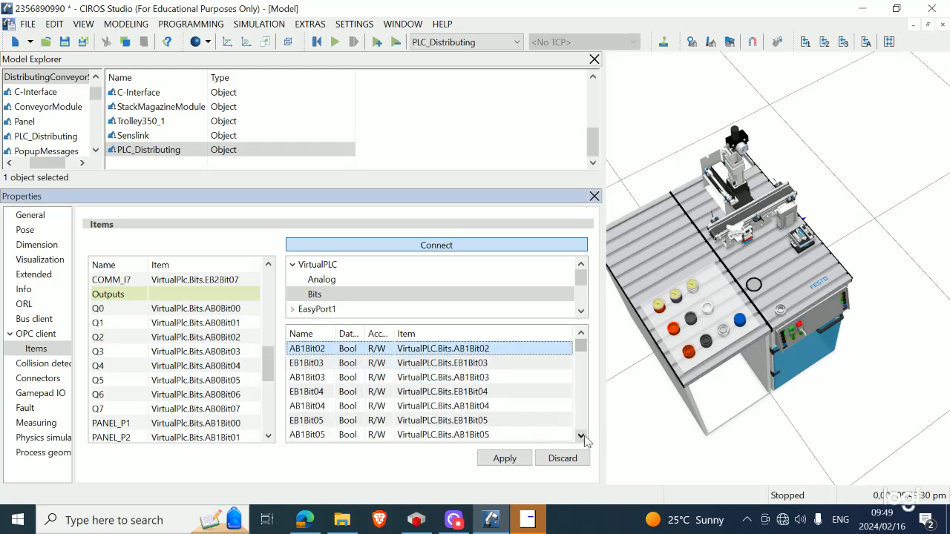
{"action": "left_click", "coordinate": [582, 437]}
{"action": "left_click", "coordinate": [581, 333]}
{"action": "left_click", "coordinate": [385, 379], "text": "ctrl"}
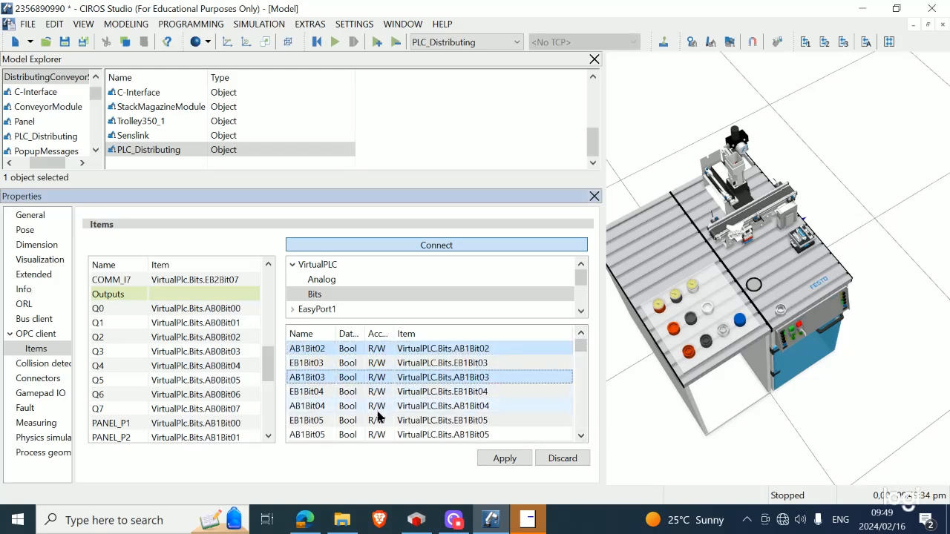
{"action": "left_click", "coordinate": [378, 410], "text": "ctrl"}
{"action": "left_click", "coordinate": [371, 435], "text": "ctrl"}
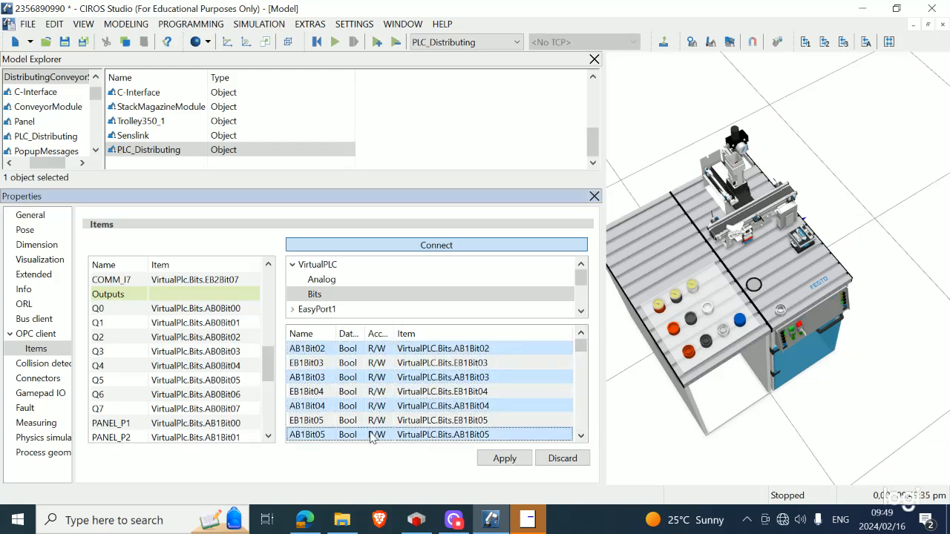
{"action": "left_click", "coordinate": [581, 436]}
{"action": "left_click", "coordinate": [581, 436]}
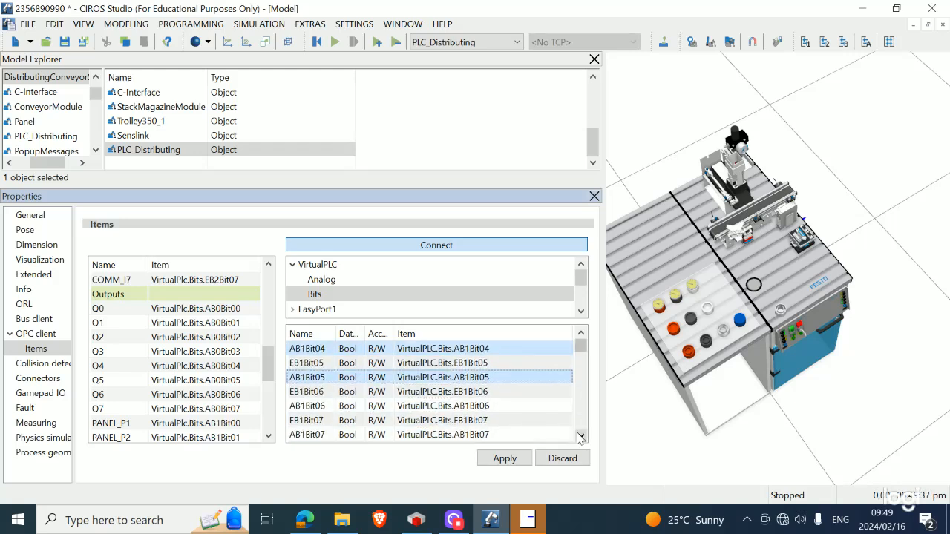
{"action": "left_click", "coordinate": [441, 407], "text": "ctrl"}
{"action": "left_click", "coordinate": [439, 435], "text": "ctrl"}
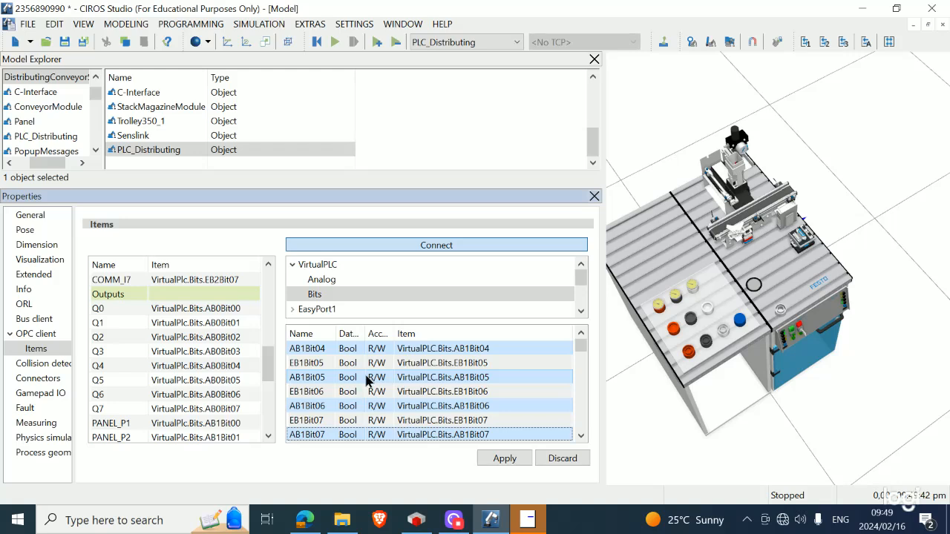
Assign the selected bits AB1Bit00–AB1Bit07 to the distribution outputs Q0–Q7 and apply the item mapping
{"action": "left_click_drag", "start_coordinate": [368, 380], "coordinate": [146, 315]}
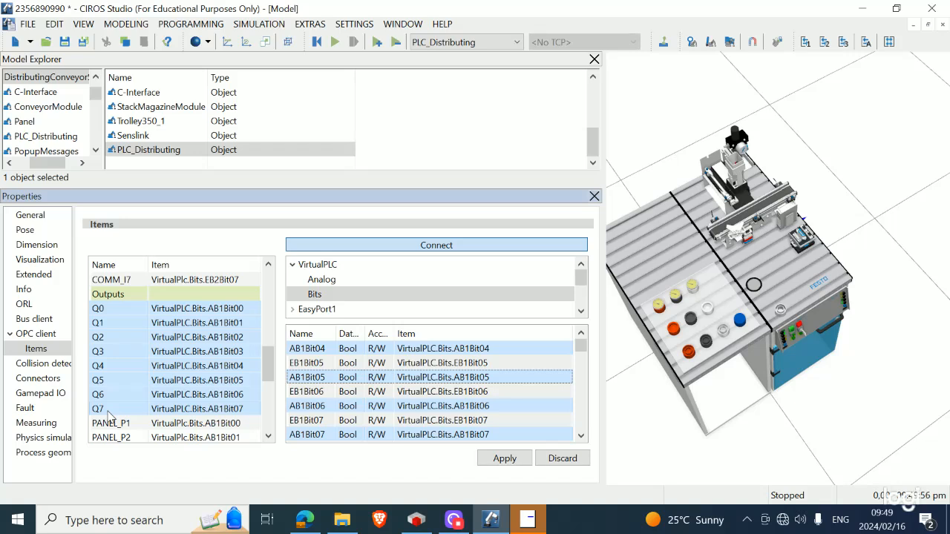
{"action": "left_click", "coordinate": [504, 460]}
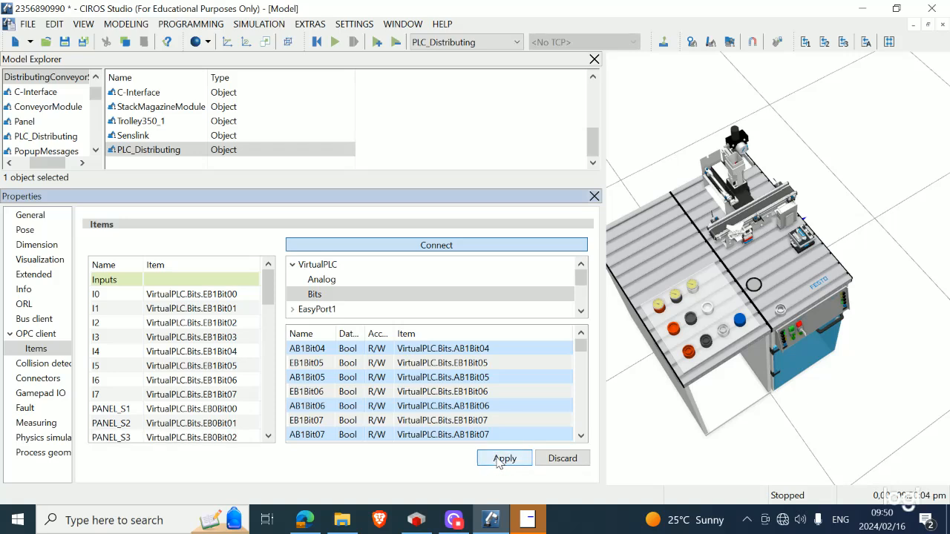
{"action": "left_click", "coordinate": [498, 459]}
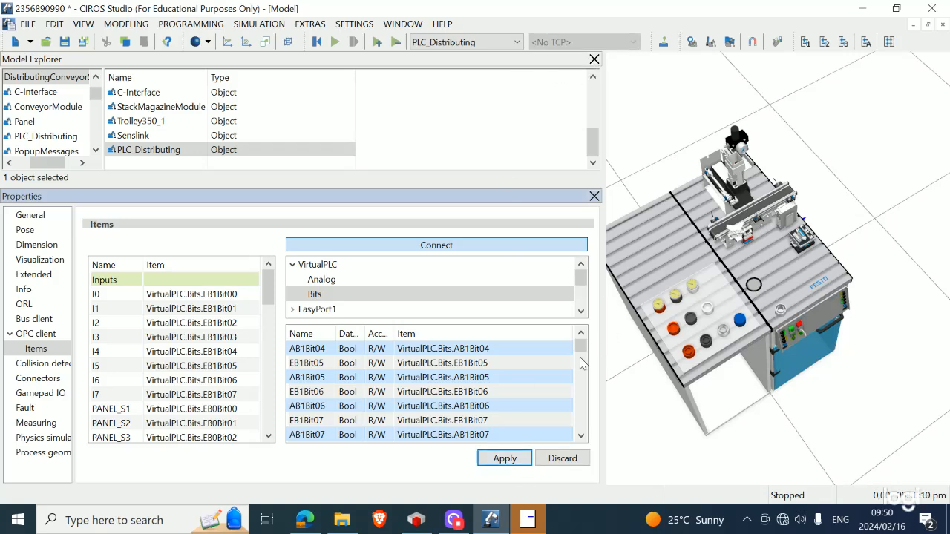
{"action": "left_click", "coordinate": [503, 460]}
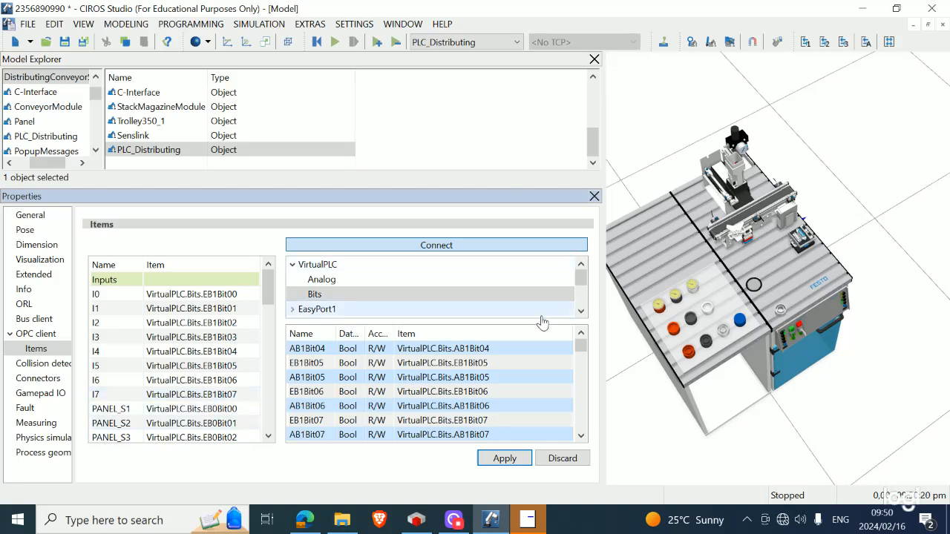
Close the Model Explorer and Properties windows and start the station simulation
{"action": "left_click", "coordinate": [594, 59]}
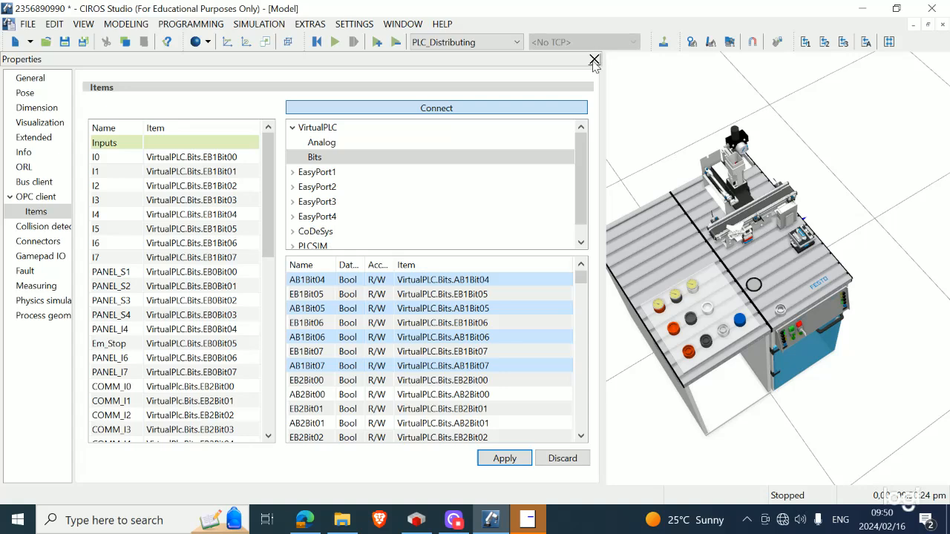
{"action": "left_click", "coordinate": [593, 59]}
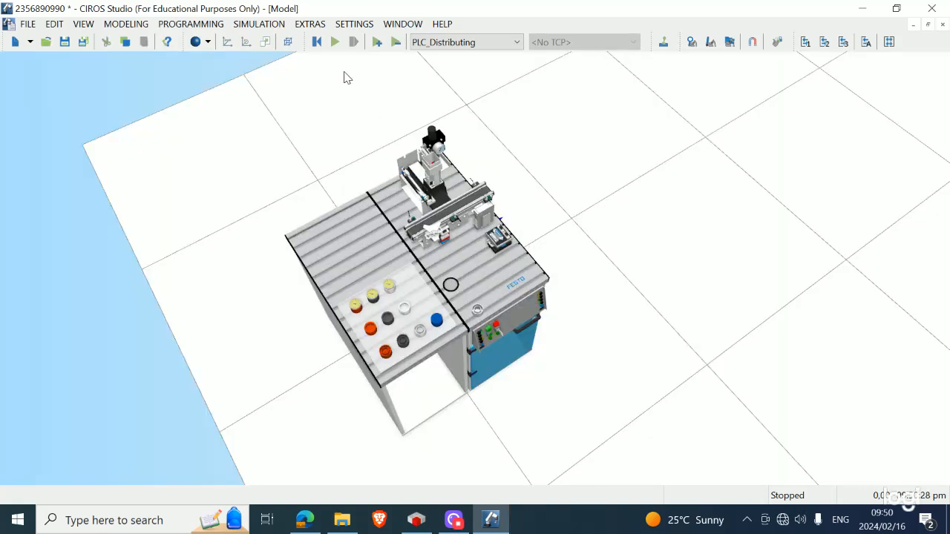
{"action": "left_click", "coordinate": [335, 44]}
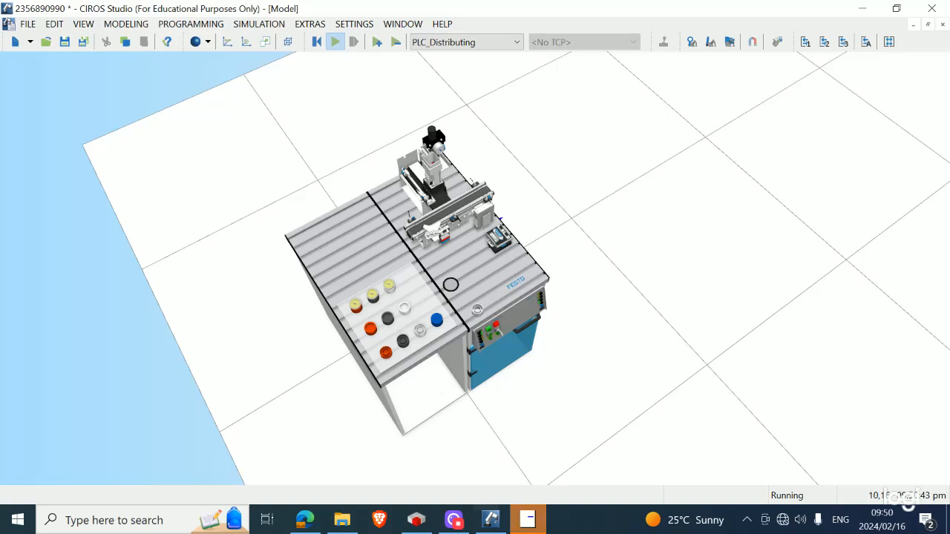
After checking the EzOPC device states, log in to the device in CODESYS, creating and downloading the application, and start it
{"action": "left_click", "coordinate": [537, 527]}
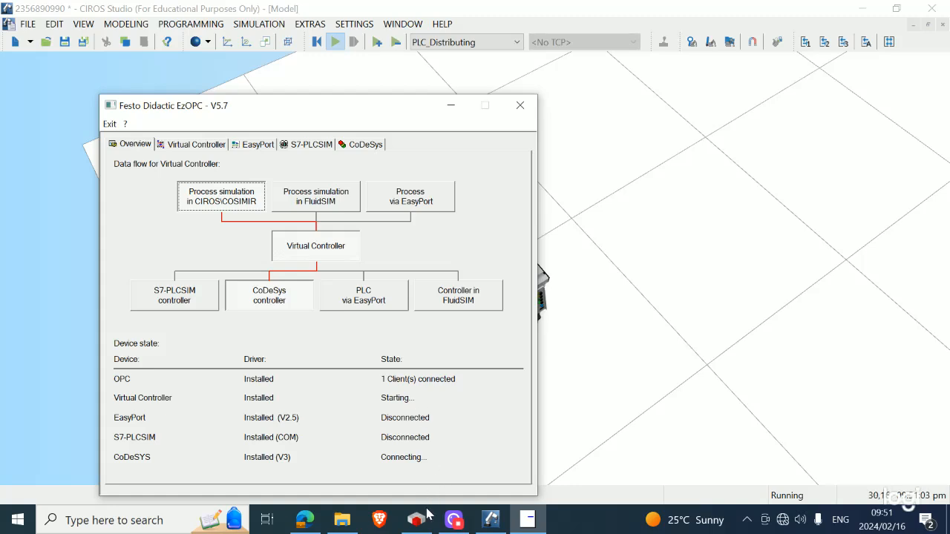
{"action": "mouse_move", "coordinate": [421, 526]}
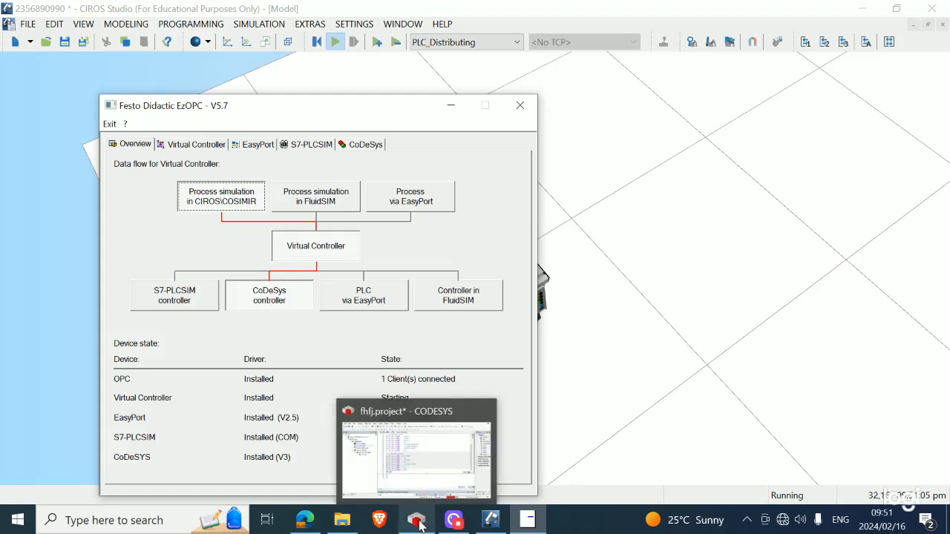
{"action": "left_click", "coordinate": [420, 524]}
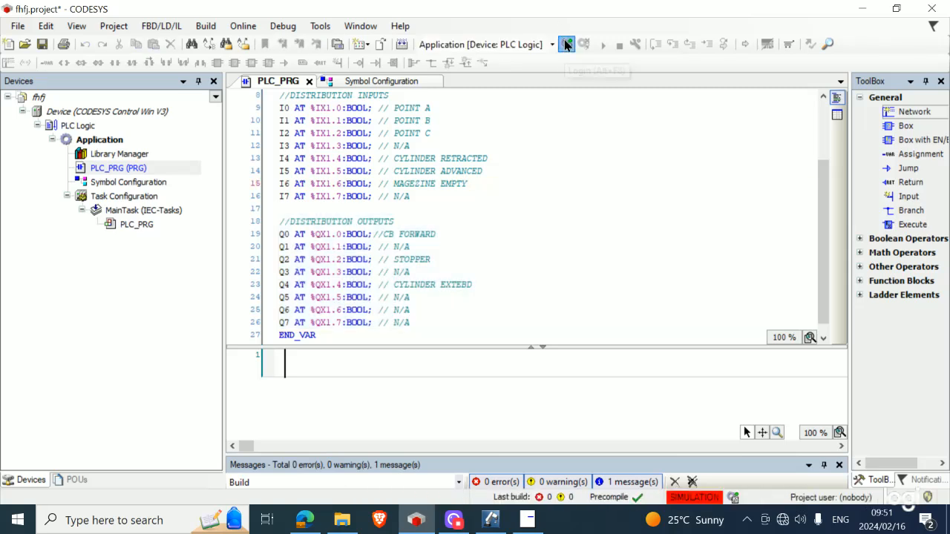
{"action": "left_click", "coordinate": [565, 45]}
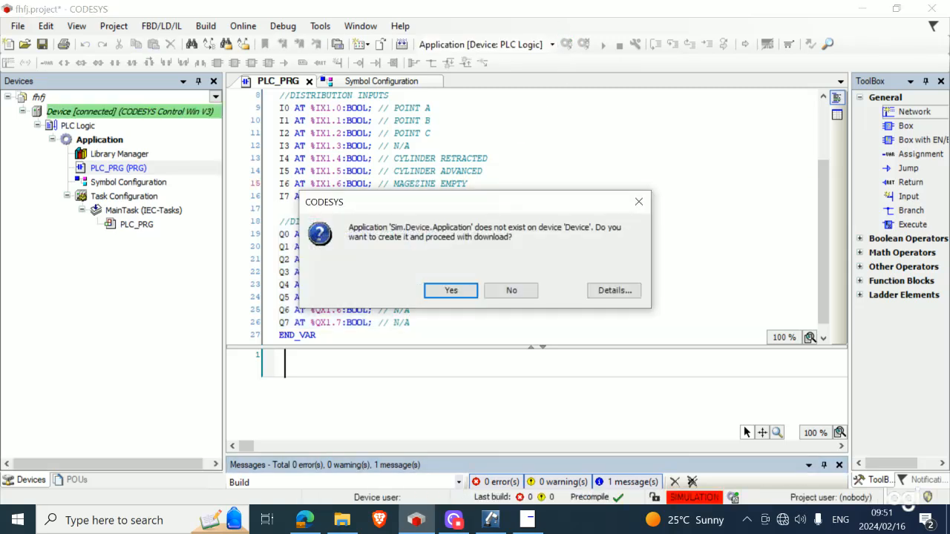
{"action": "left_click", "coordinate": [449, 290]}
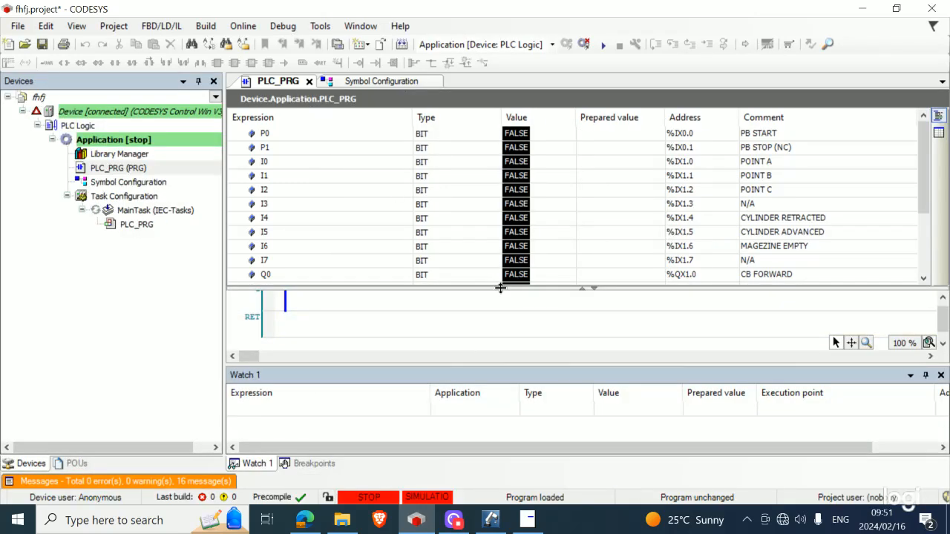
{"action": "left_click", "coordinate": [604, 45]}
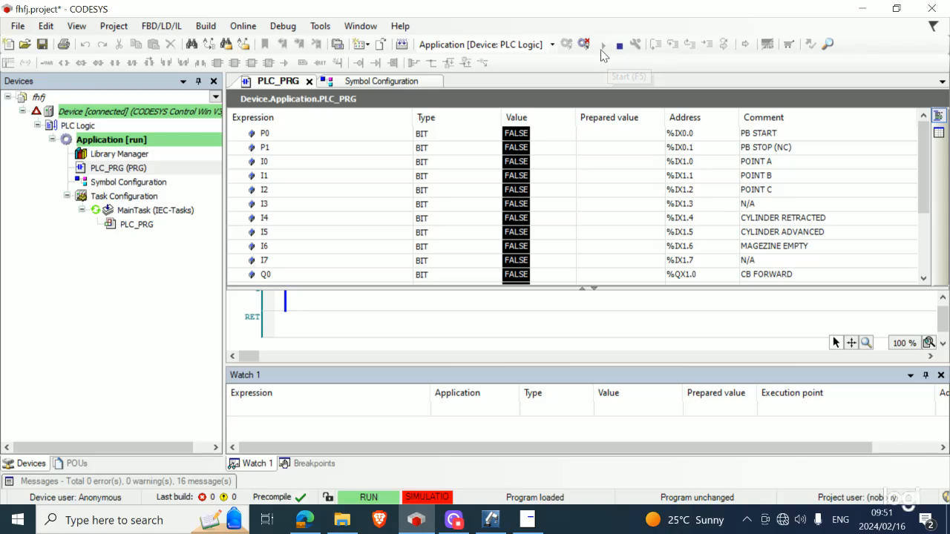
Check the Virtual Controller and CODESYS connection states in EzOPC, minimize it, and log out of the device in CODESYS
{"action": "left_click", "coordinate": [527, 522]}
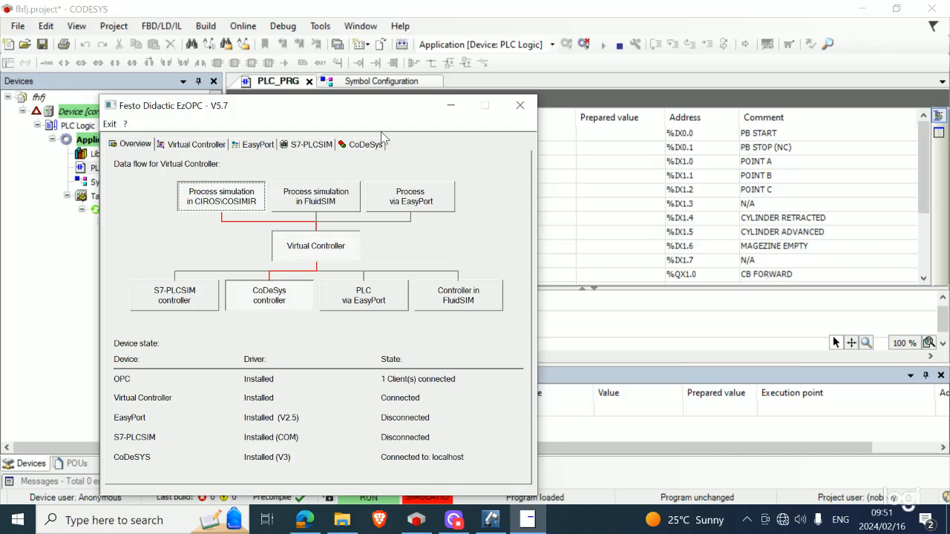
{"action": "left_click", "coordinate": [452, 106]}
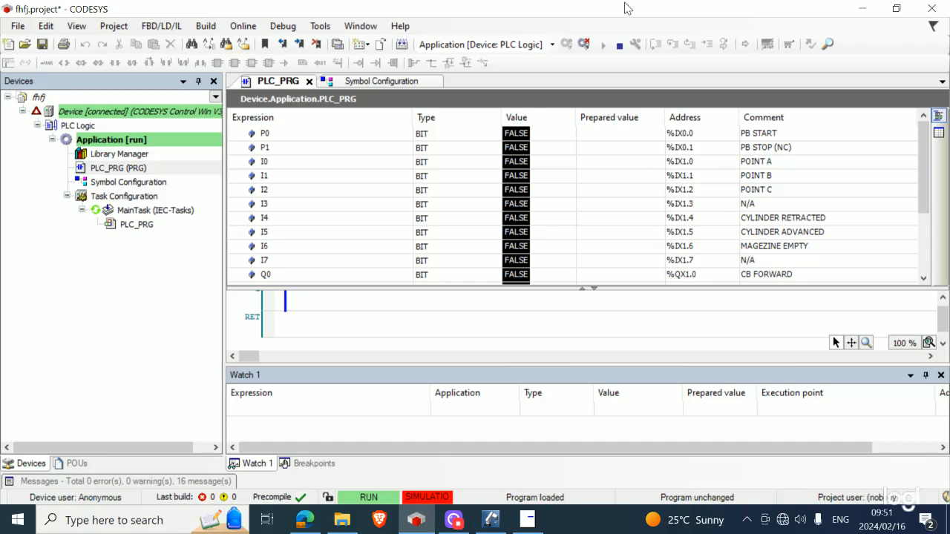
{"action": "left_click", "coordinate": [585, 43]}
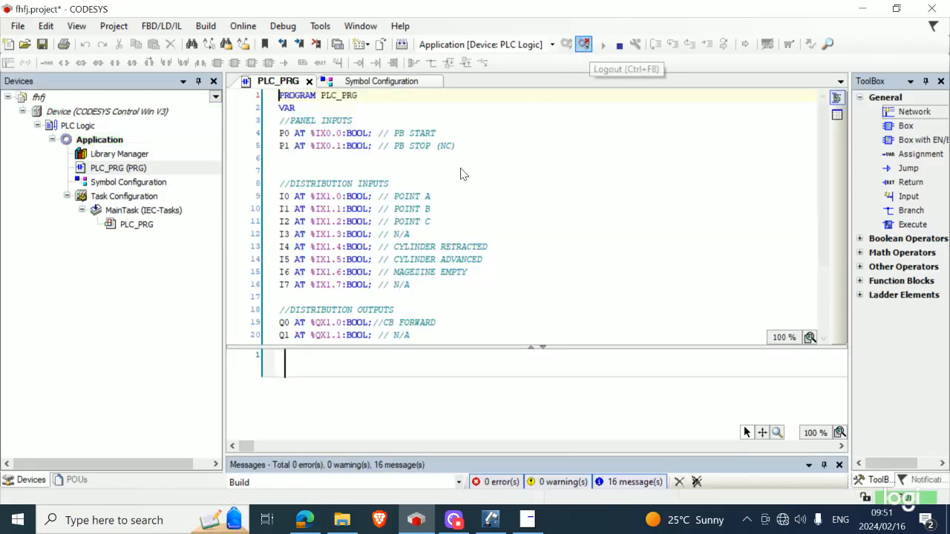
Insert a contact and an output coil into network 1 of the PLC_PRG ladder
{"action": "left_click", "coordinate": [304, 344]}
{"action": "left_click", "coordinate": [303, 364]}
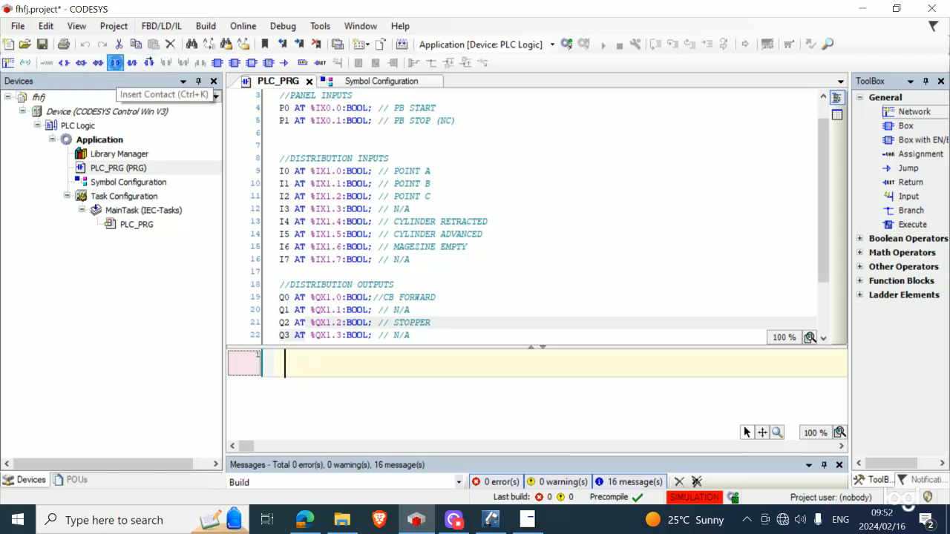
{"action": "left_click", "coordinate": [115, 63]}
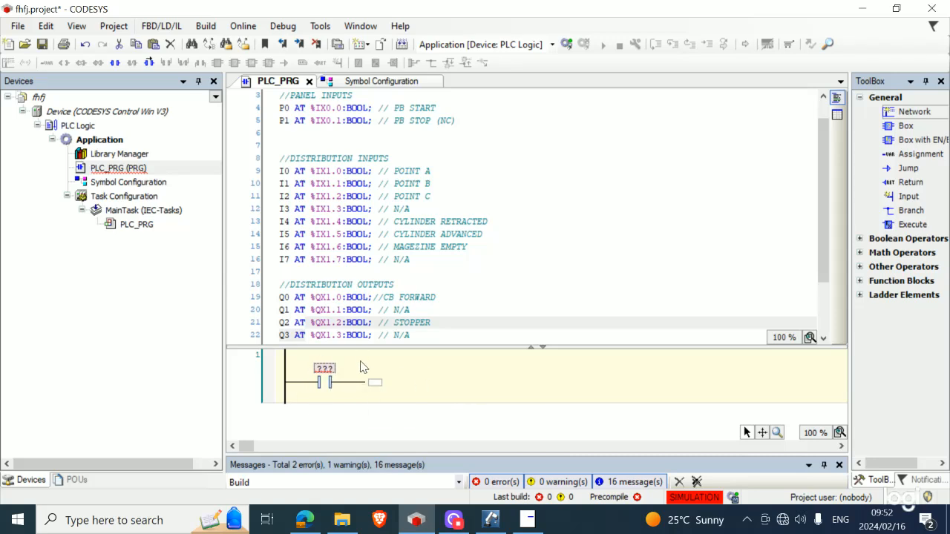
{"action": "left_click", "coordinate": [373, 383]}
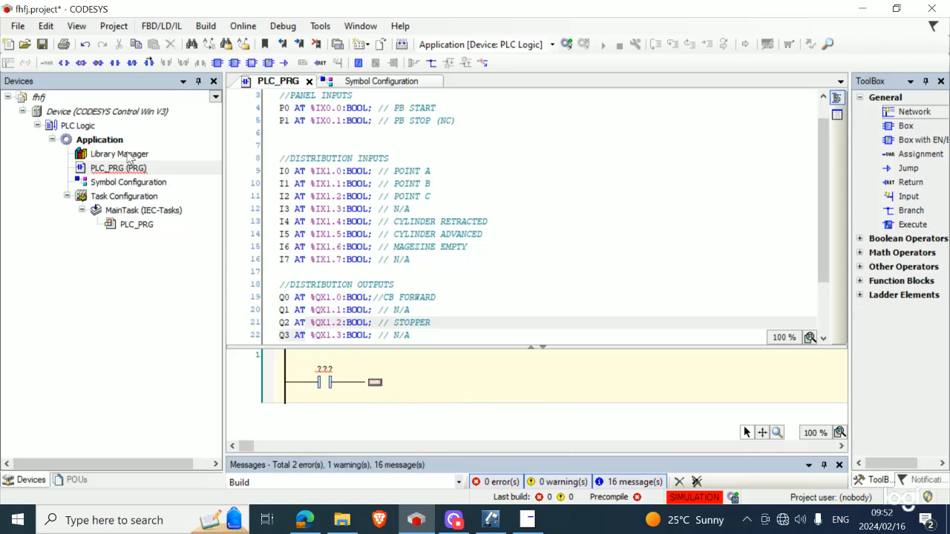
{"action": "left_click", "coordinate": [64, 63]}
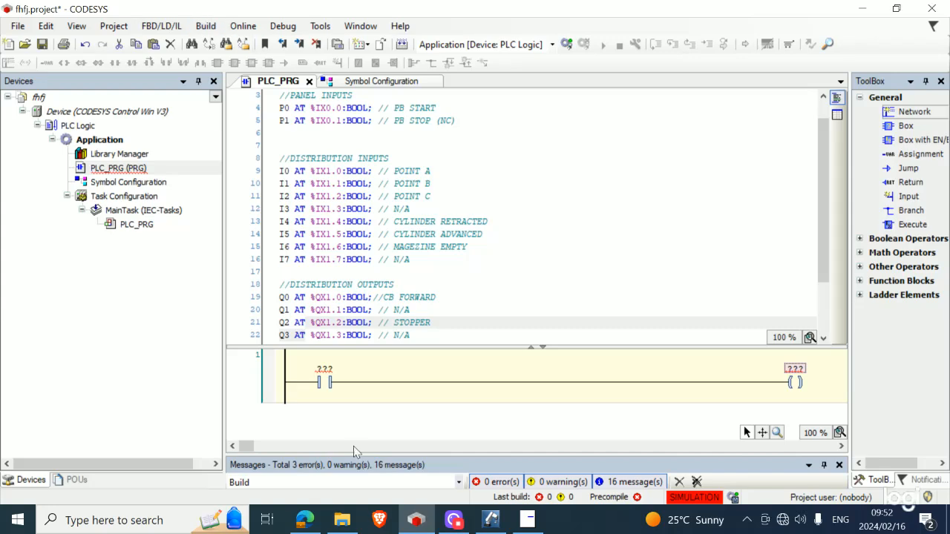
Switch to CIROS Studio, try the green start pushbutton on the station's control panel, and return to CODESYS
{"action": "left_click", "coordinate": [494, 517]}
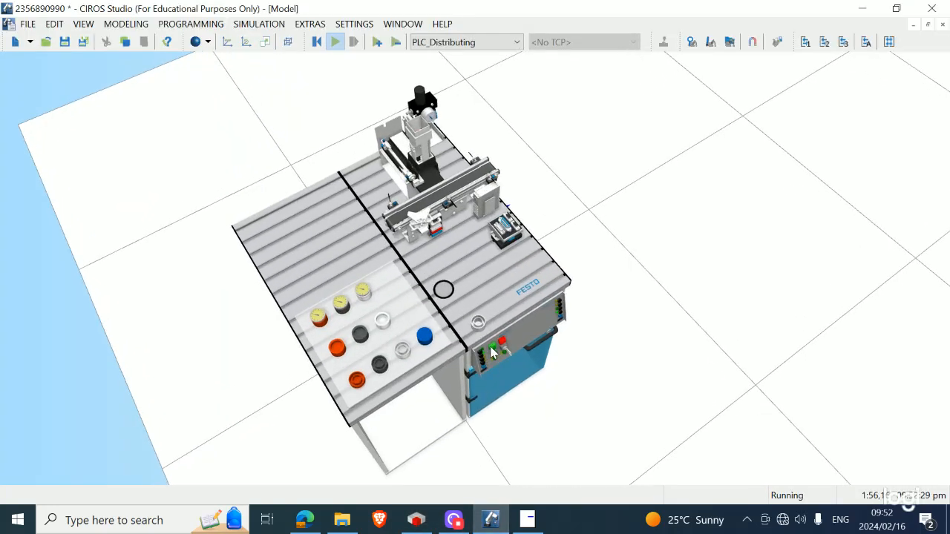
{"action": "left_click", "coordinate": [494, 352]}
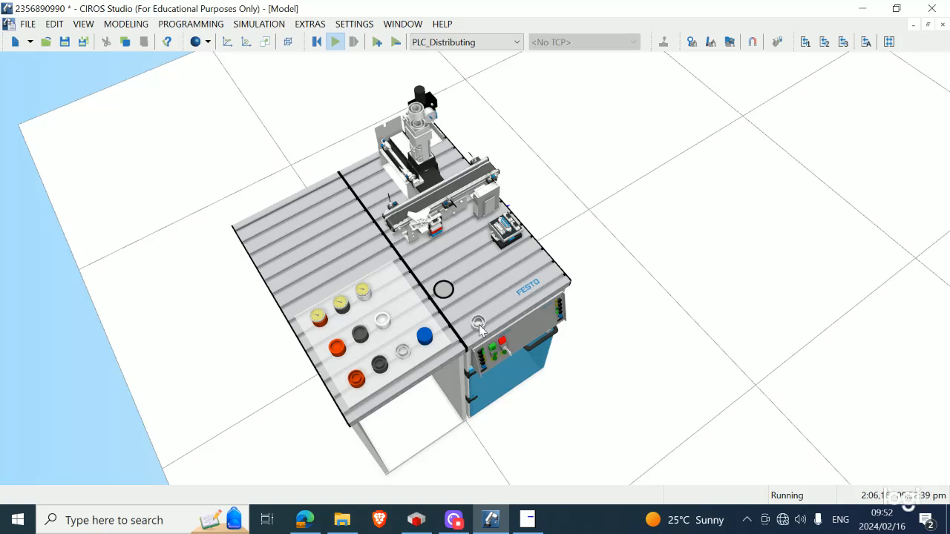
{"action": "left_click", "coordinate": [416, 520]}
Assign the variable P0 to the contact in network 1
{"action": "left_click", "coordinate": [330, 383]}
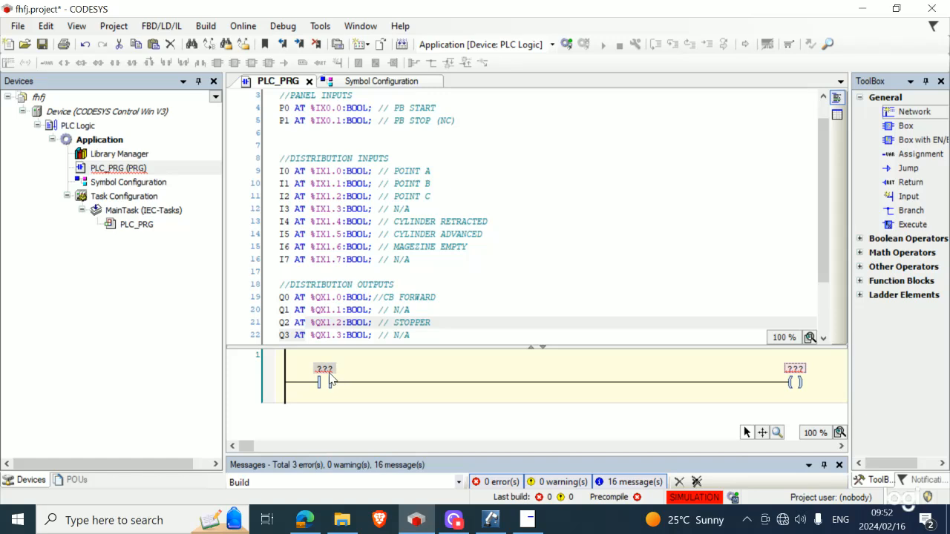
{"action": "left_click", "coordinate": [325, 369]}
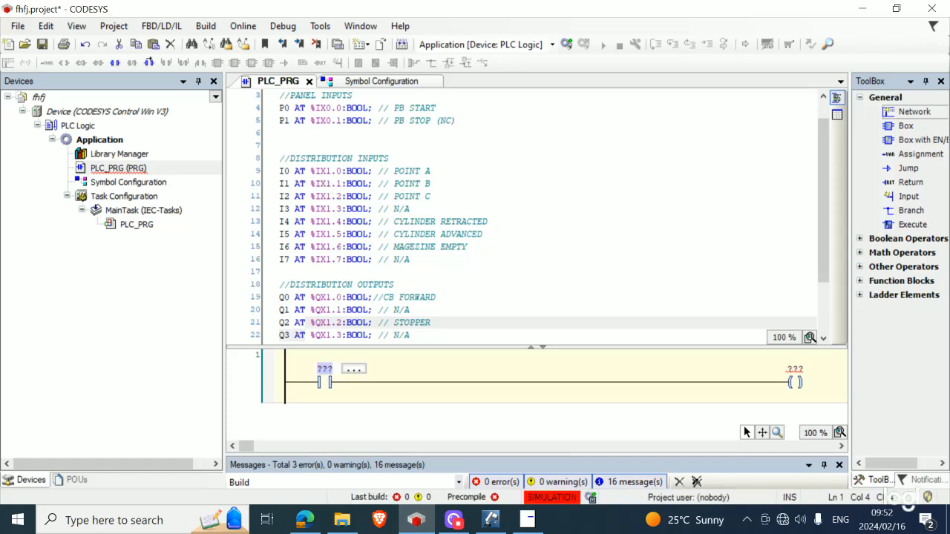
{"action": "type", "text": "p0"}
{"action": "key", "text": "BackSpace"}
{"action": "key", "text": "BackSpace"}
{"action": "type", "text": "P0"}
{"action": "key", "text": "Return"}
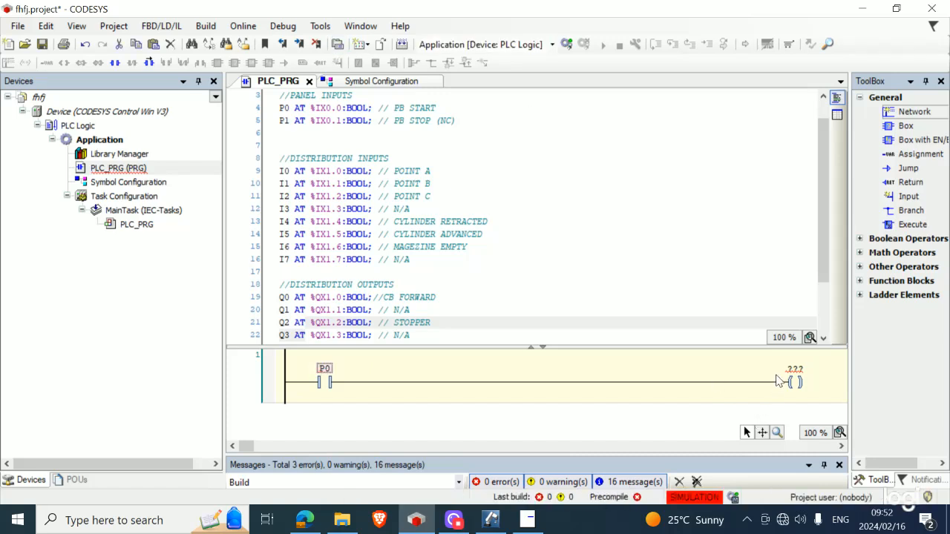
Assign the variable Q4 to the output coil in network 1
{"action": "left_click", "coordinate": [794, 369]}
{"action": "scroll", "coordinate": [538, 284], "scroll_direction": "down", "scroll_amount": 1}
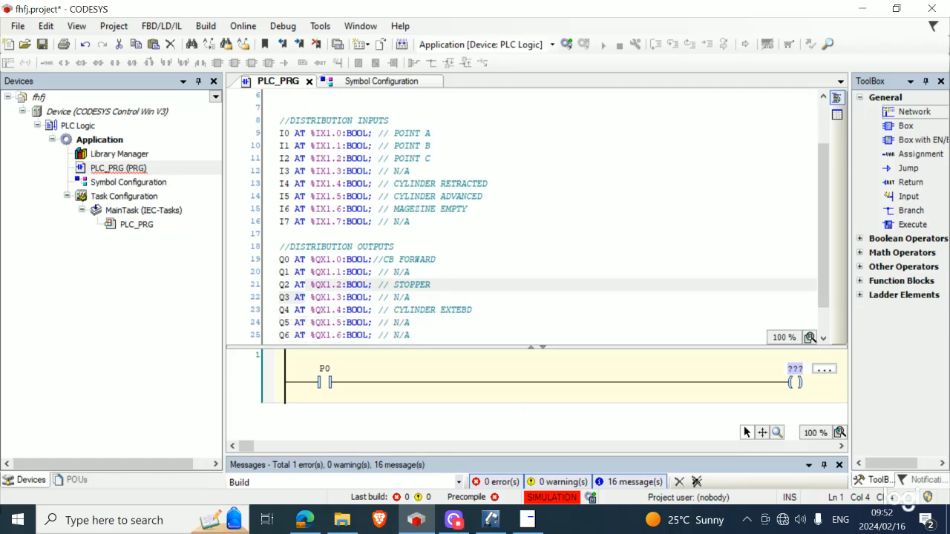
{"action": "type", "text": "Q4"}
{"action": "key", "text": "Return"}
Insert a parallel contact below the P0 contact in network 1 and assign it the variable Q4
{"action": "left_click", "coordinate": [325, 383]}
{"action": "right_click", "coordinate": [326, 383]}
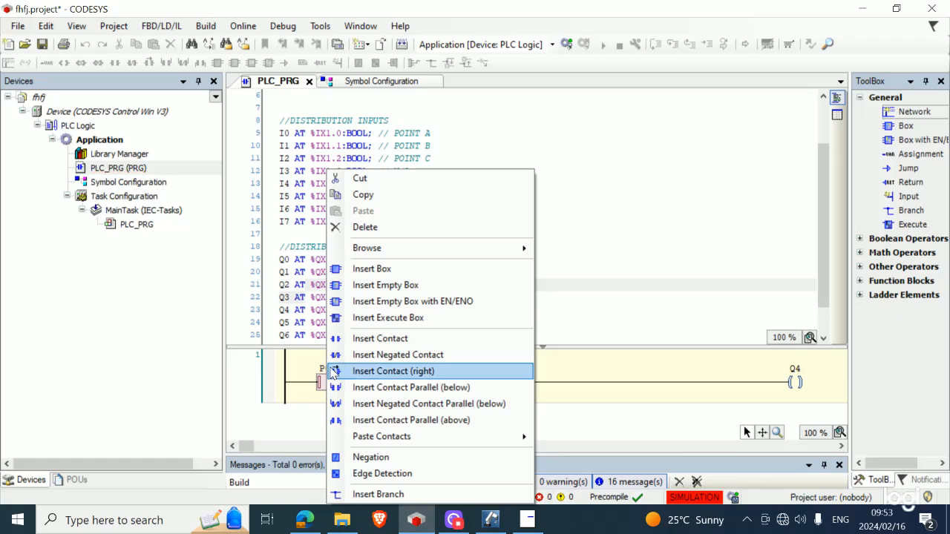
{"action": "left_click", "coordinate": [384, 388]}
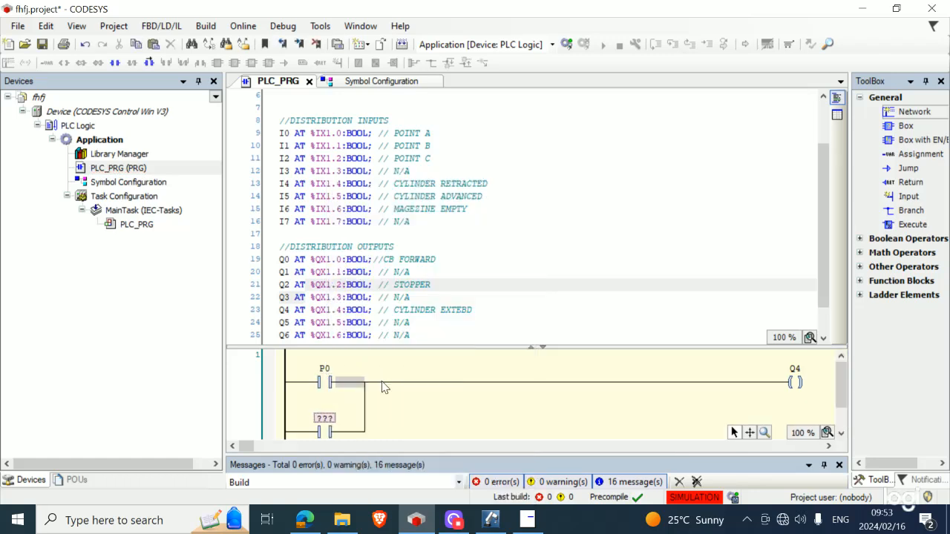
{"action": "left_click", "coordinate": [324, 419]}
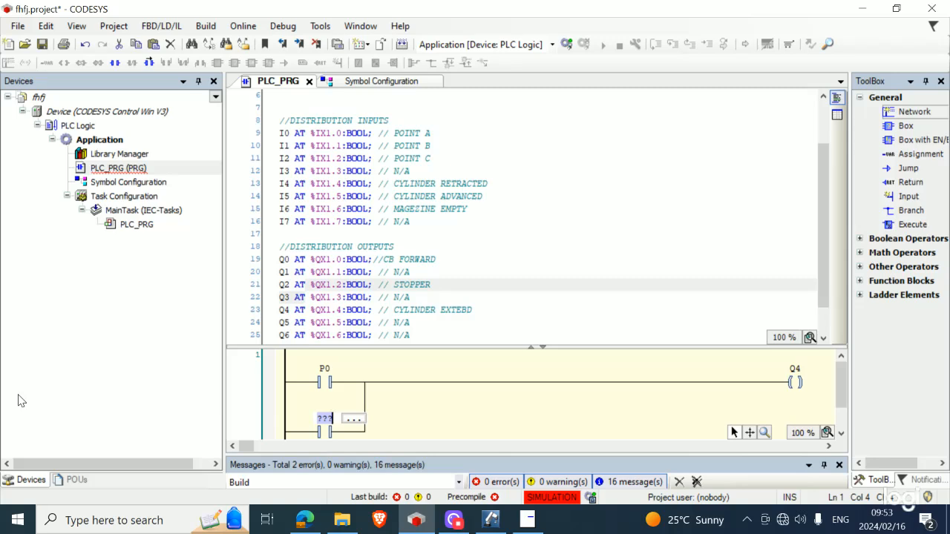
{"action": "type", "text": "Q4"}
Switch to CIROS Studio to look at the station more closely, and return to CODESYS
{"action": "left_click", "coordinate": [490, 522]}
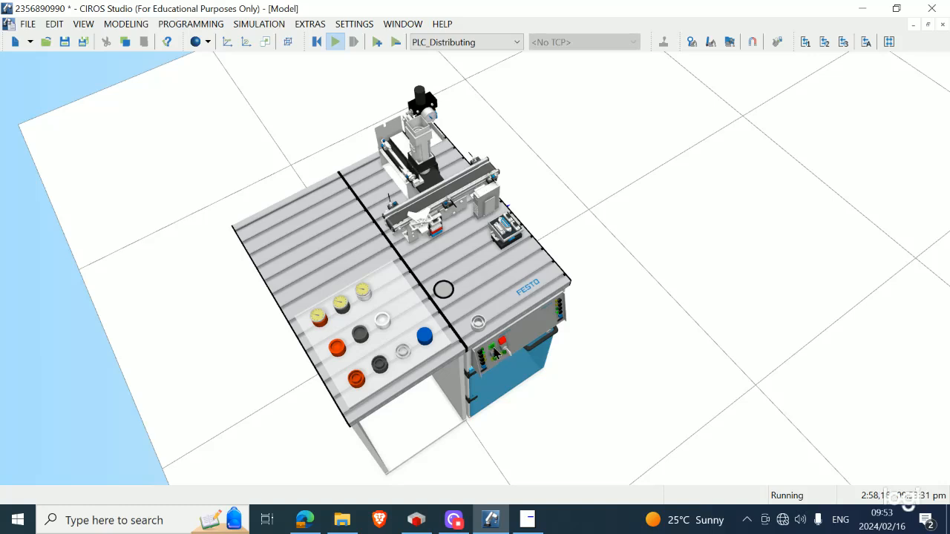
{"action": "scroll", "coordinate": [495, 355], "scroll_direction": "up", "scroll_amount": 3}
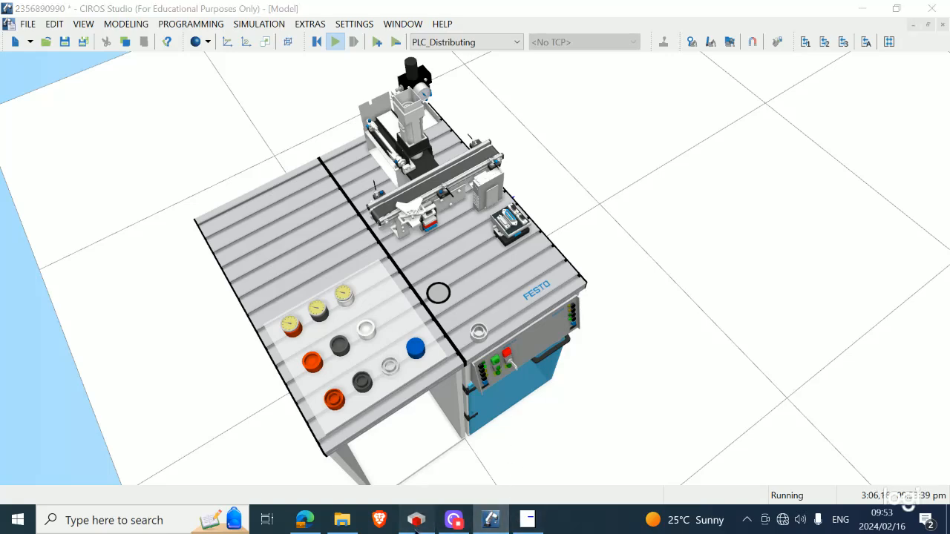
{"action": "left_click", "coordinate": [417, 519]}
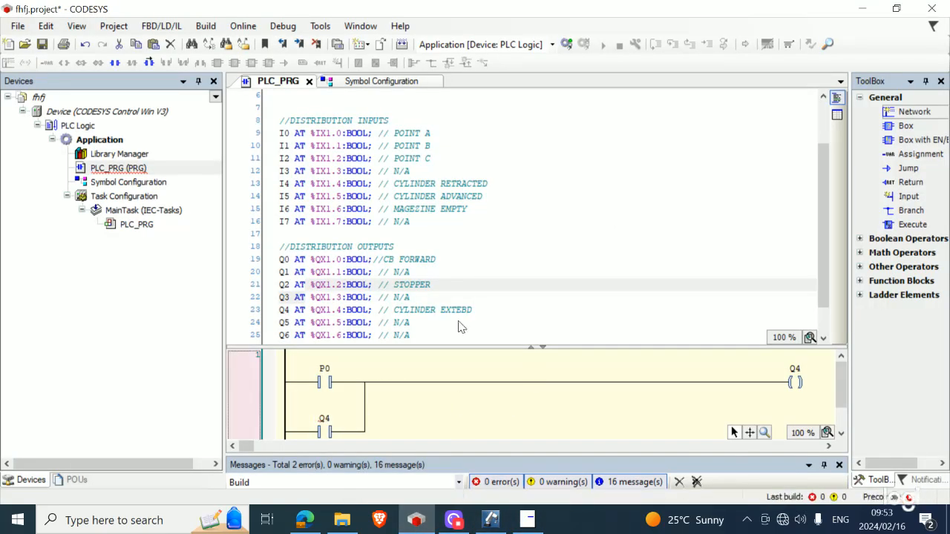
Log in to the device with download and the boot project update enabled, and start the application
{"action": "left_click", "coordinate": [566, 44]}
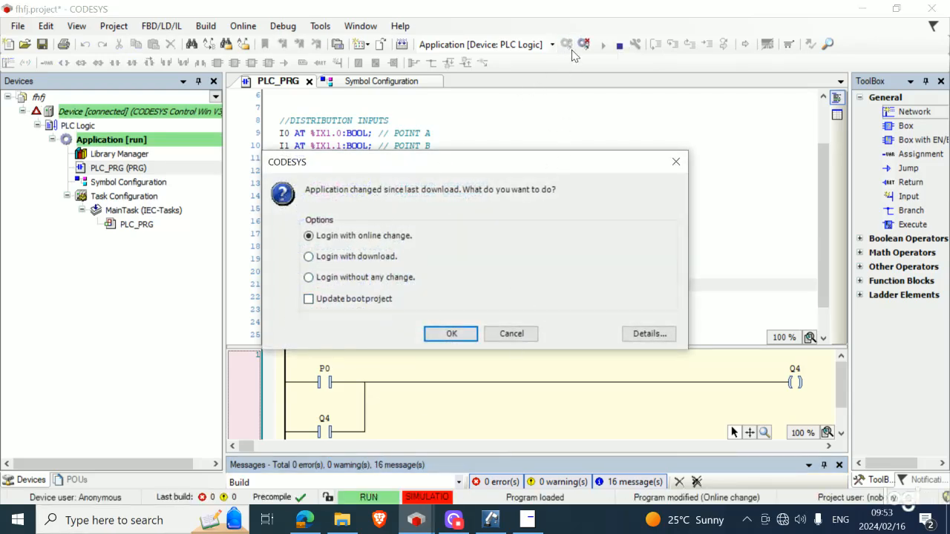
{"action": "left_click", "coordinate": [684, 167]}
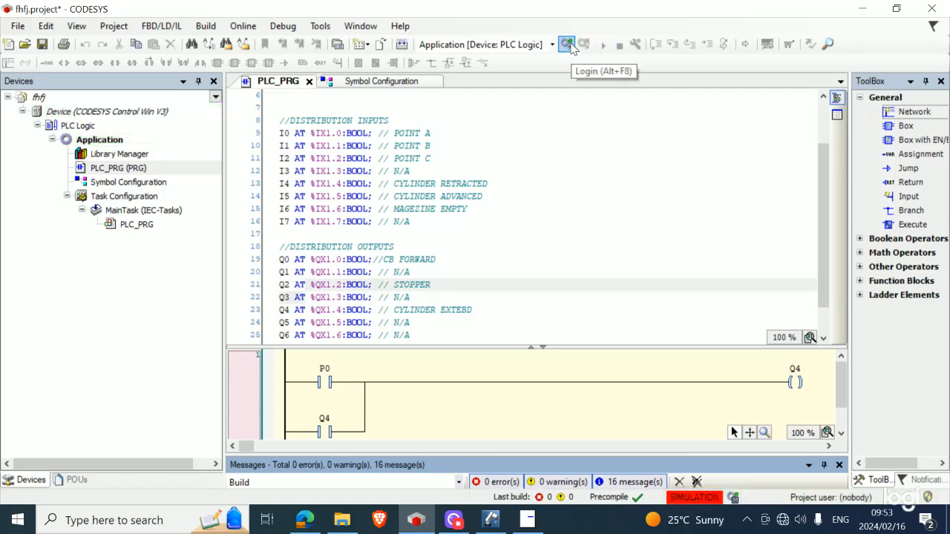
{"action": "left_click", "coordinate": [567, 45]}
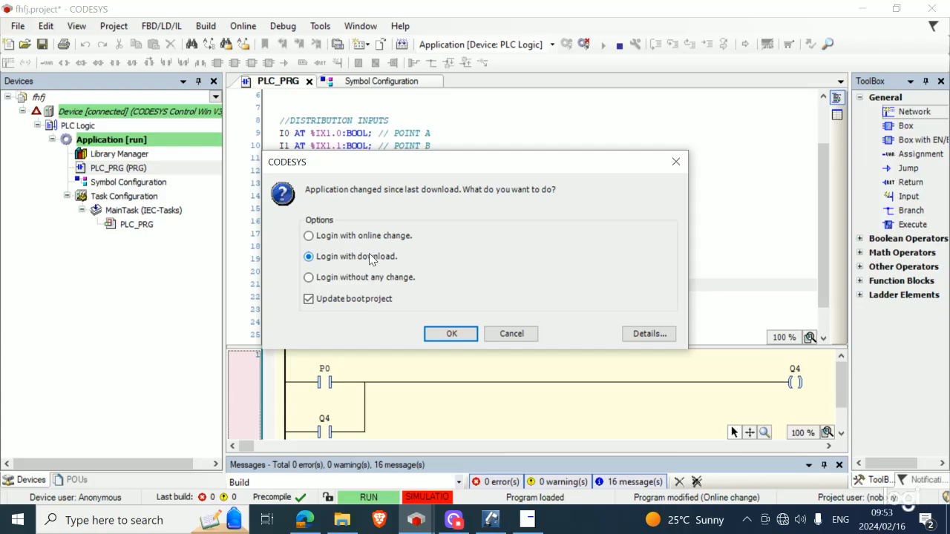
{"action": "left_click", "coordinate": [449, 334]}
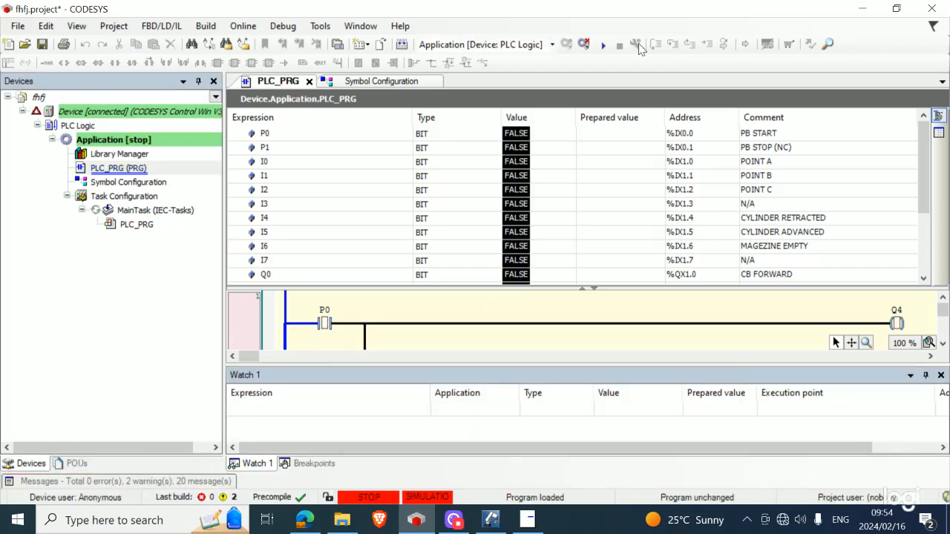
{"action": "left_click", "coordinate": [603, 44]}
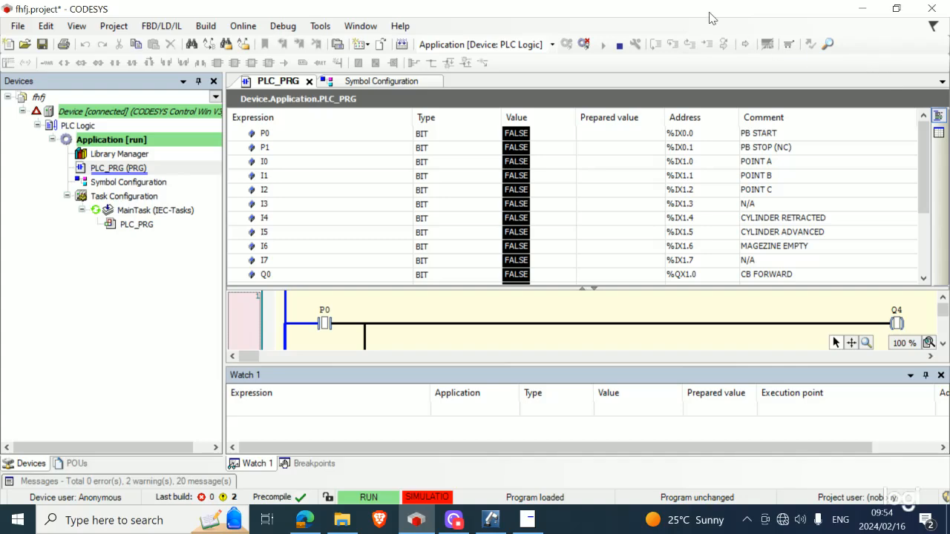
Restore the CODESYS and CIROS Studio windows to a smaller size and arrange them side by side
{"action": "double_click", "coordinate": [626, 15]}
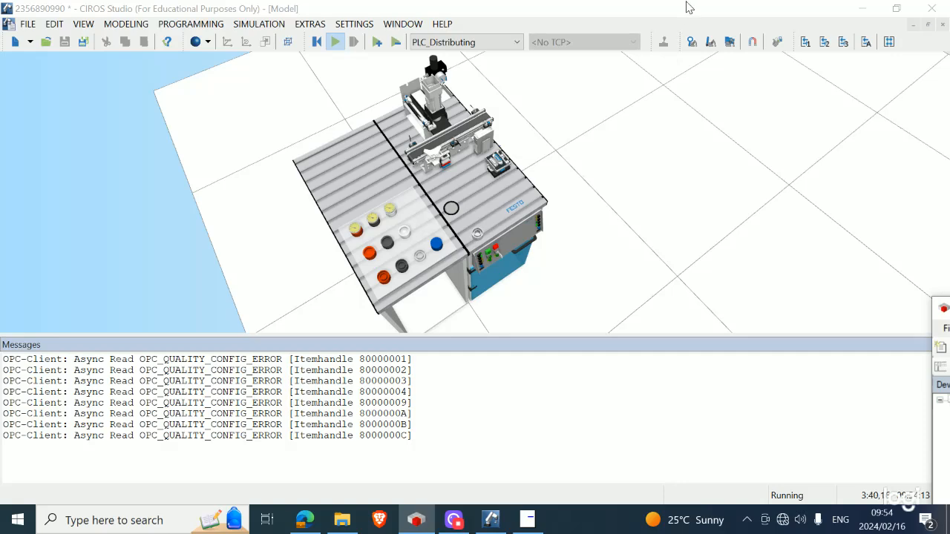
{"action": "left_click_drag", "start_coordinate": [684, 6], "coordinate": [252, 135]}
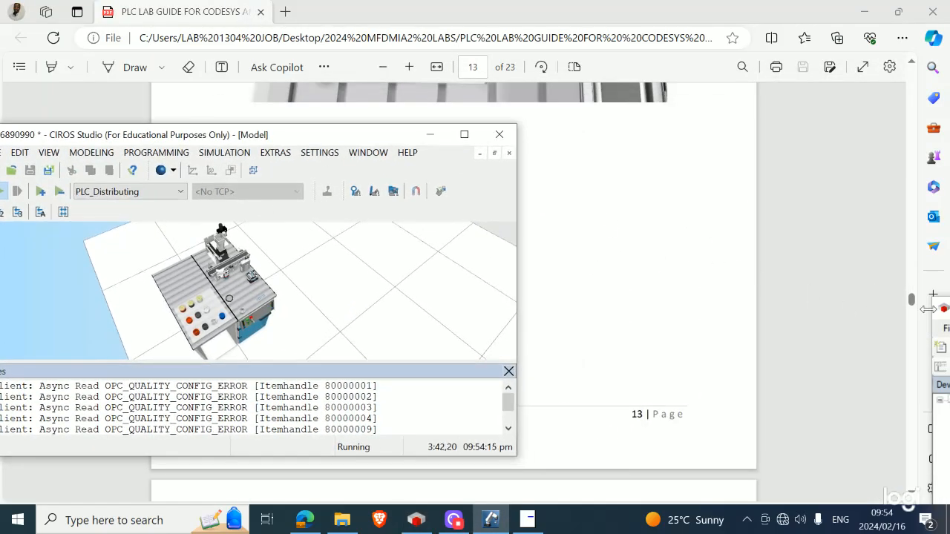
{"action": "left_click_drag", "start_coordinate": [941, 309], "coordinate": [710, 250]}
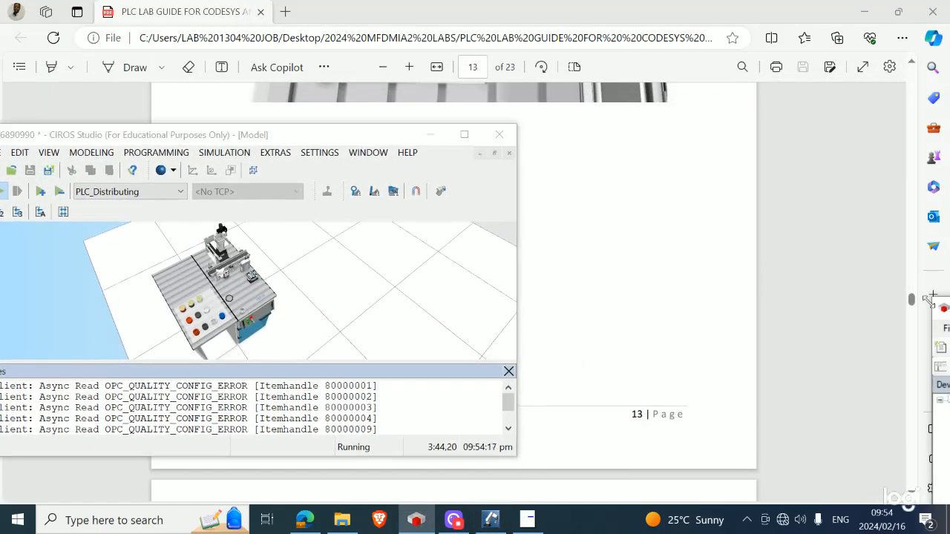
{"action": "left_click_drag", "start_coordinate": [928, 300], "coordinate": [591, 186]}
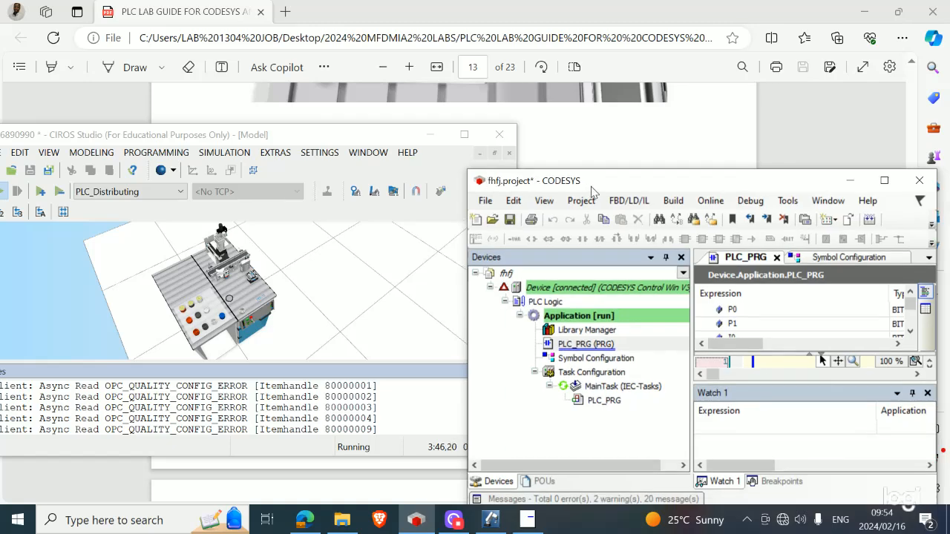
Try to fit the CODESYS window next to the CIROS Studio window by repositioning it
{"action": "left_click_drag", "start_coordinate": [662, 186], "coordinate": [942, 12]}
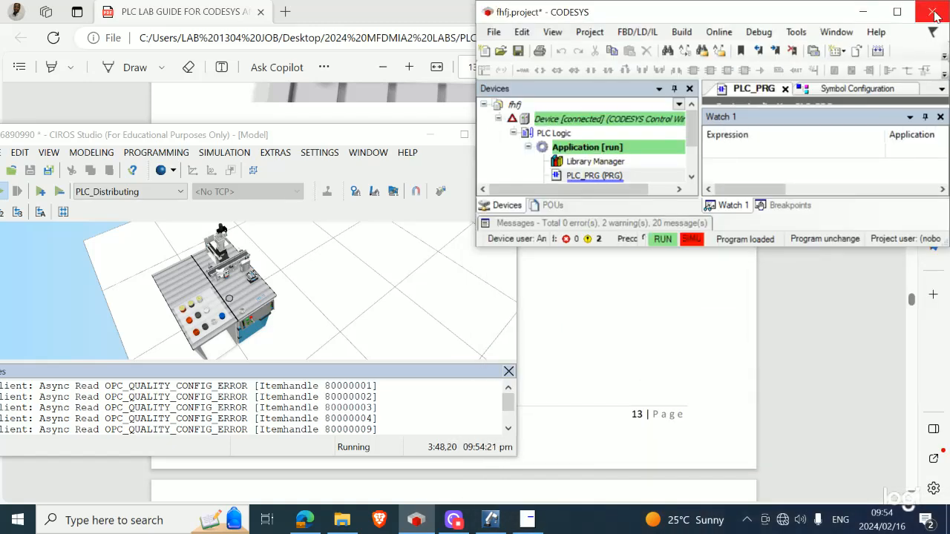
{"action": "left_click_drag", "start_coordinate": [791, 10], "coordinate": [949, 88]}
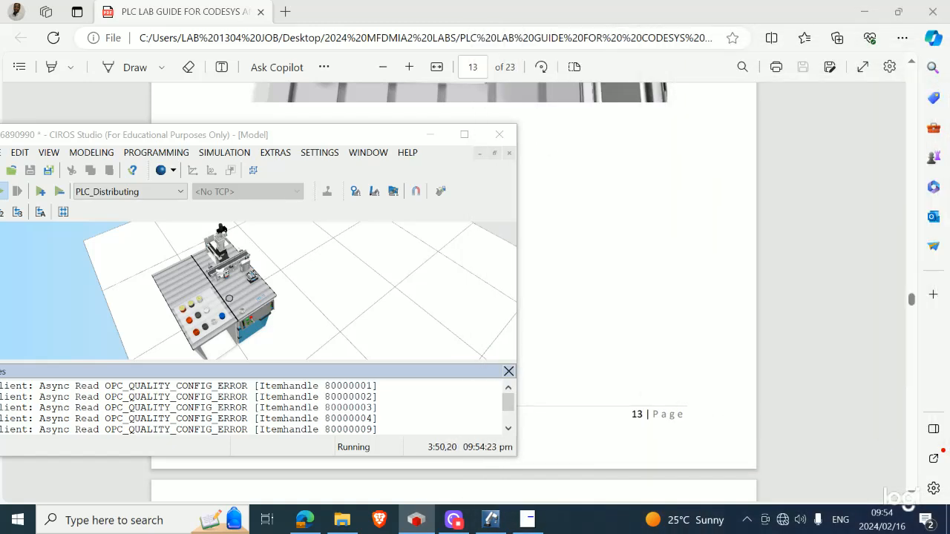
{"action": "left_click_drag", "start_coordinate": [949, 178], "coordinate": [608, 146]}
{"action": "left_click", "coordinate": [656, 140]}
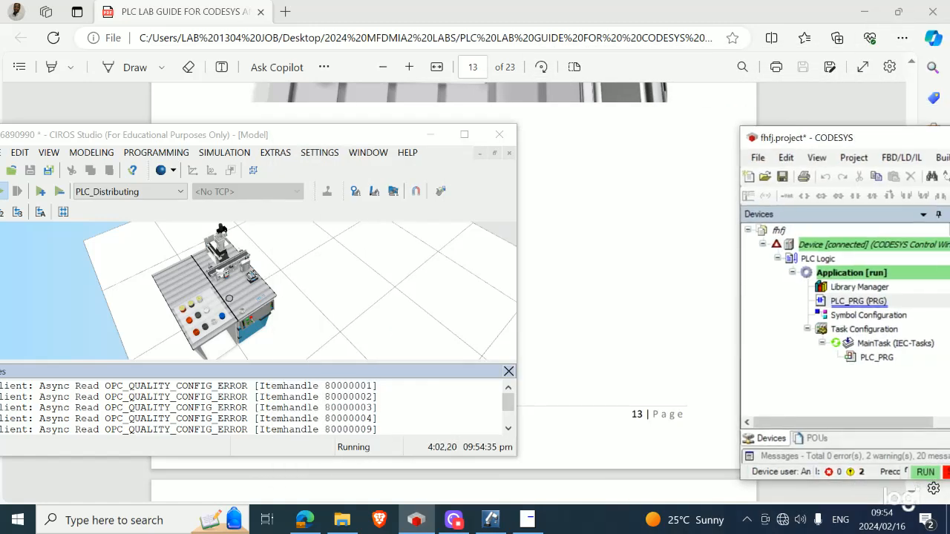
{"action": "left_click_drag", "start_coordinate": [949, 127], "coordinate": [640, 103]}
{"action": "left_click_drag", "start_coordinate": [747, 104], "coordinate": [949, 14]}
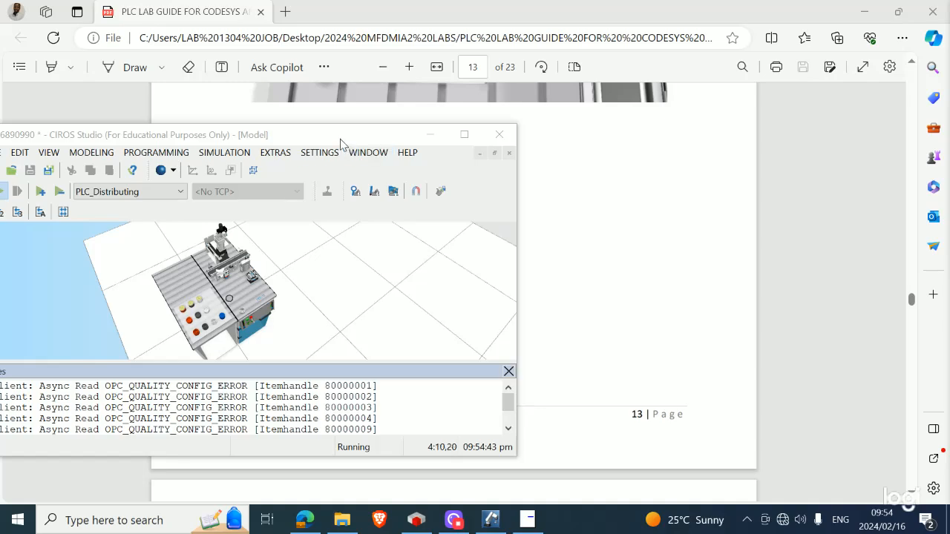
Move the CIROS Studio window out of the way and clear the lab guide, File Explorer and Brave windows off the desktop
{"action": "left_click_drag", "start_coordinate": [340, 143], "coordinate": [949, 22]}
{"action": "left_click_drag", "start_coordinate": [781, 18], "coordinate": [860, 57]}
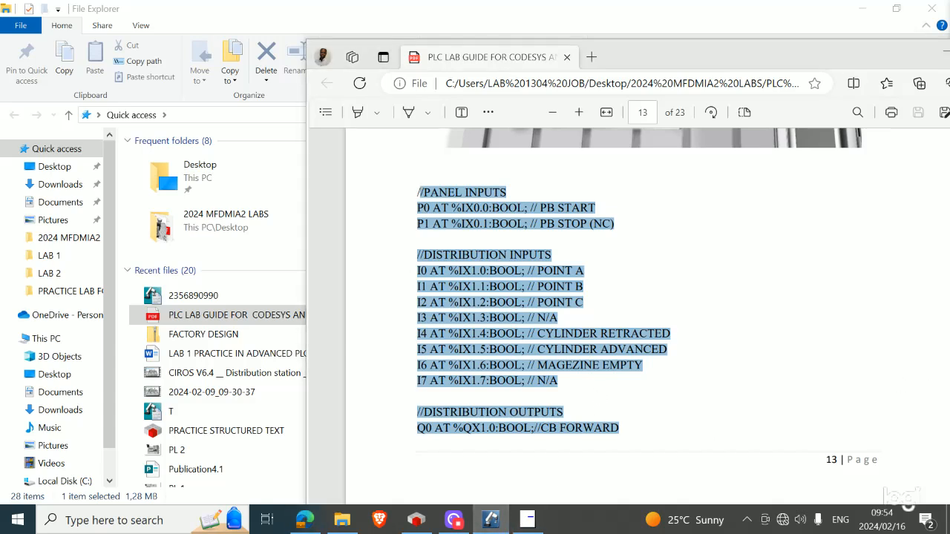
{"action": "left_click", "coordinate": [938, 58]}
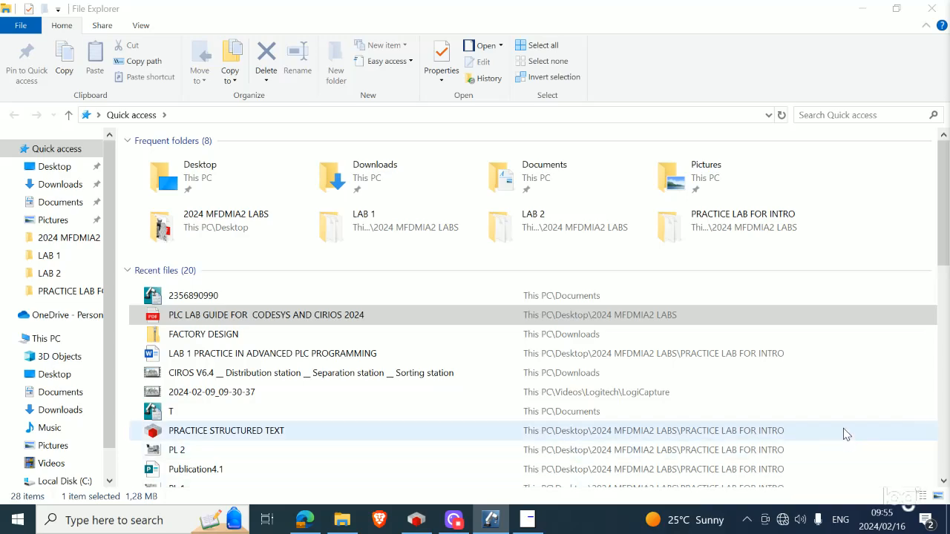
{"action": "left_click", "coordinate": [862, 8]}
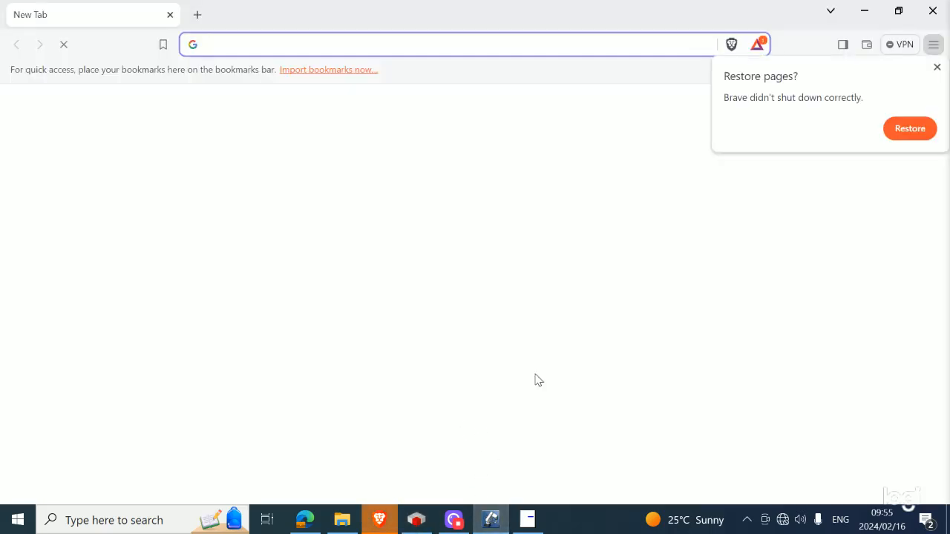
{"action": "left_click", "coordinate": [865, 12]}
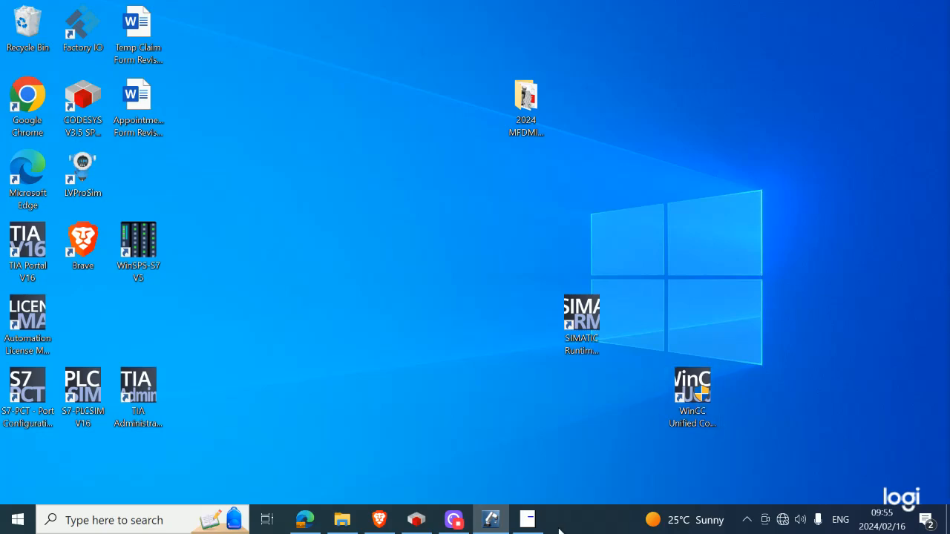
Check the device connection states in EzOPC and switch back to CODESYS
{"action": "left_click", "coordinate": [526, 522]}
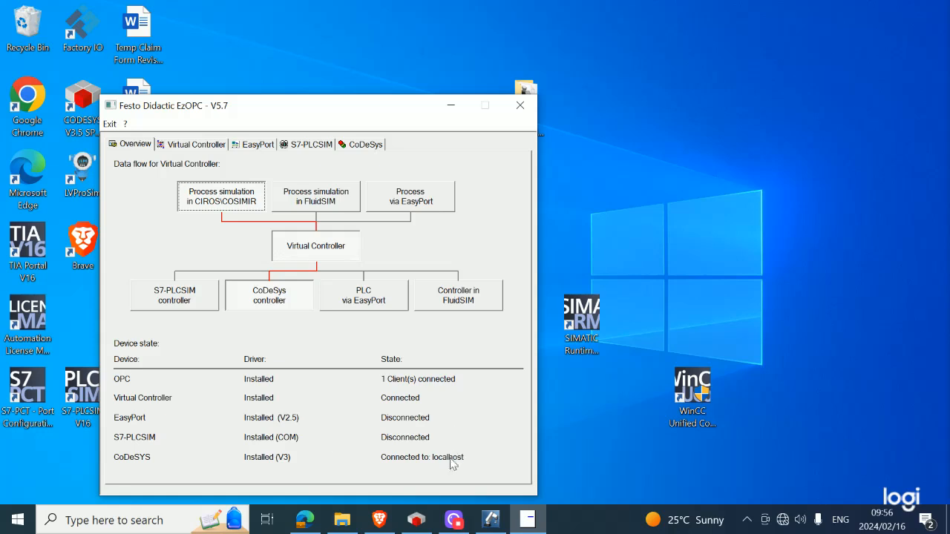
{"action": "left_click", "coordinate": [412, 518]}
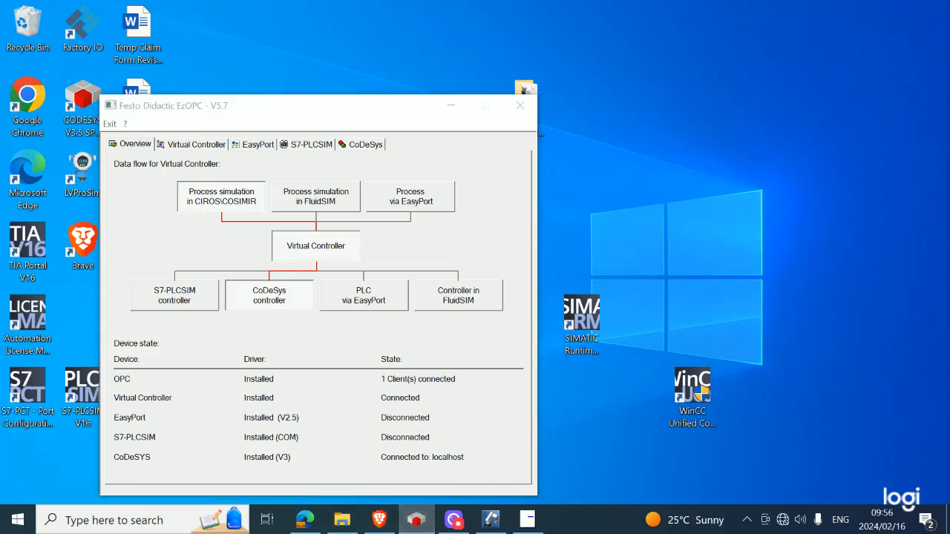